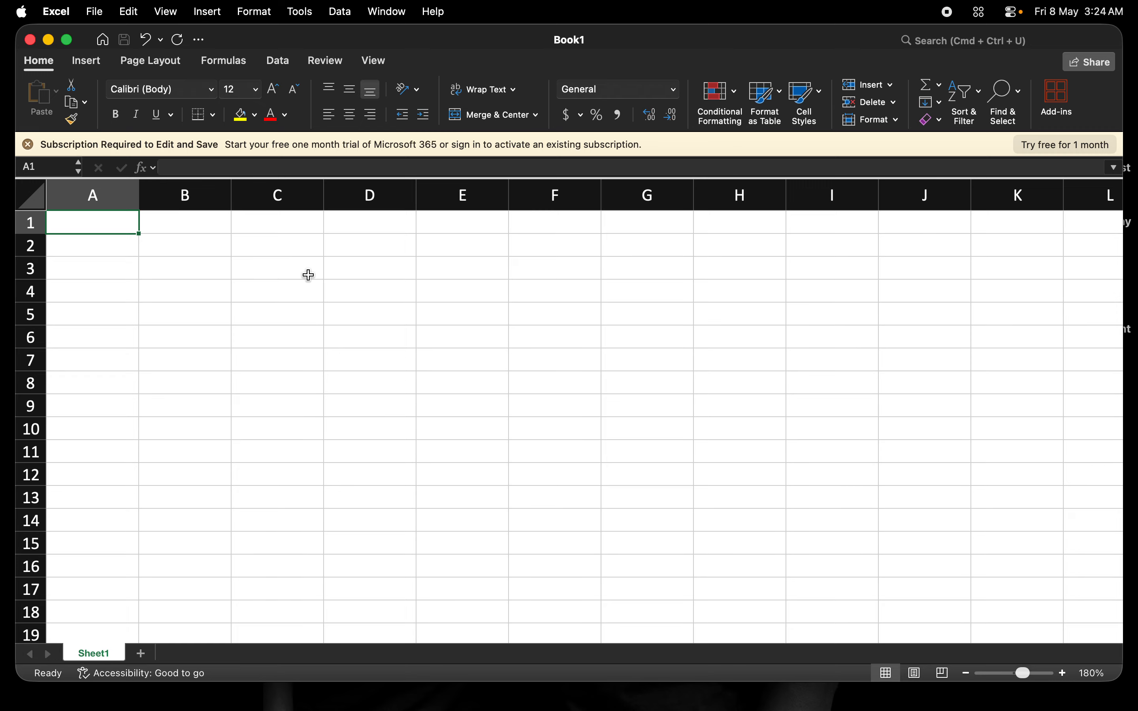
- Enter the column headers Student Name in A2 and Subjects in B2
left_click(161, 232)
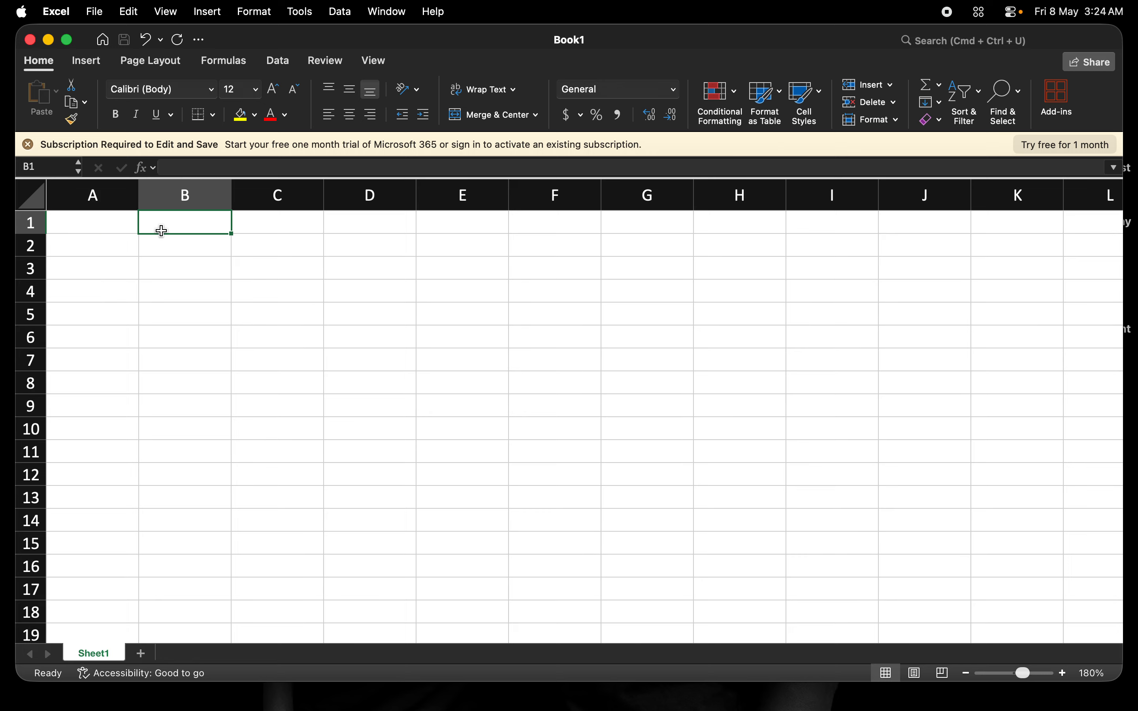
left_click(88, 246)
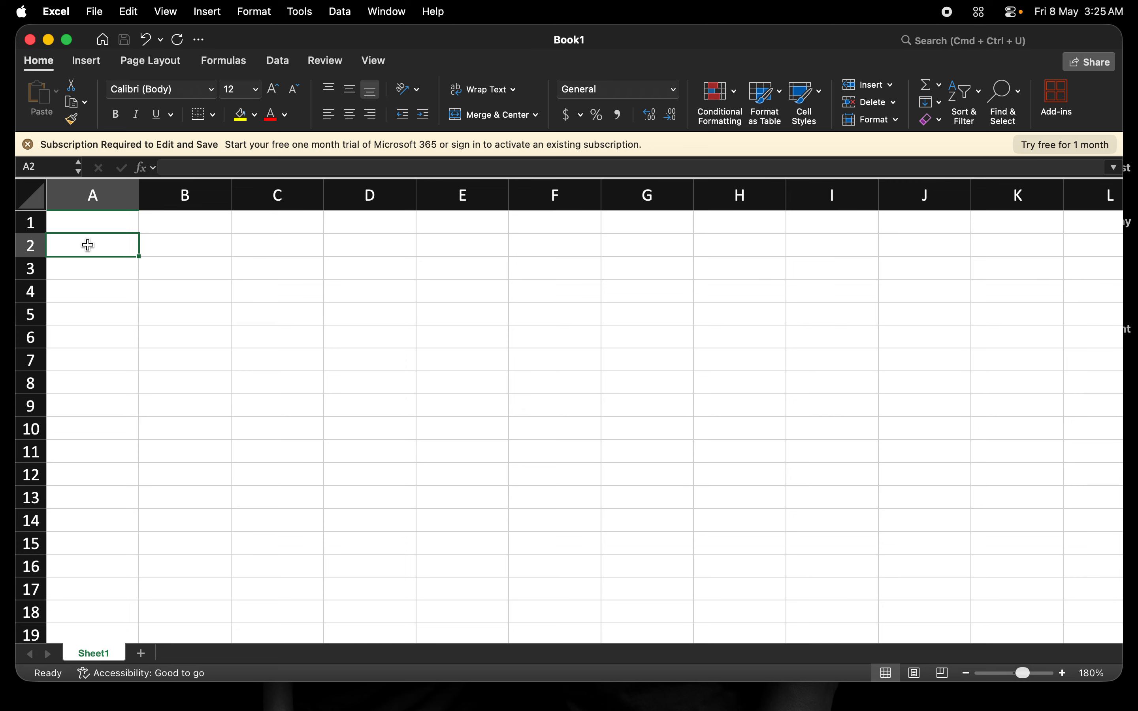
type("St")
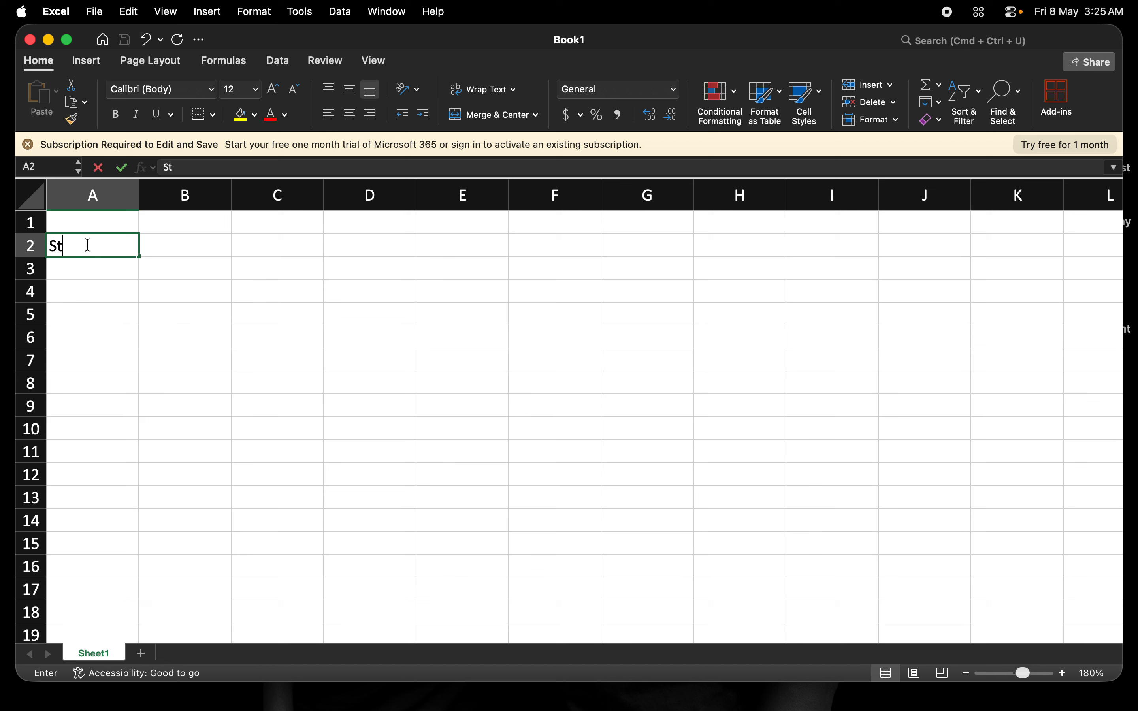
type("udent Name")
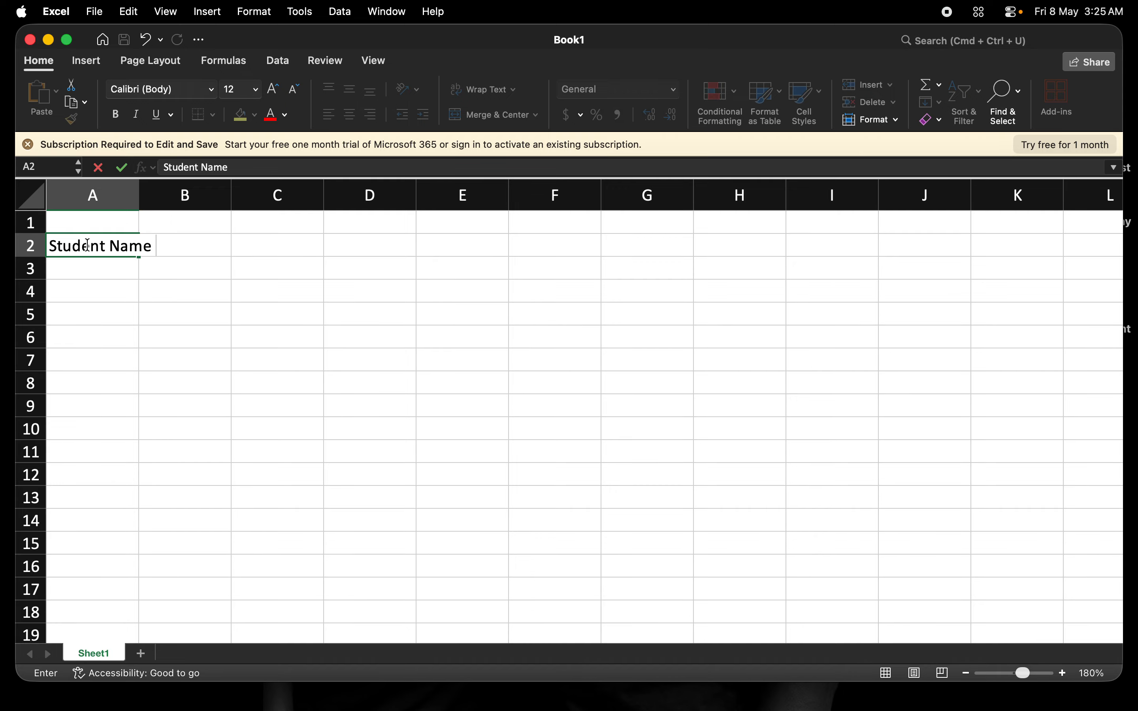
key("Tab")
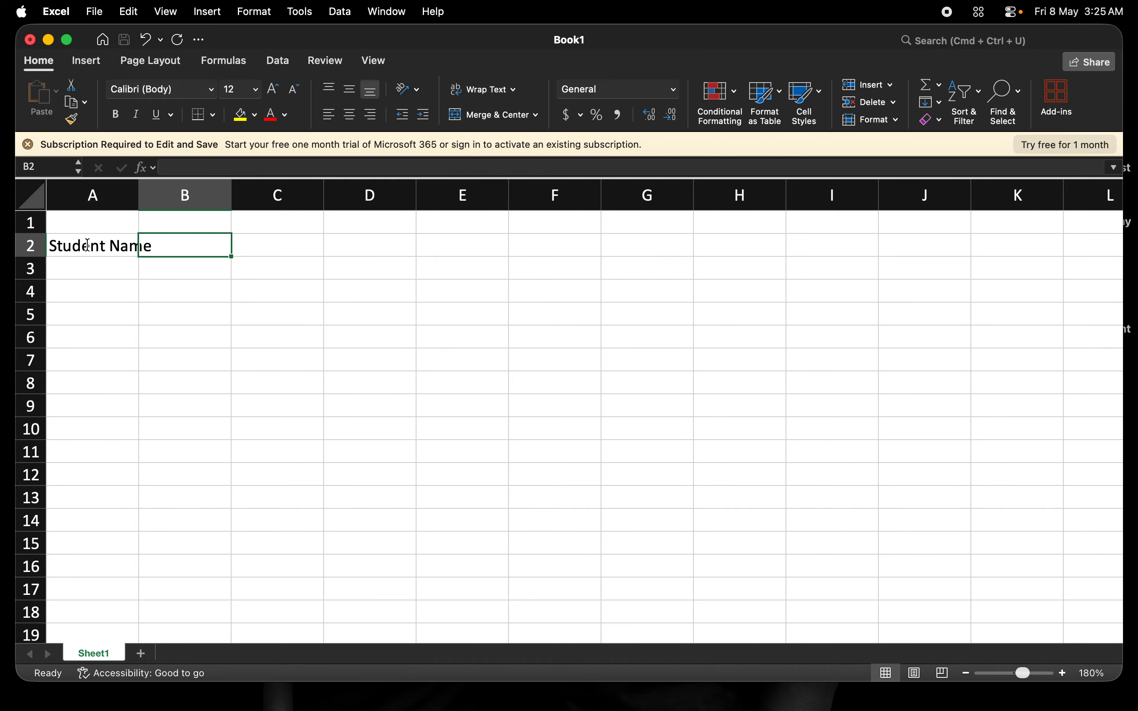
type("Jus")
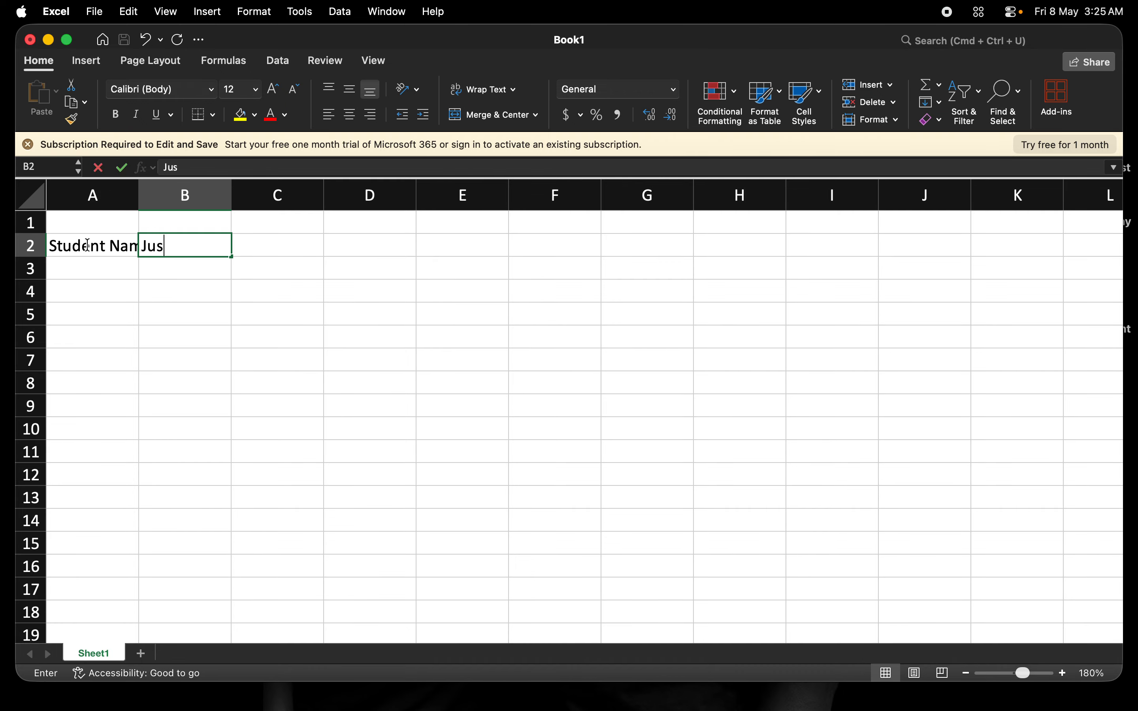
key("BackSpace")
key("BackSpace")
key("BackSpace")
type("S")
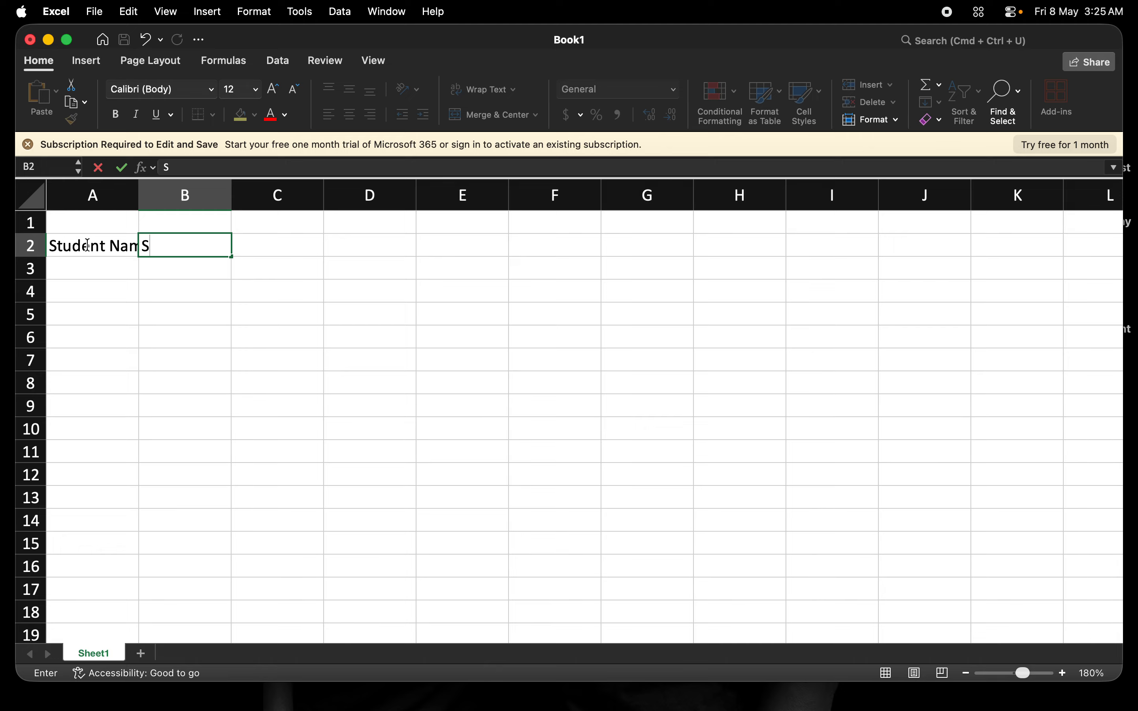
type("ubjects")
key("Tab")
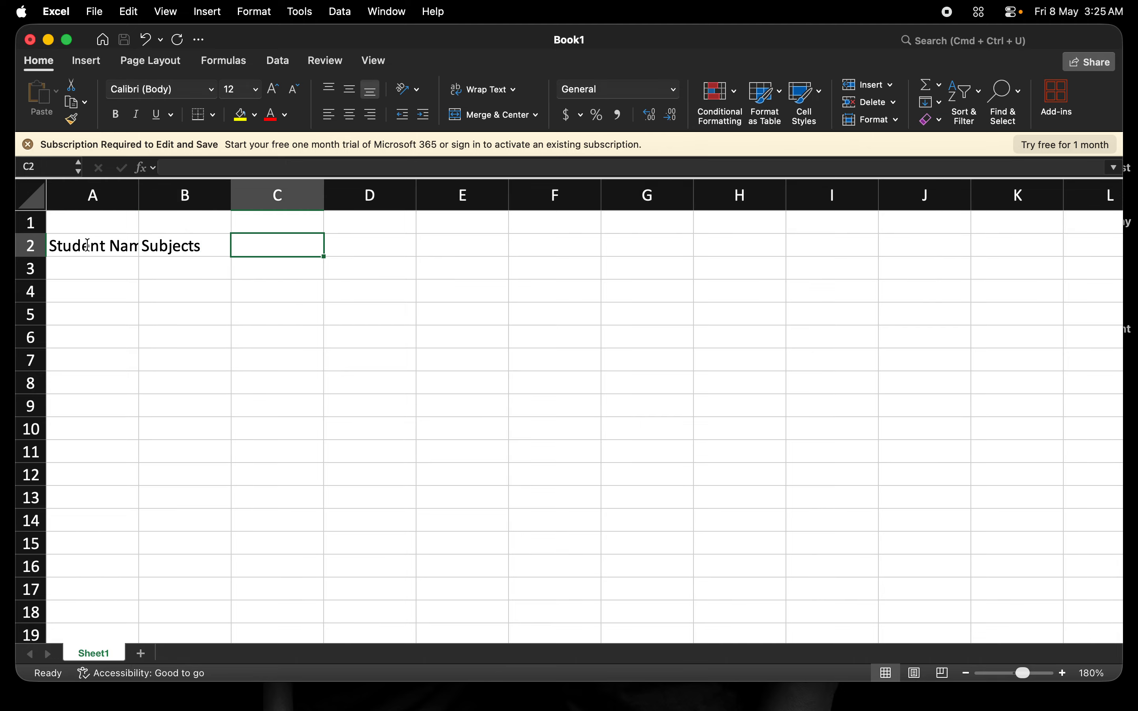
- Add the headers Score in C2 and Grade in D2, and widen column A to fit its header
type("Score")
key("Tab")
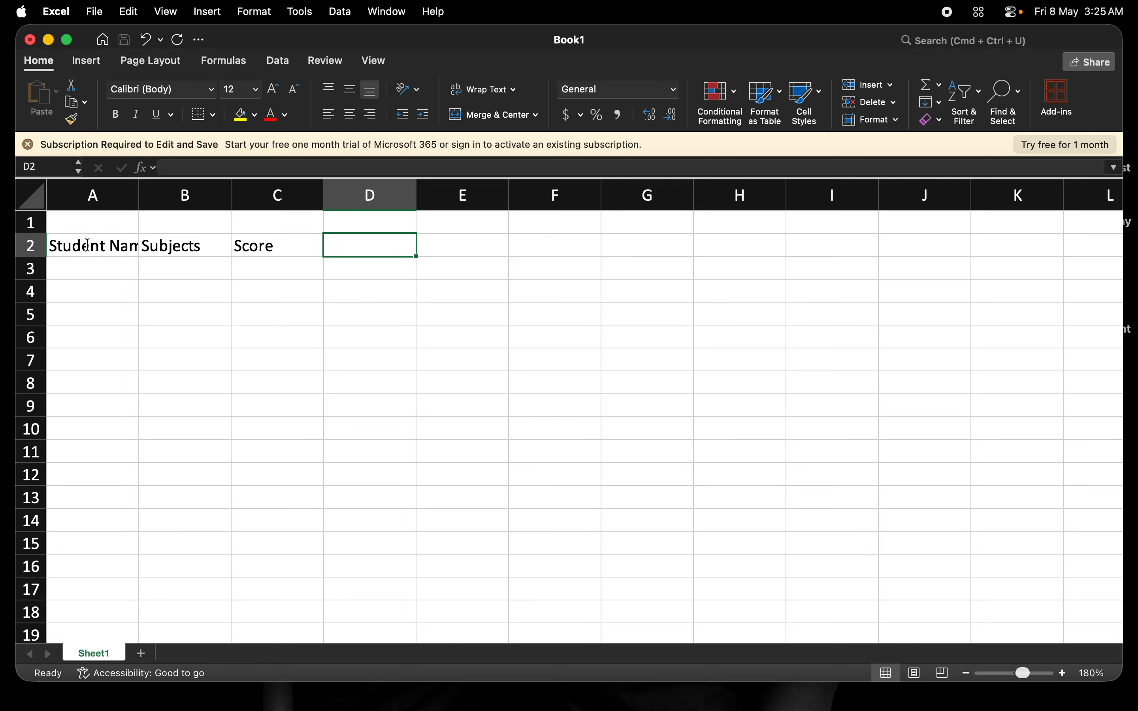
type("Grade")
key("Tab")
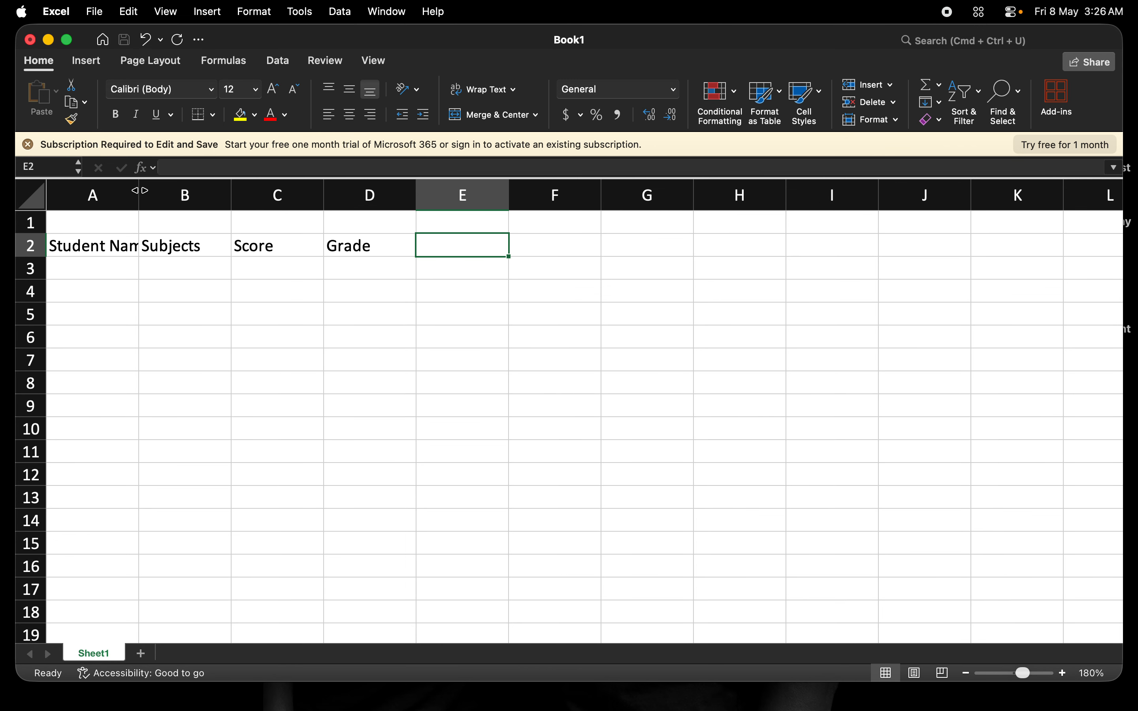
left_click_drag(138, 190, 162, 191)
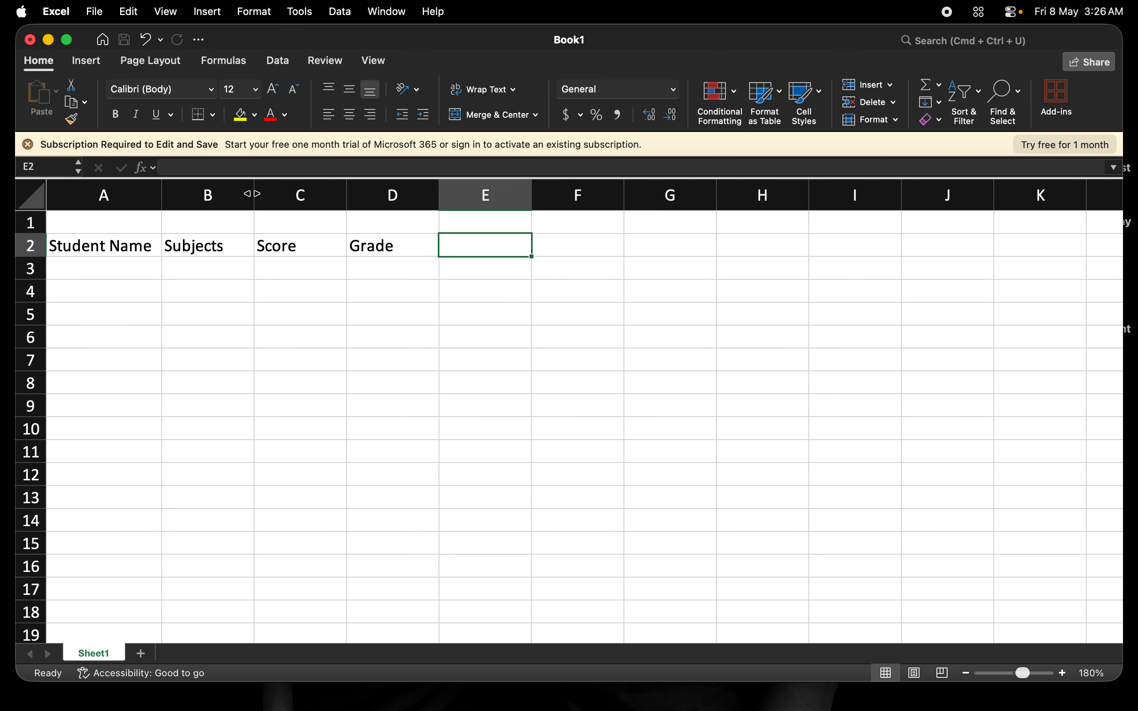
- Enter the first student's first name in A3 under Student Name
left_click(96, 270)
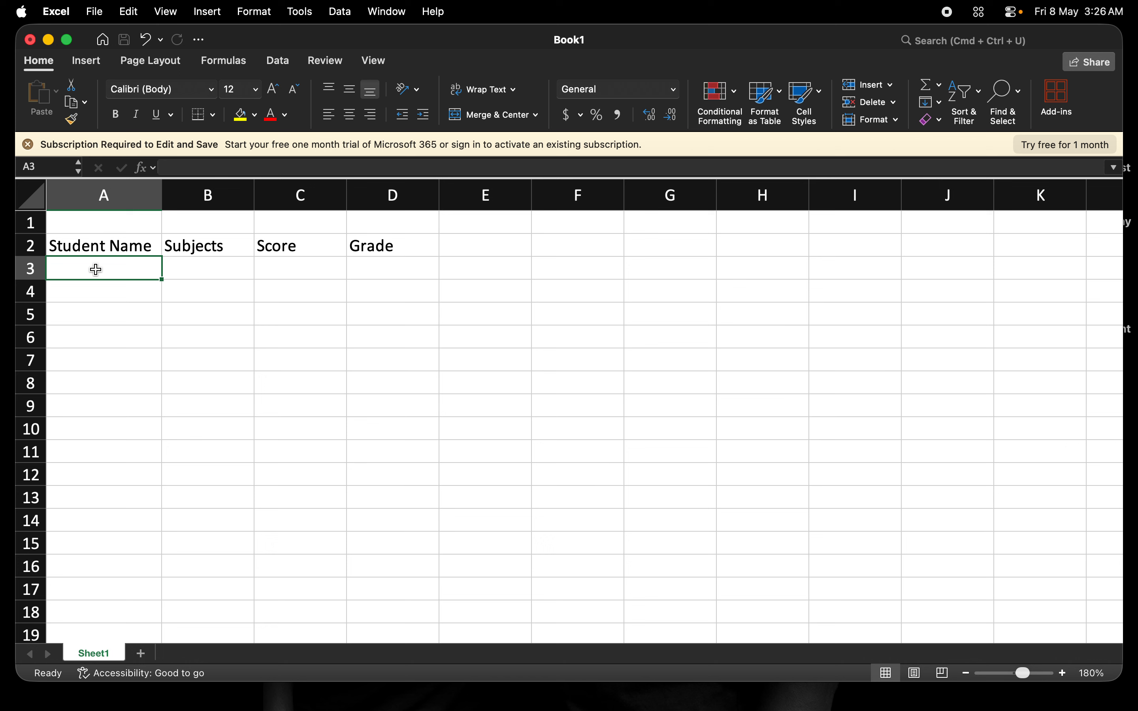
type("Jihn")
key("BackSpace")
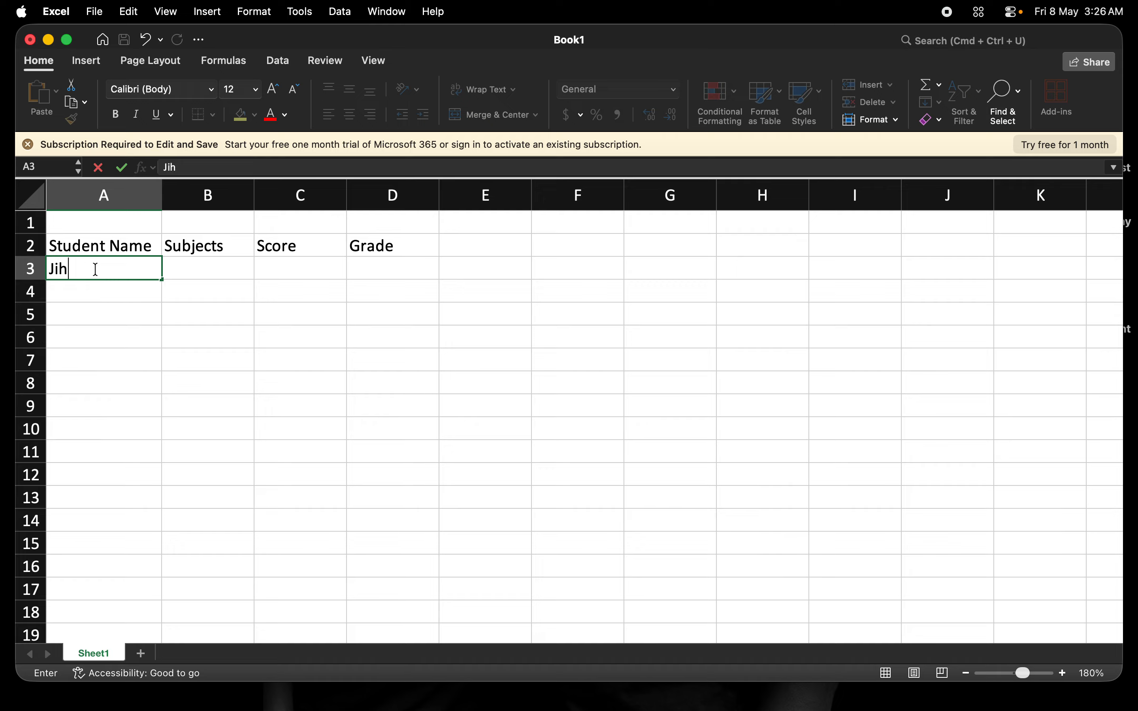
key("BackSpace")
key("BackSpace")
type("ohn")
key("Tab")
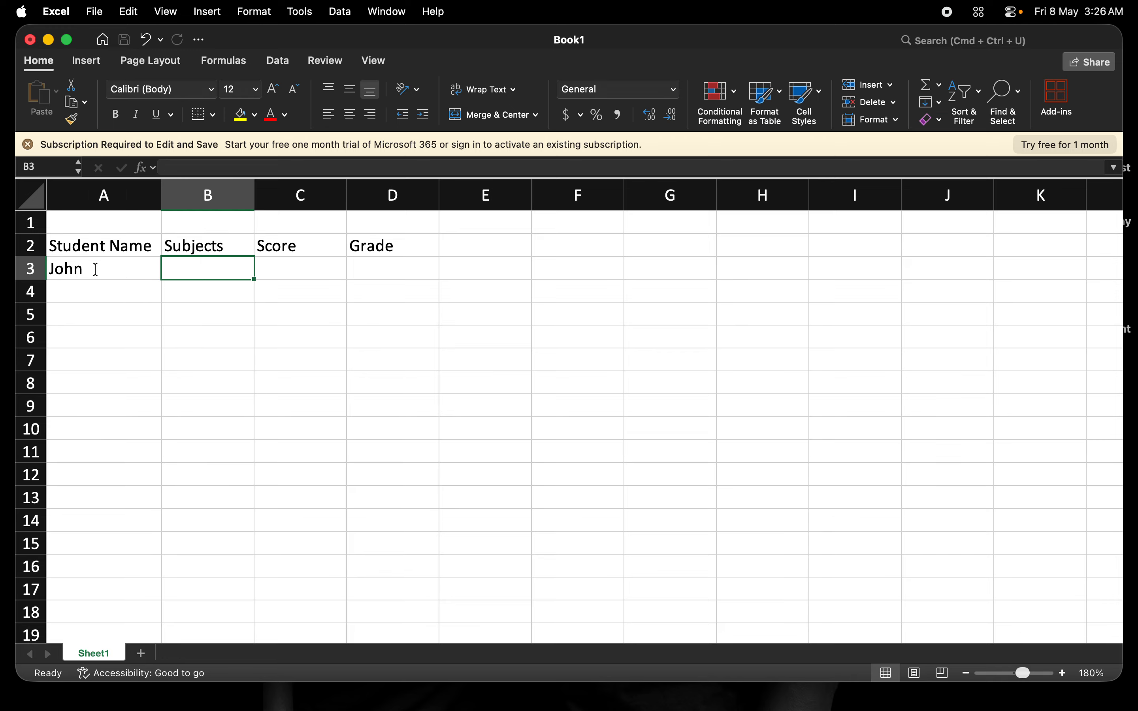
- Enter the second student's first name in A4
left_click(96, 269)
key("Return")
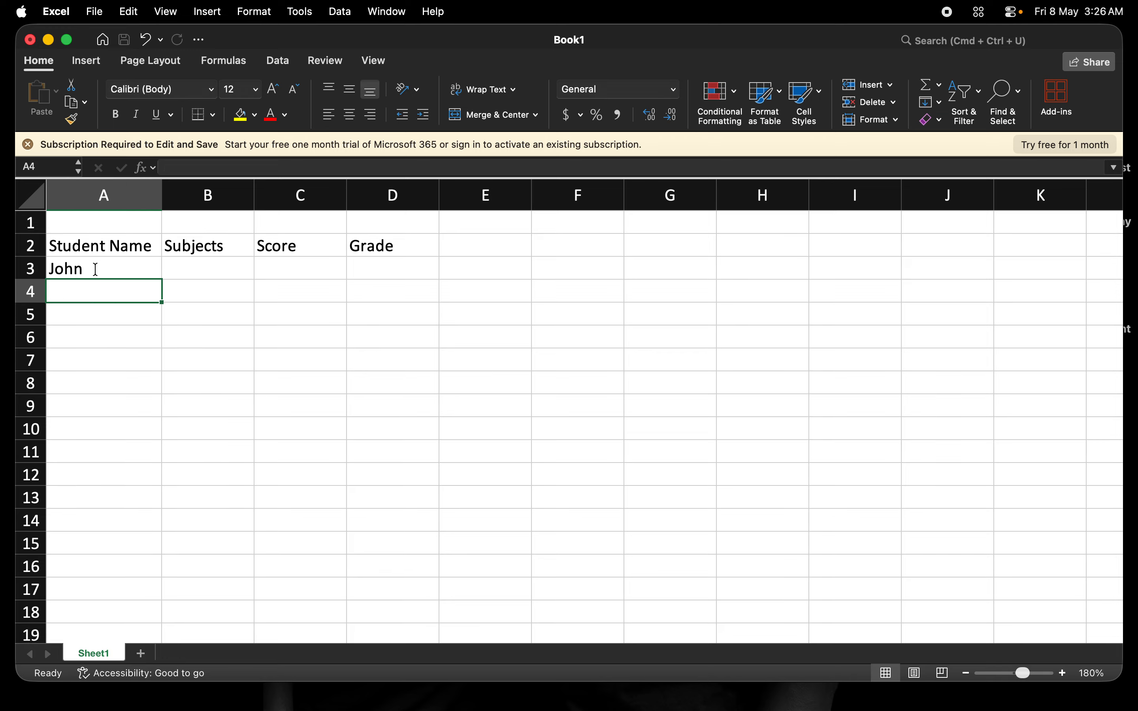
type("May")
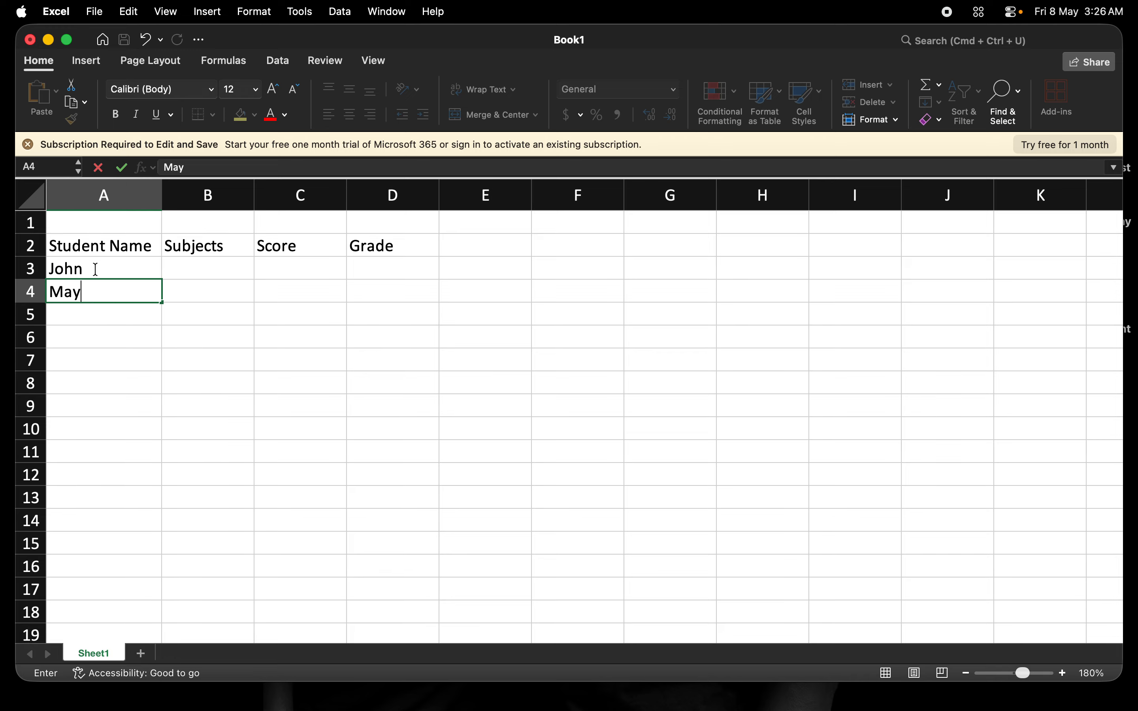
key("BackSpace")
type("ry")
key("Return")
- Enter the third and fourth students' first names, capitalized, in A5 and A6
type("alex")
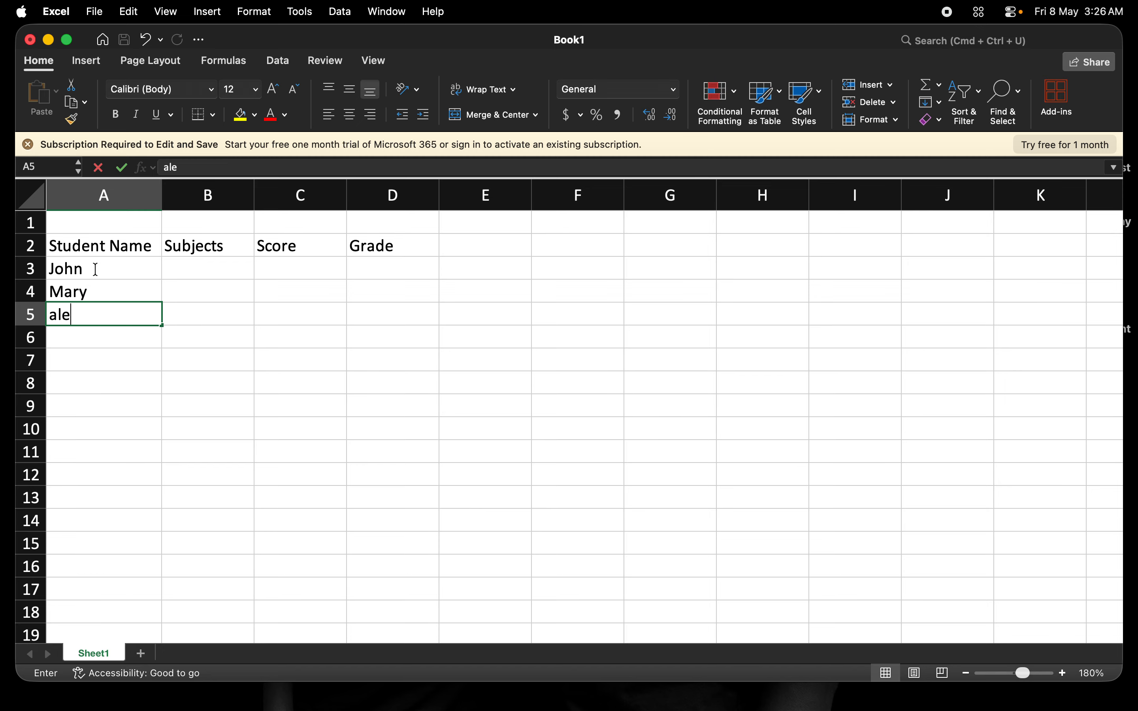
key("BackSpace")
key("BackSpace")
key("BackSpace")
key("BackSpace")
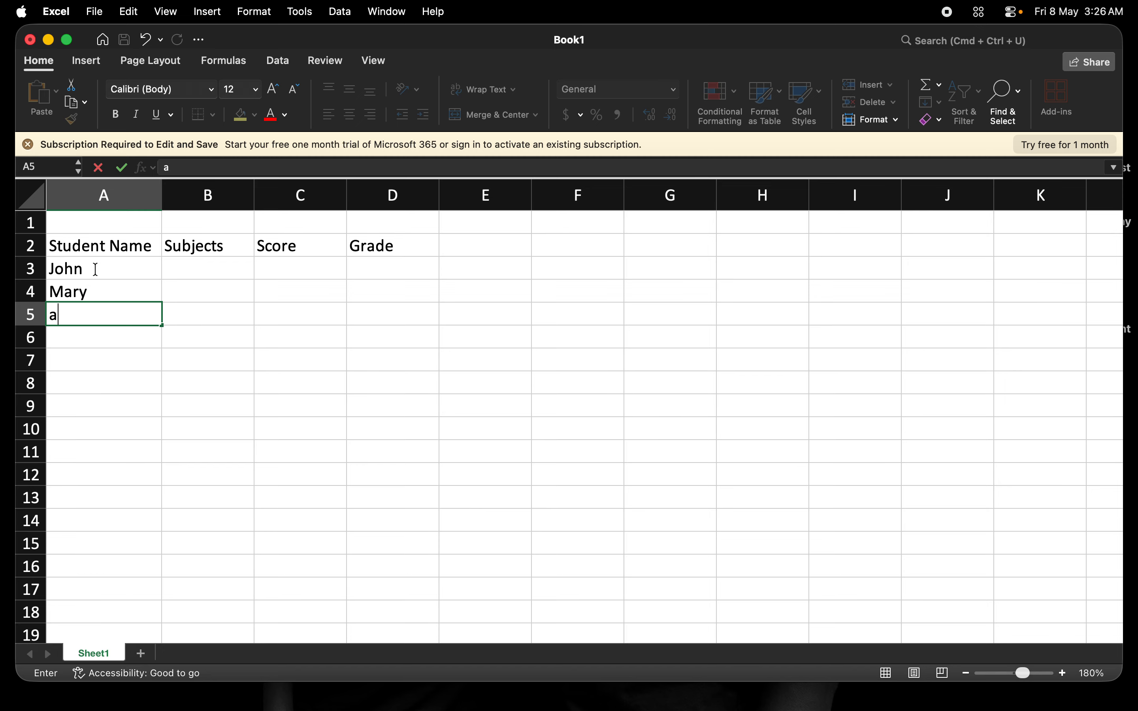
type("Alex")
key("Return")
type("Sarah")
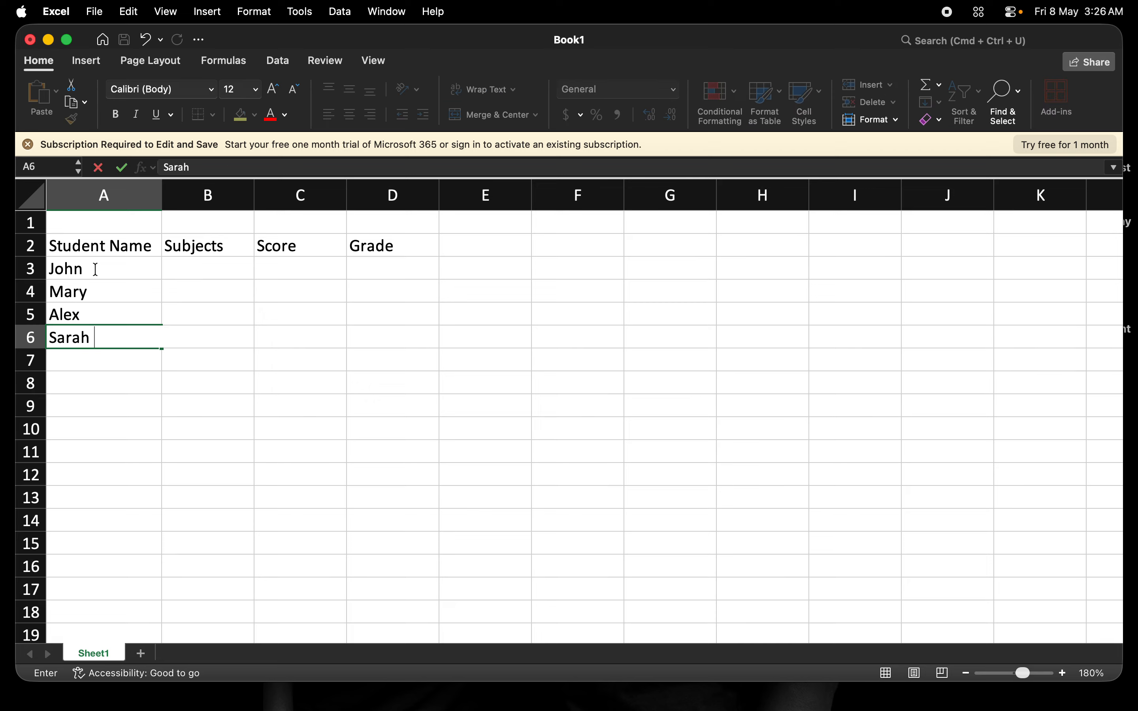
key("Tab")
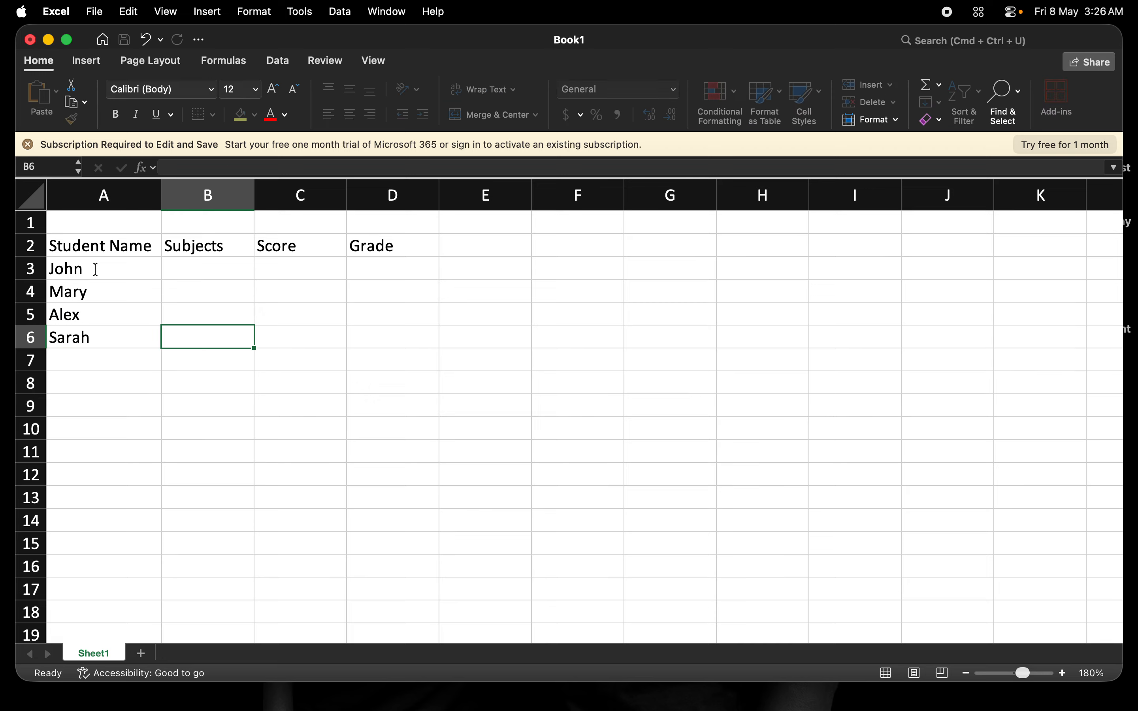
- Fill the Subjects column in B3:B6 with Math, English, Science and Math
key("Up")
key("Up")
key("Up")
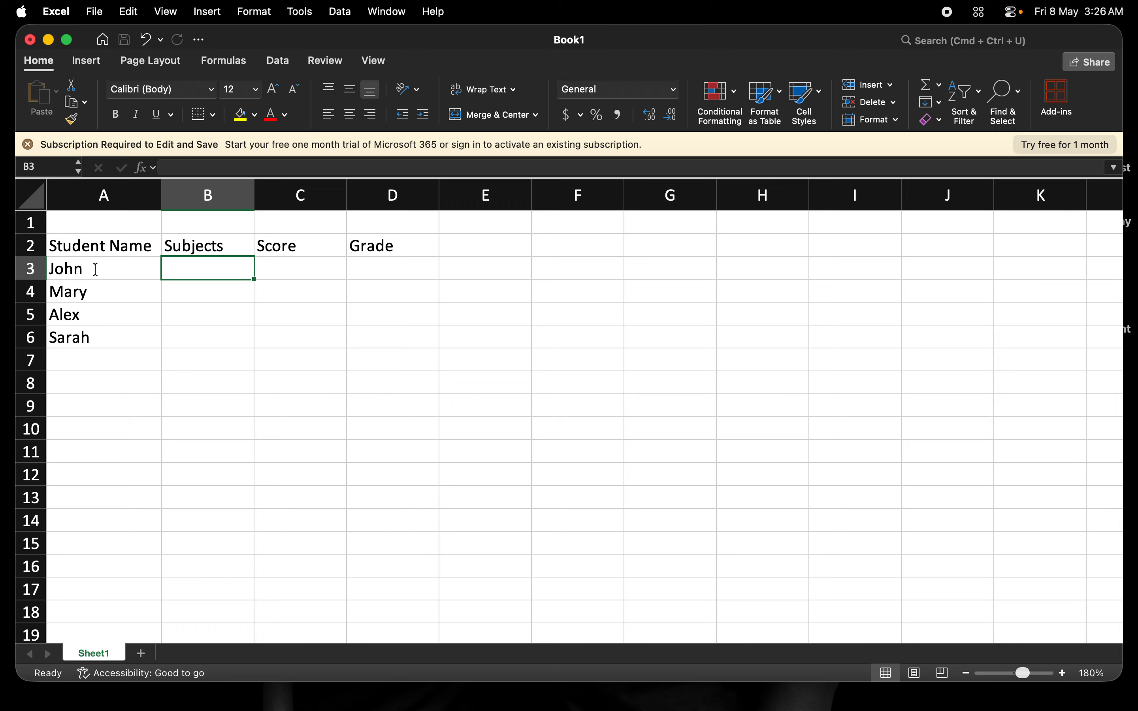
type("Math")
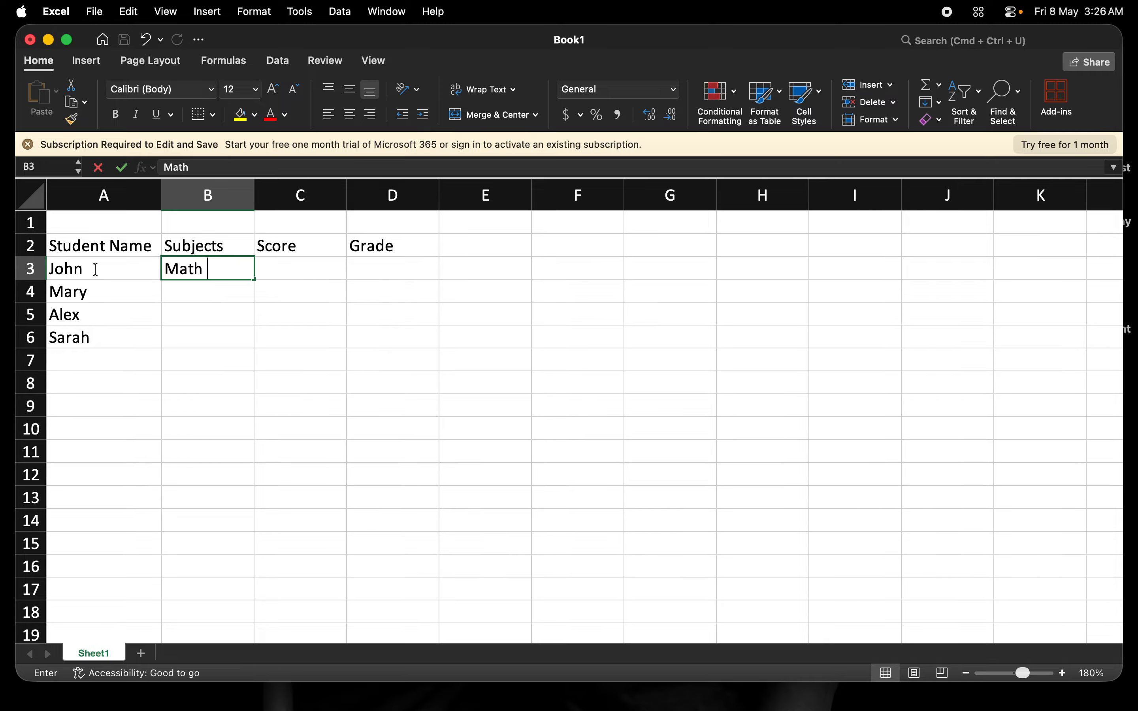
key("Return")
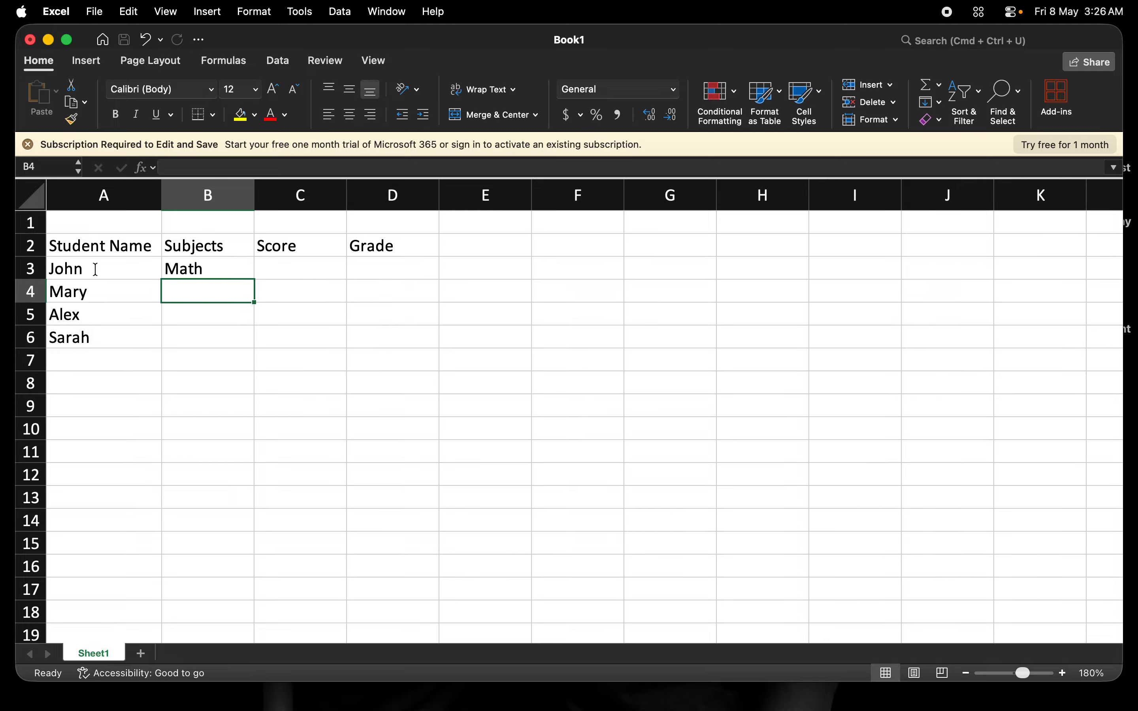
type("English")
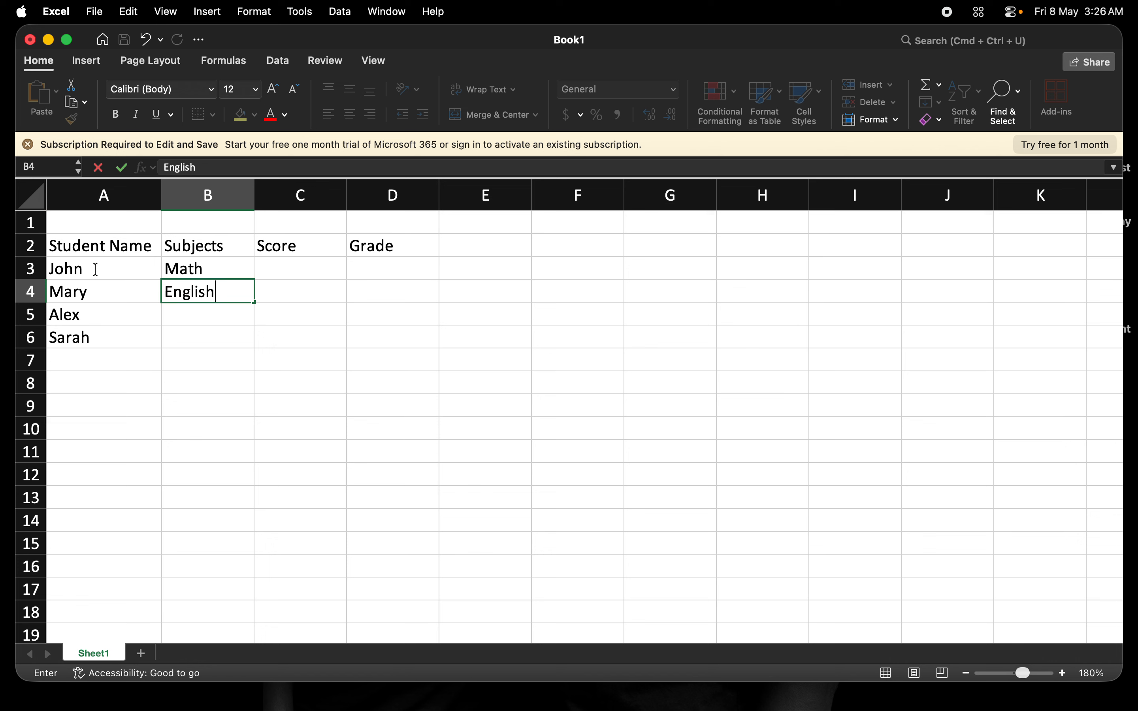
key("Return")
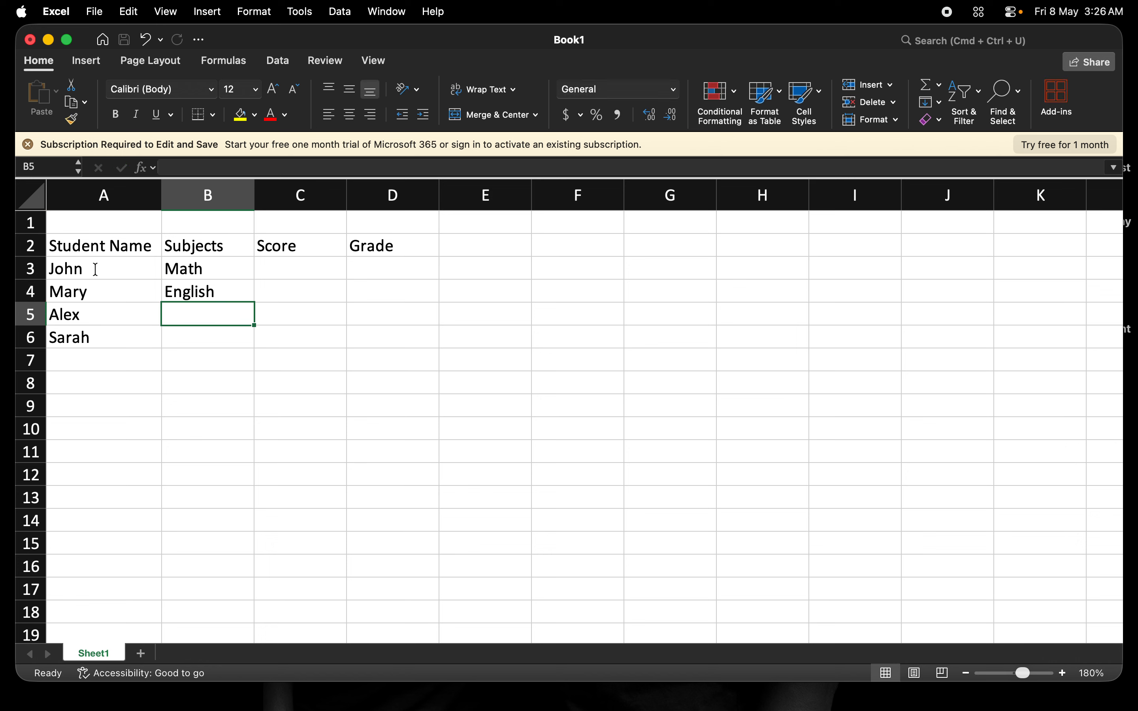
type("Science")
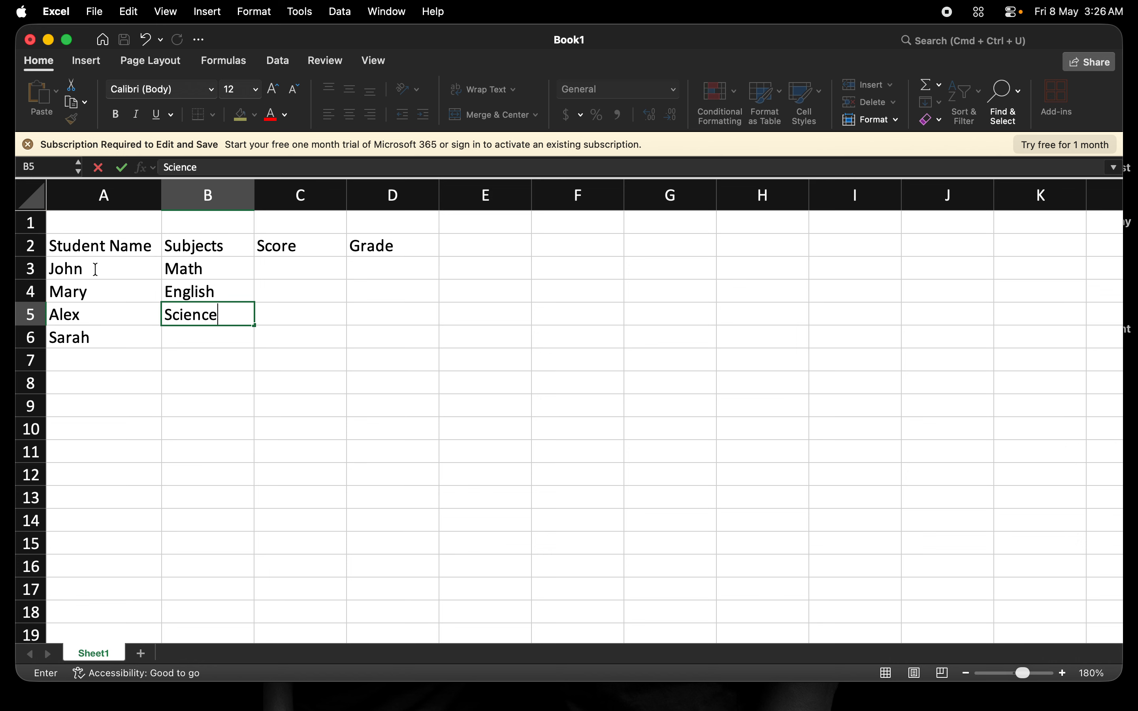
key("Return")
type("Mathi")
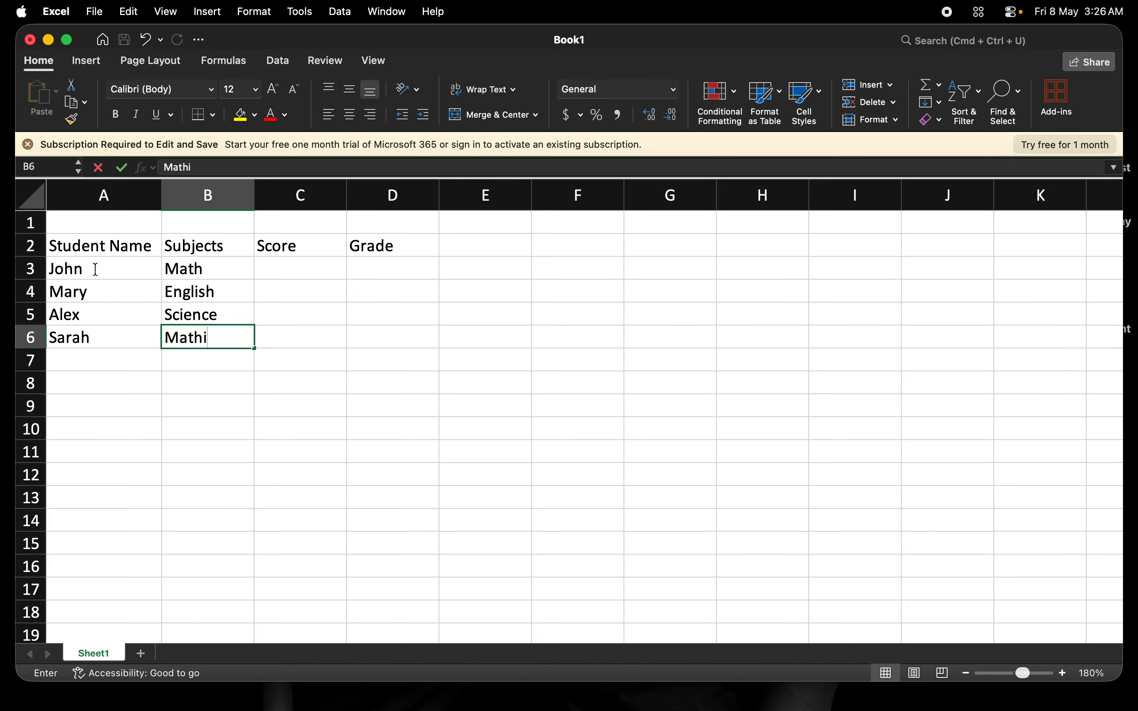
key("BackSpace")
key("Tab")
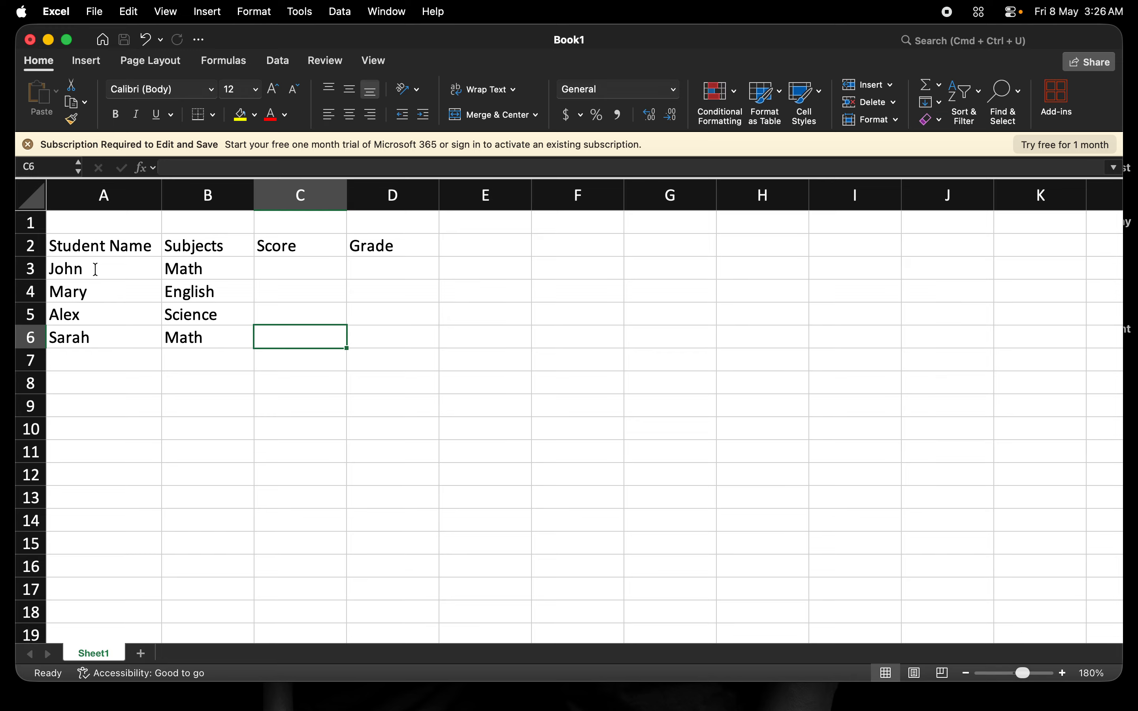
- Fill the Score column in C3:C6 with 80, 90, 70 and 85
key("Up")
key("Up")
key("Up")
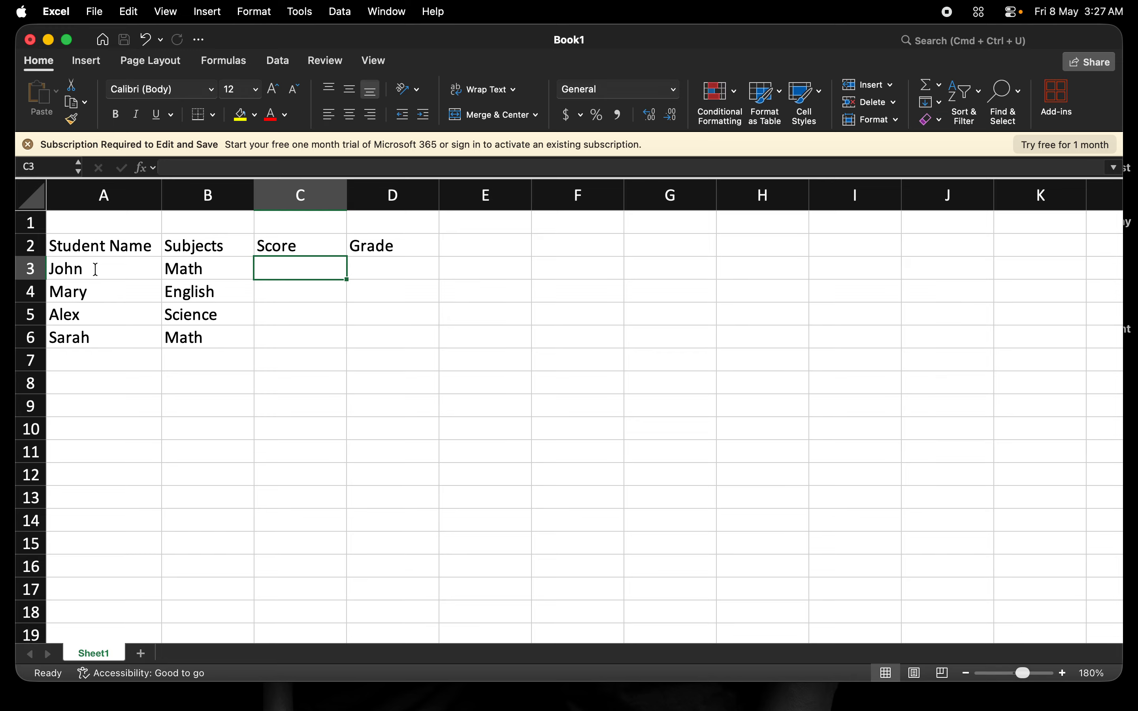
type("80")
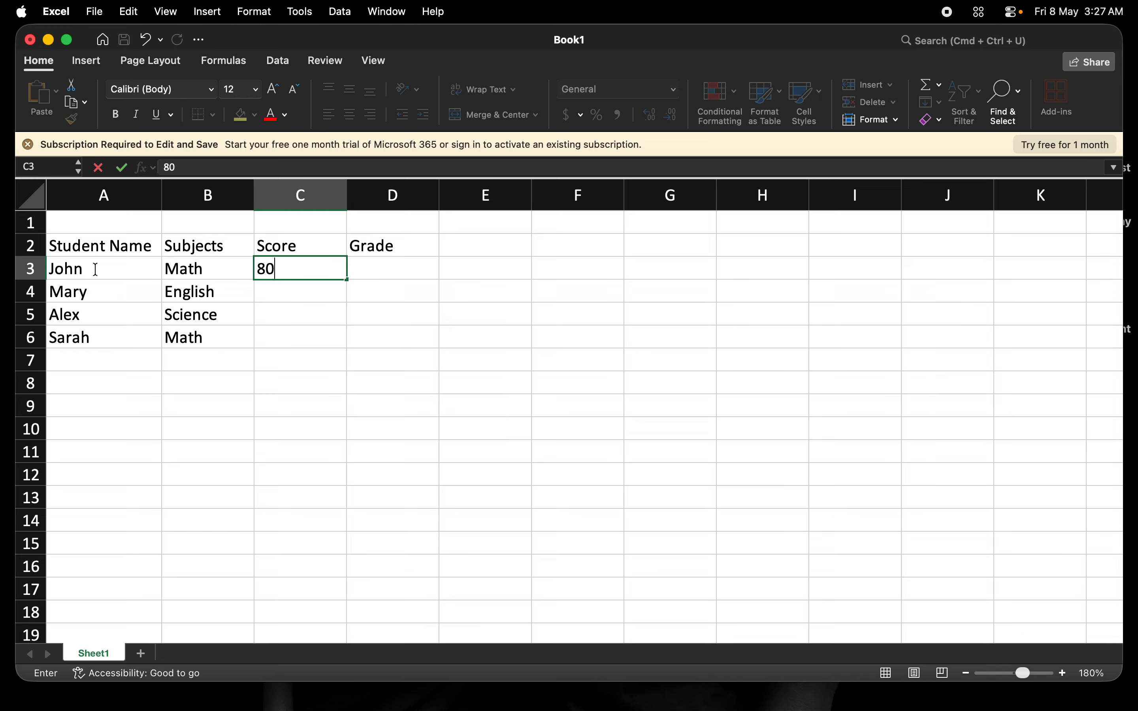
key("Return")
type("90")
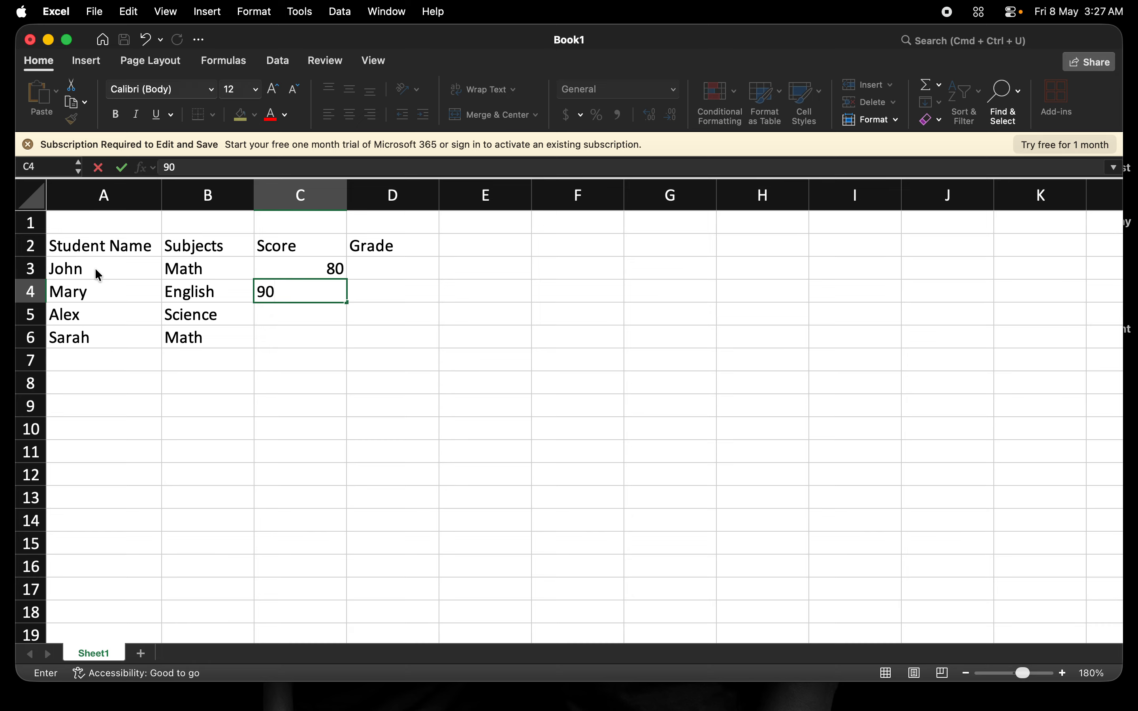
key("Return")
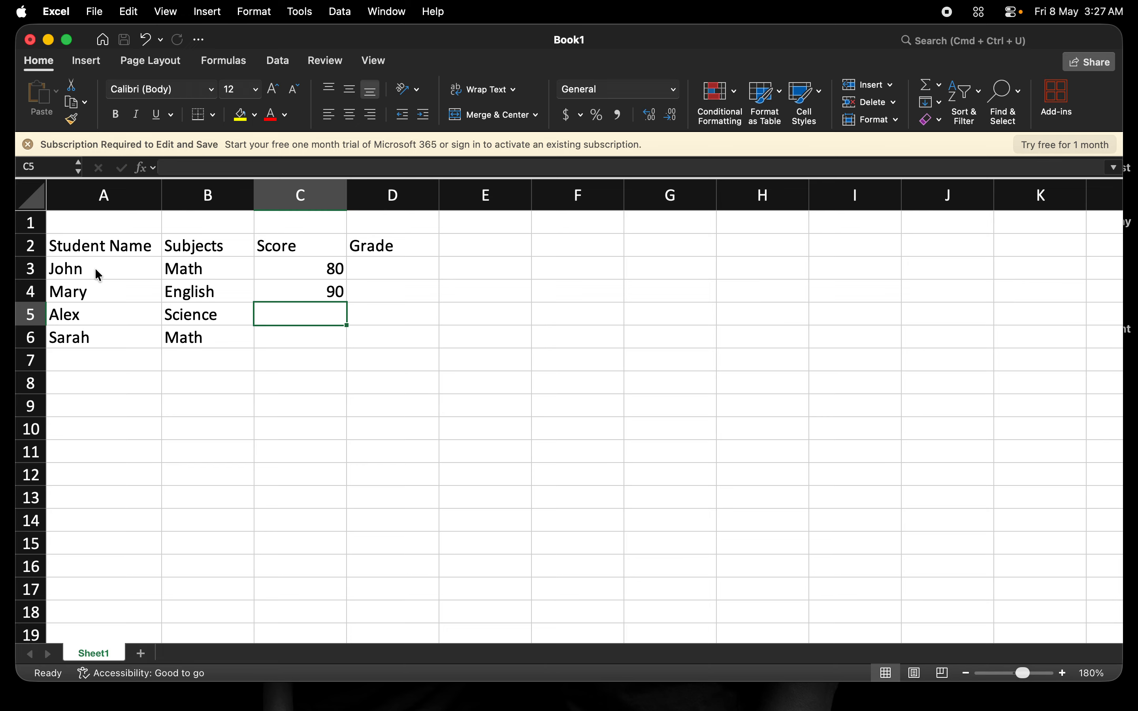
type("70")
key("Return")
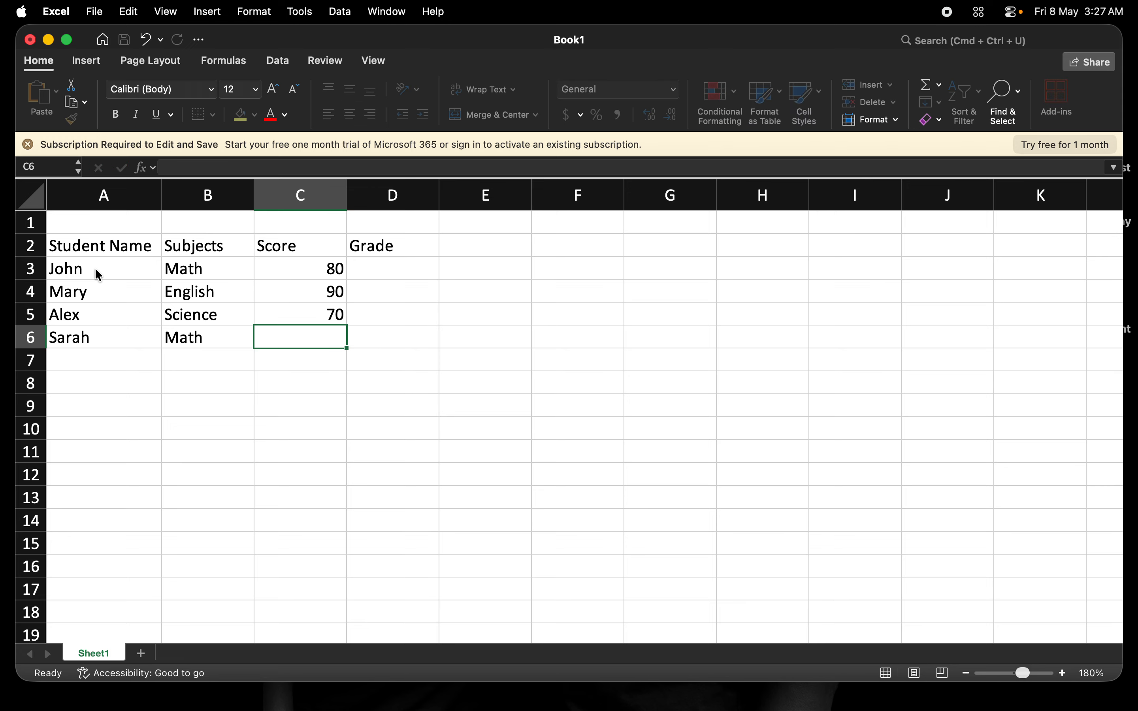
type("85")
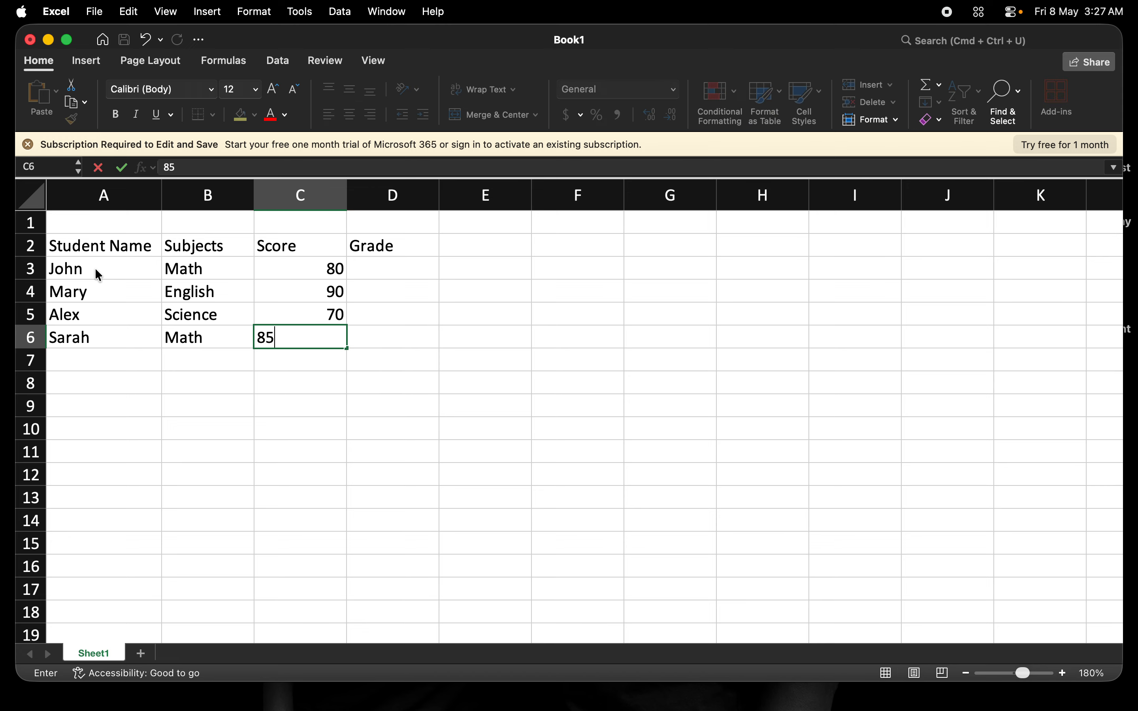
key("Tab")
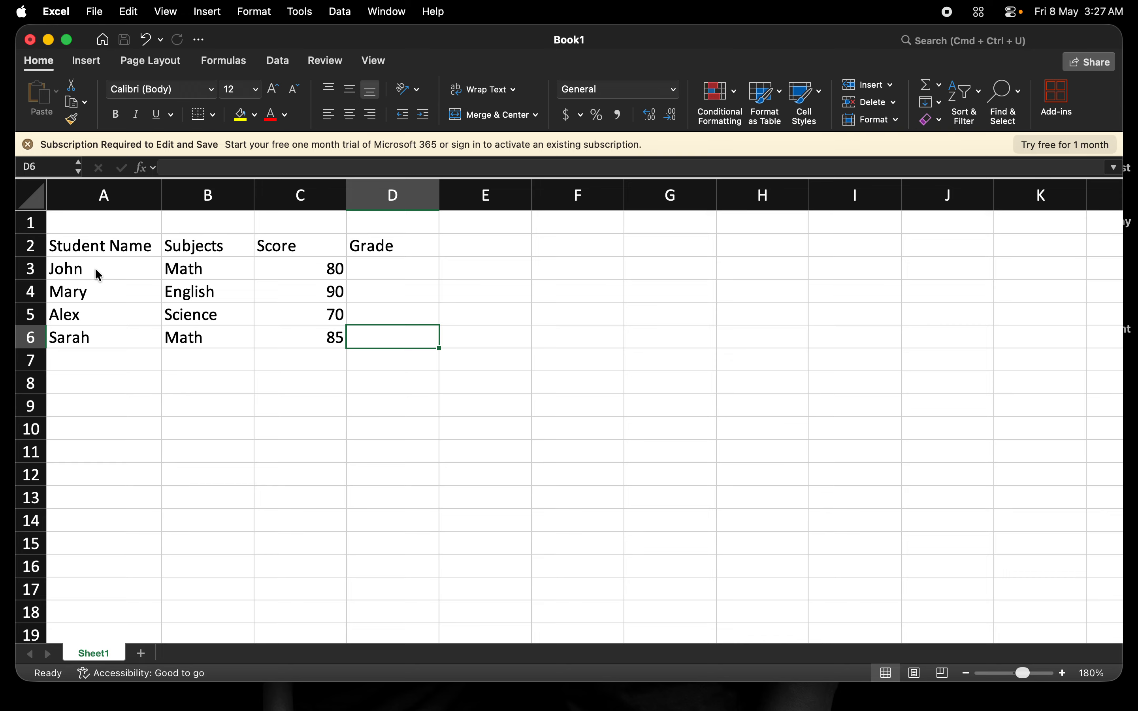
- Enter the label Total Score in A8, two rows below the last student
left_click(98, 387)
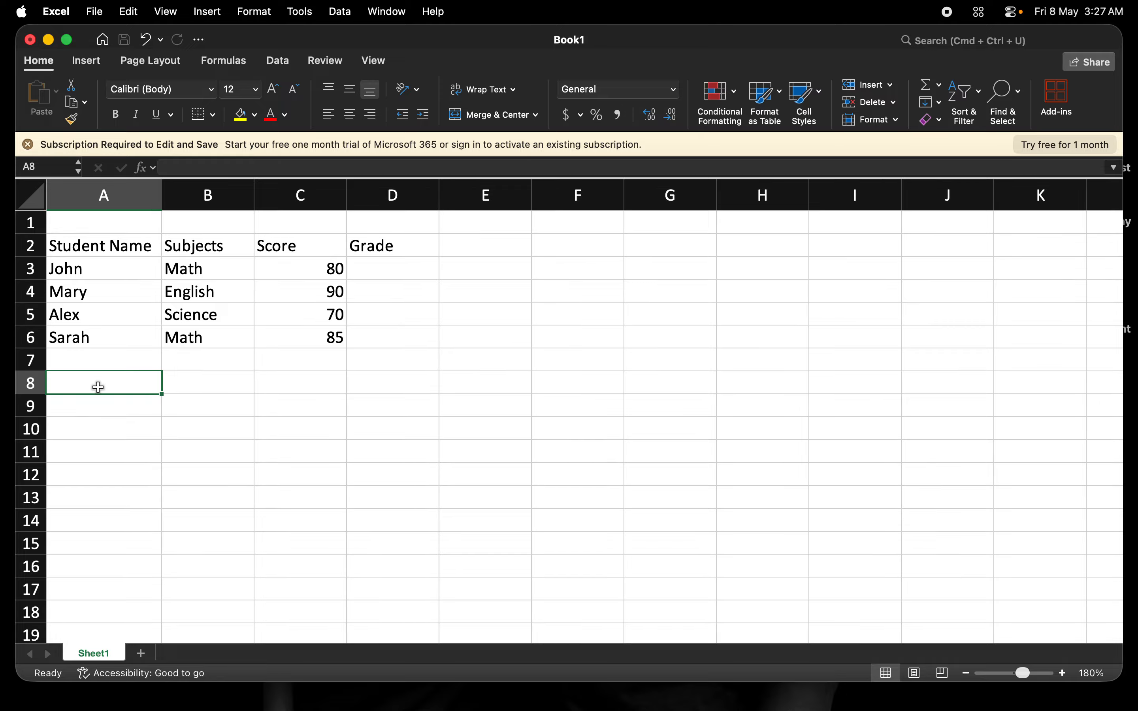
type("Total")
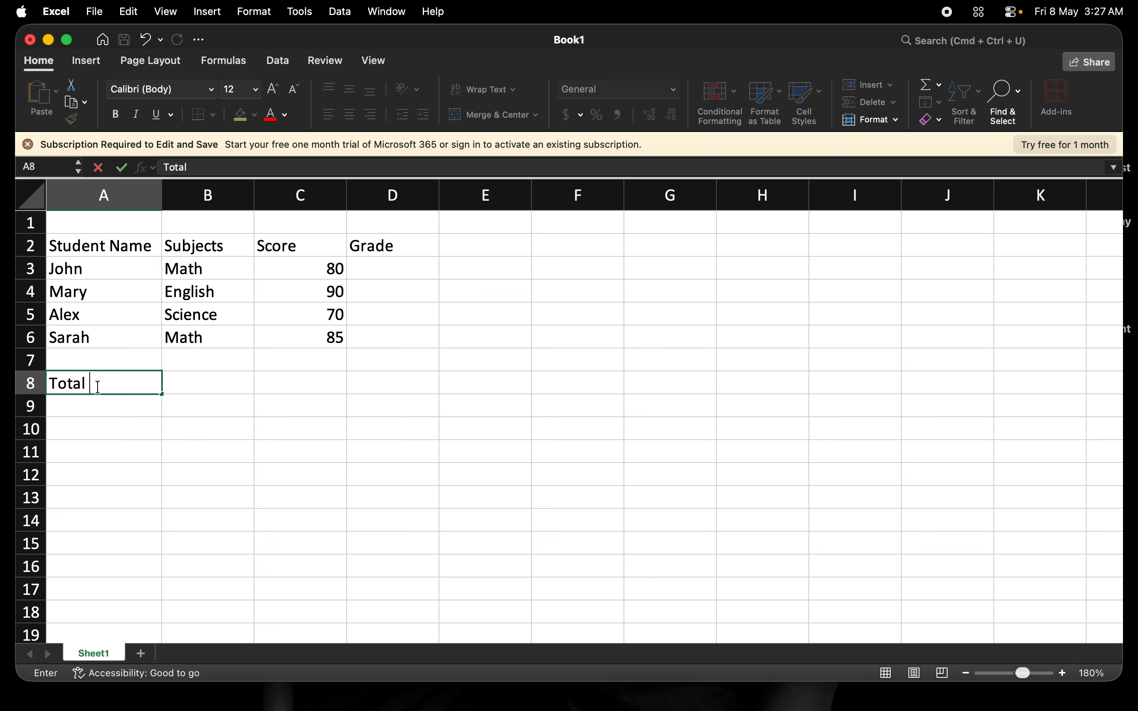
type("C")
key("BackSpace")
type("Score")
key("Tab")
key("Tab")
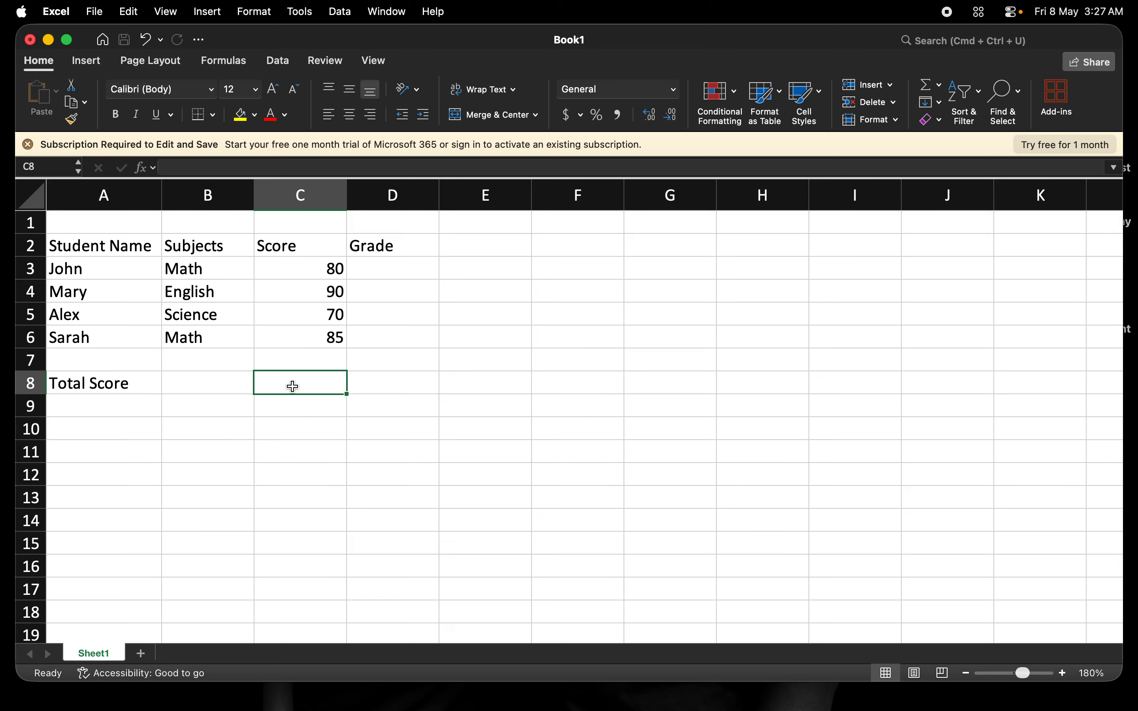
- Calculate the total of the scores in C8 with the formula =SUM(C3:C6)
type("=")
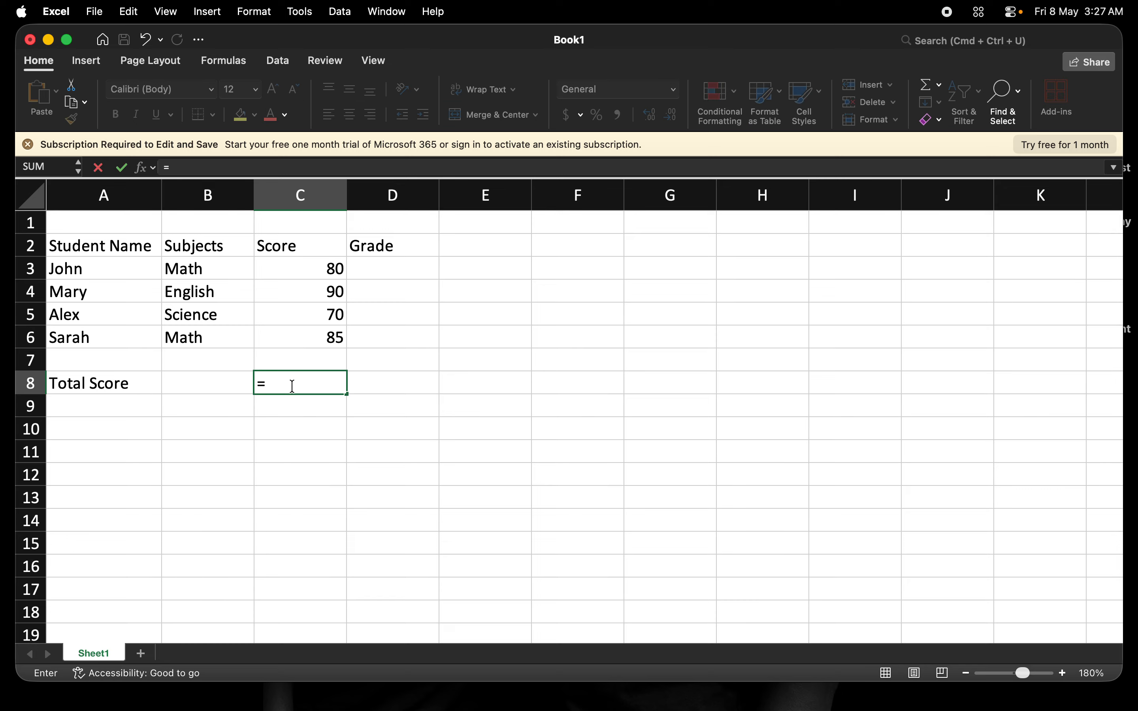
type("s")
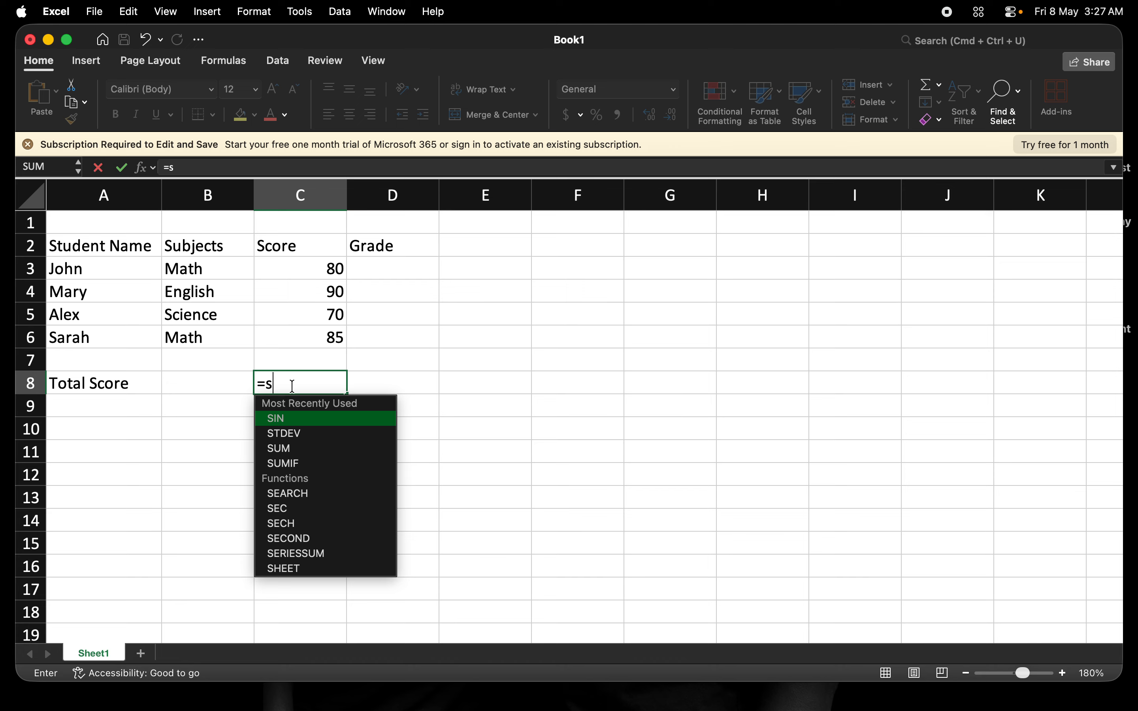
type("um(")
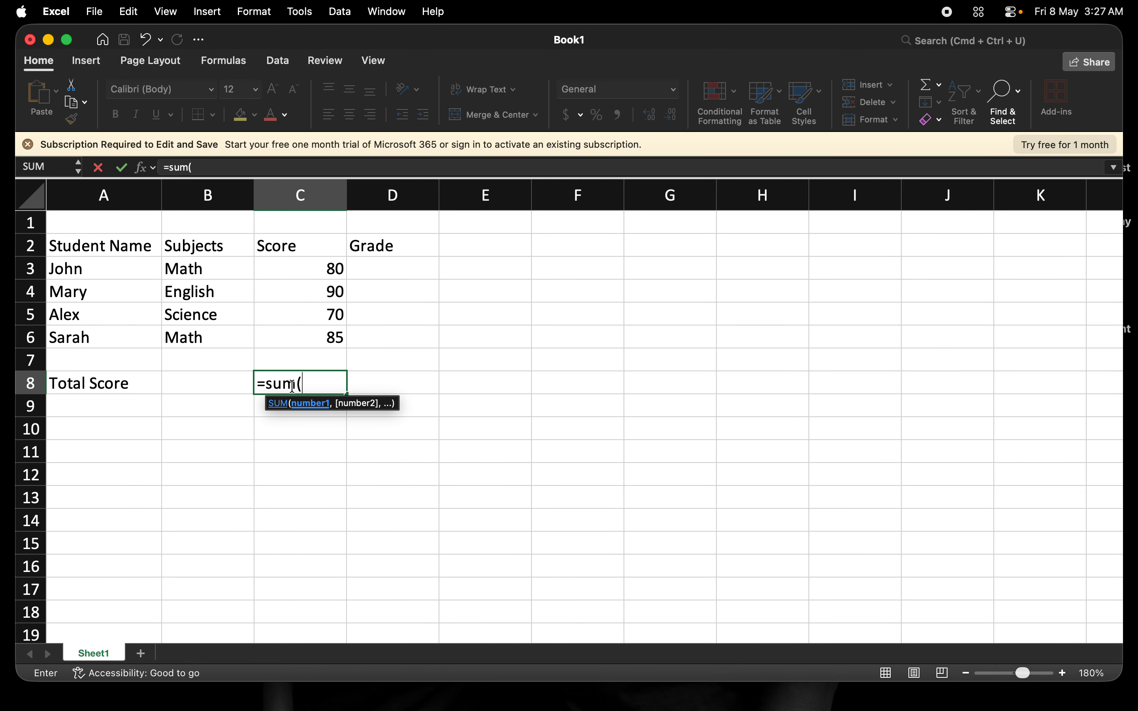
left_click(326, 268)
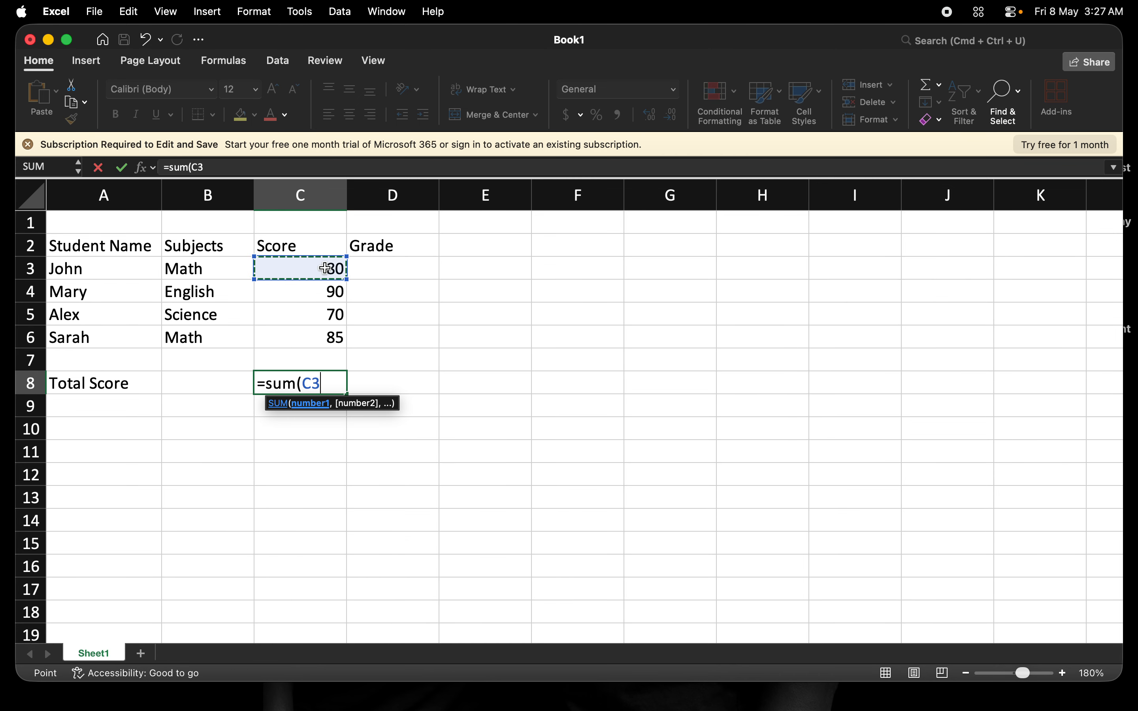
type(":")
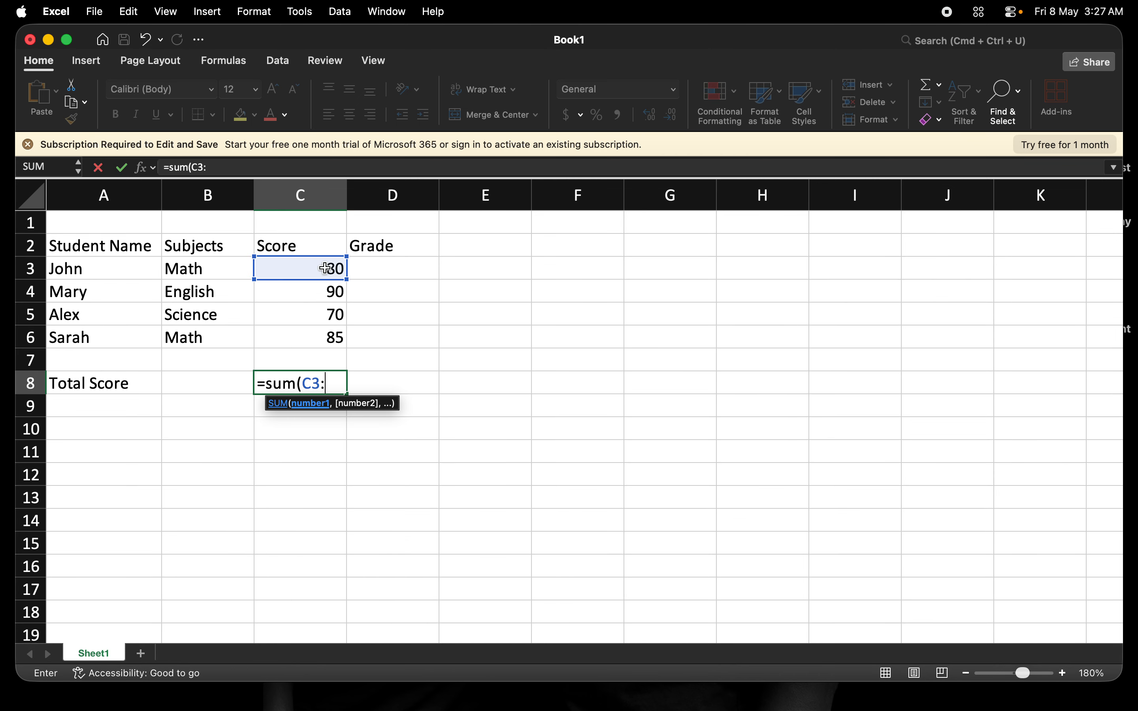
left_click(331, 336)
type(")")
key("Tab")
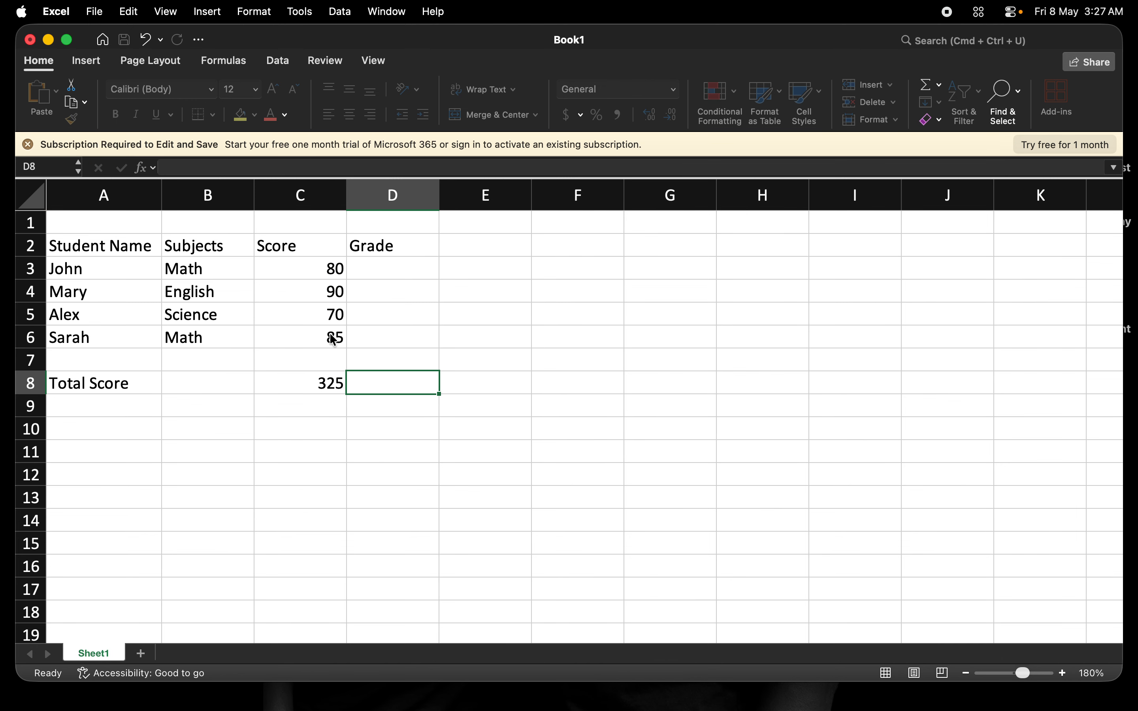
left_click(337, 375)
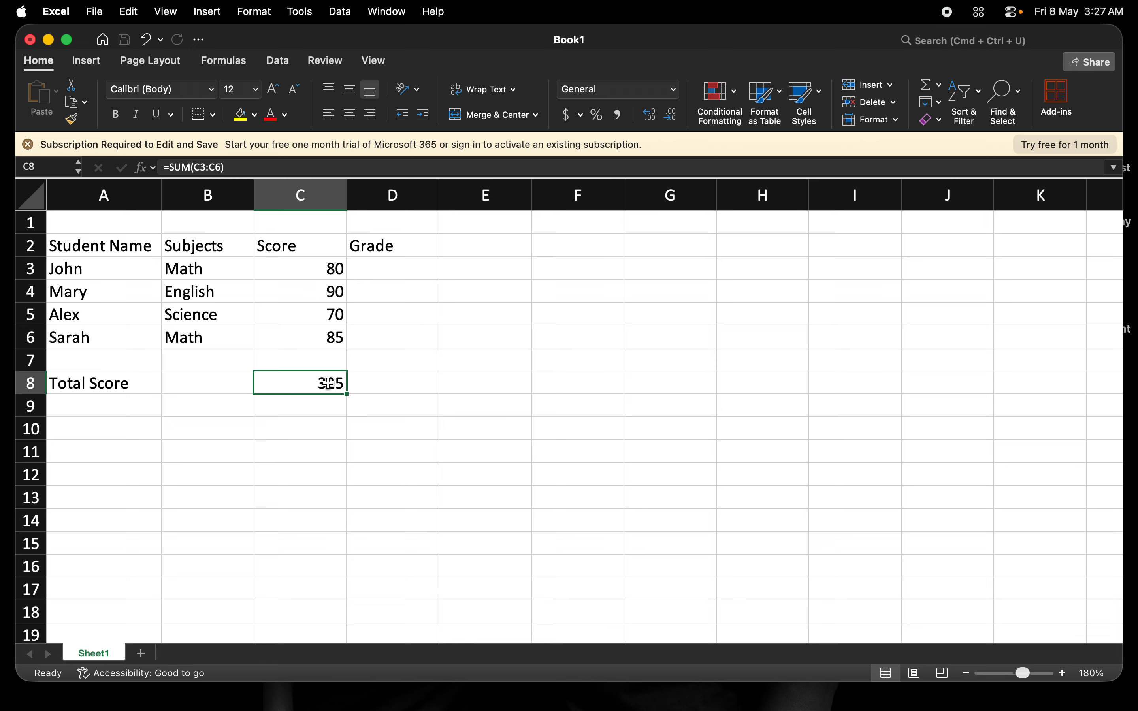
- Enter the label Average in A9, directly under the Total Score label
left_click(113, 409)
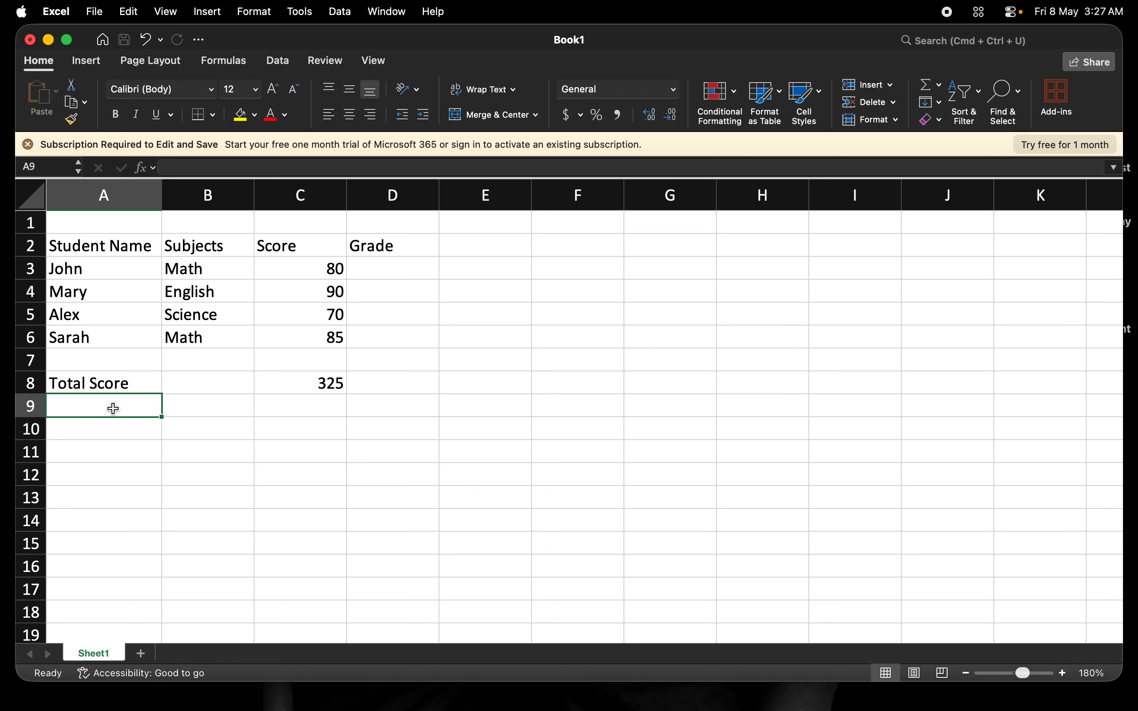
type("Aver")
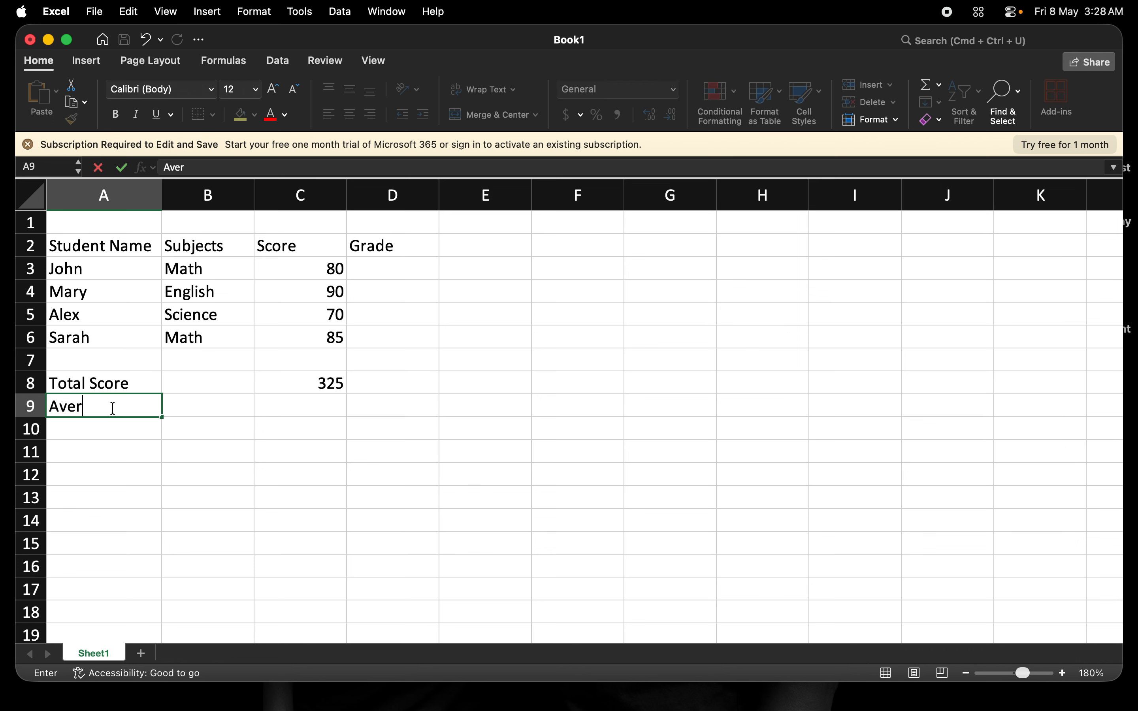
type("age")
key("Tab")
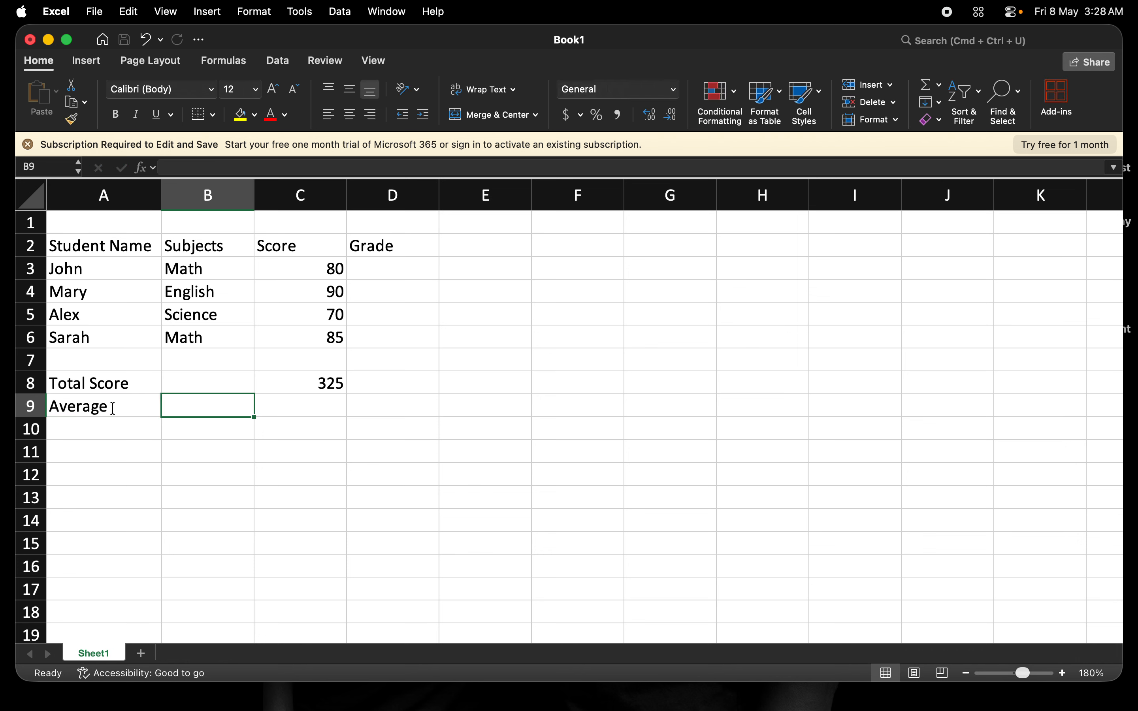
- Calculate the average of the scores in C9 with the formula =AVERAGE(C3:C6)
key("Tab")
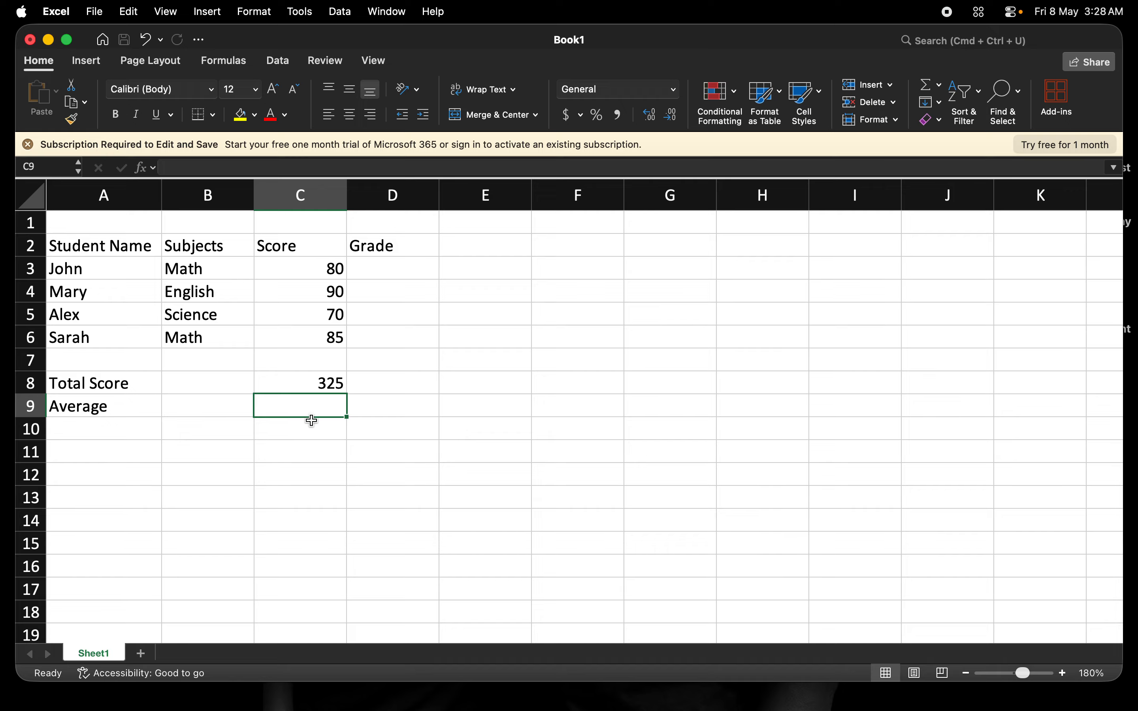
type("=")
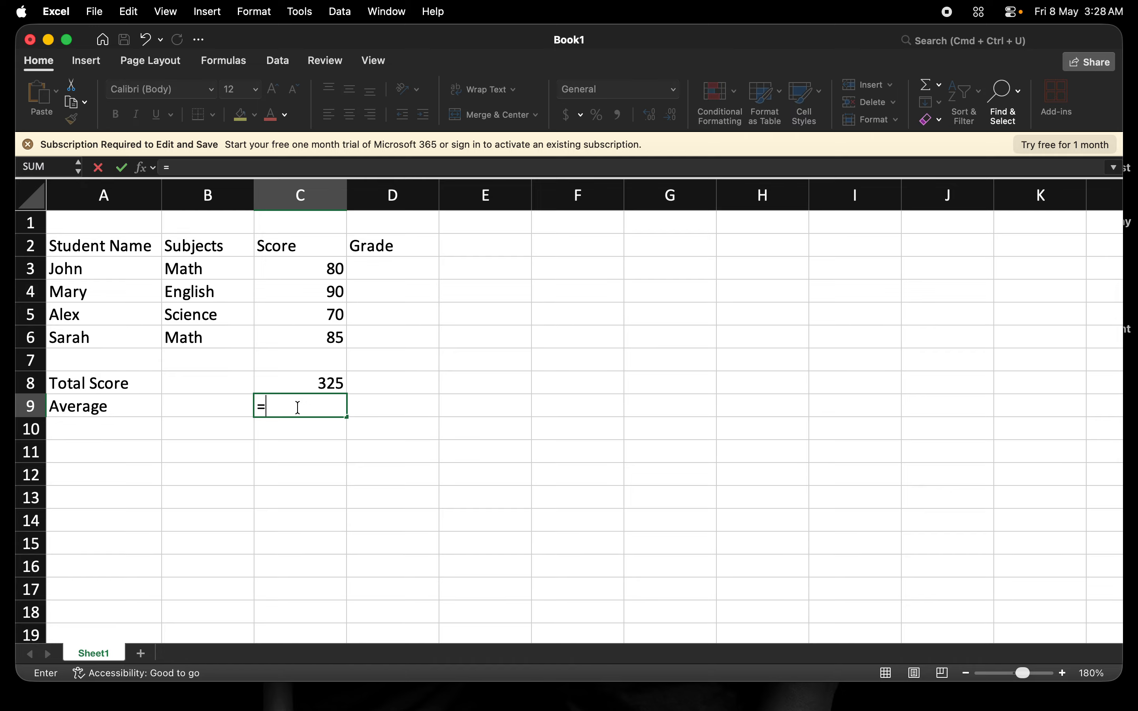
type("a")
key("Tab")
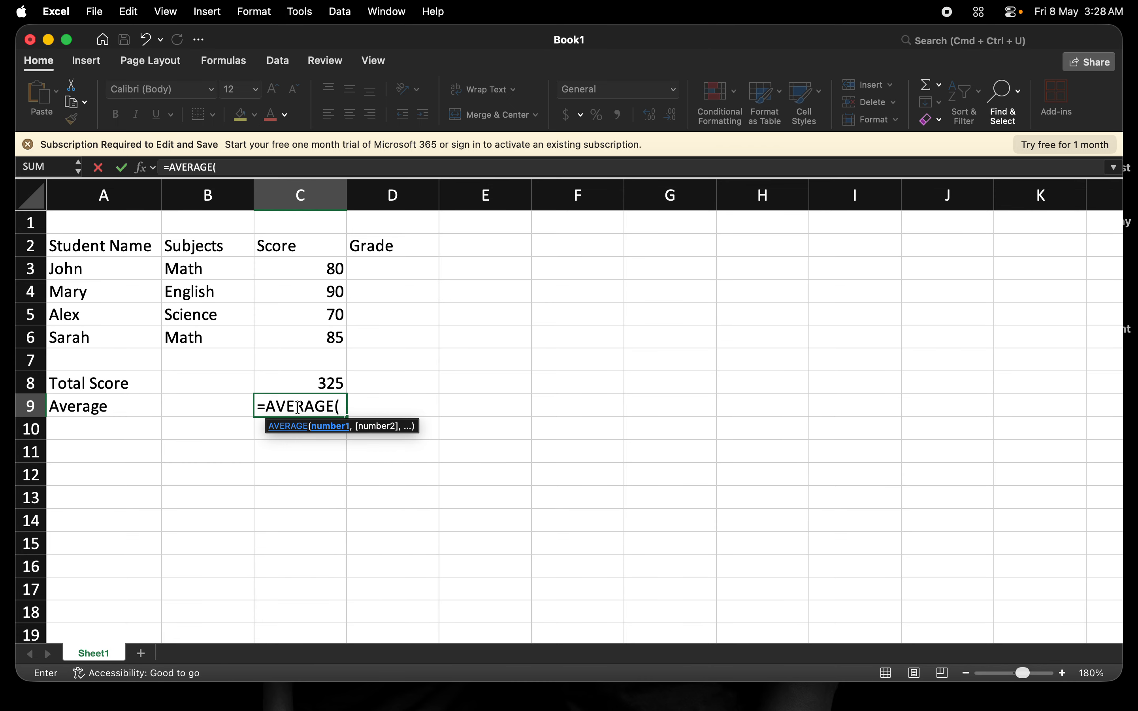
left_click(331, 269)
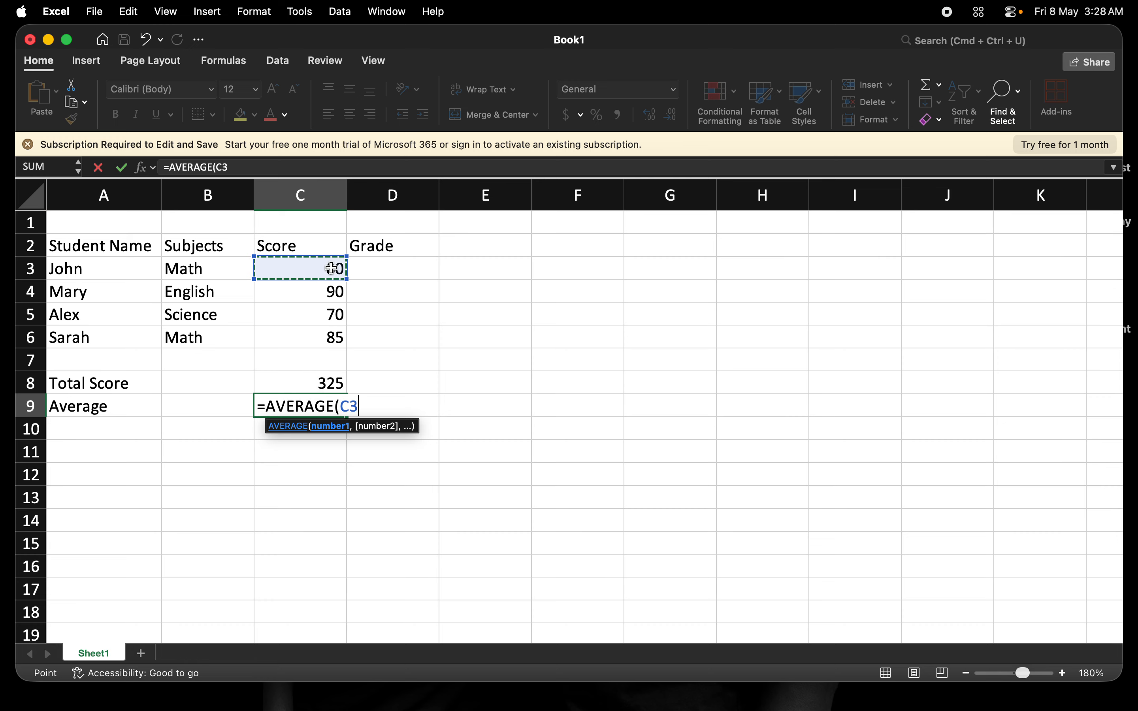
left_click(333, 338, "shift")
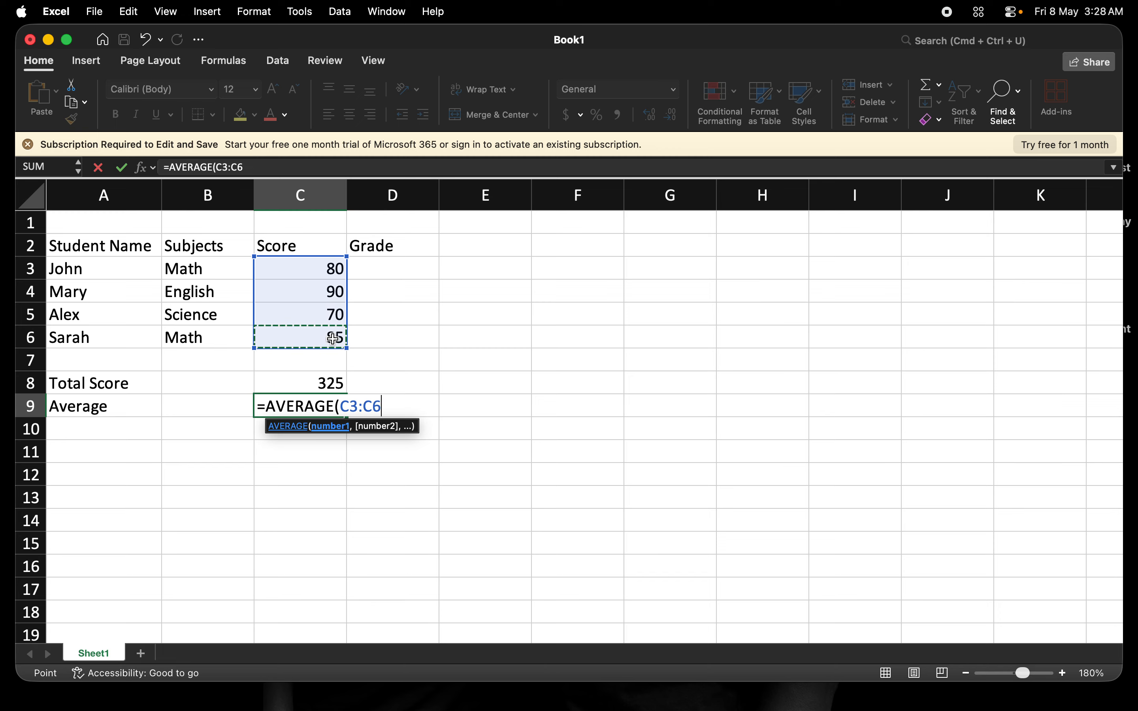
type(")")
key("Tab")
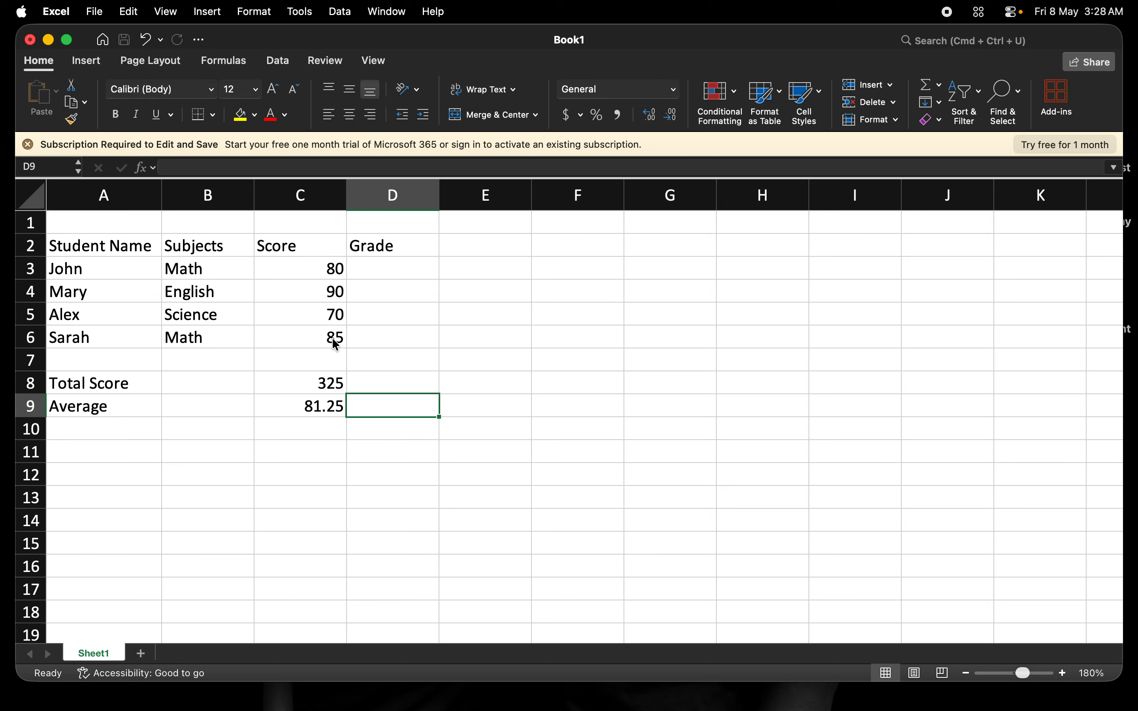
left_click(324, 405)
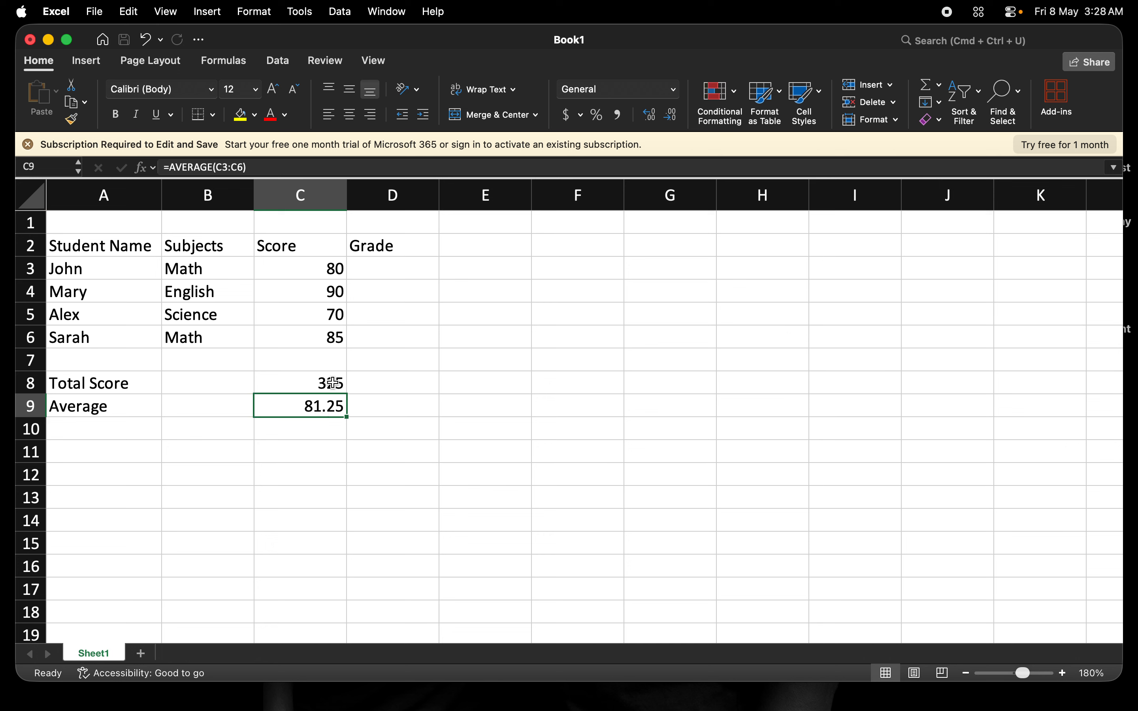
left_click(333, 383)
left_click(331, 410)
left_click(385, 261)
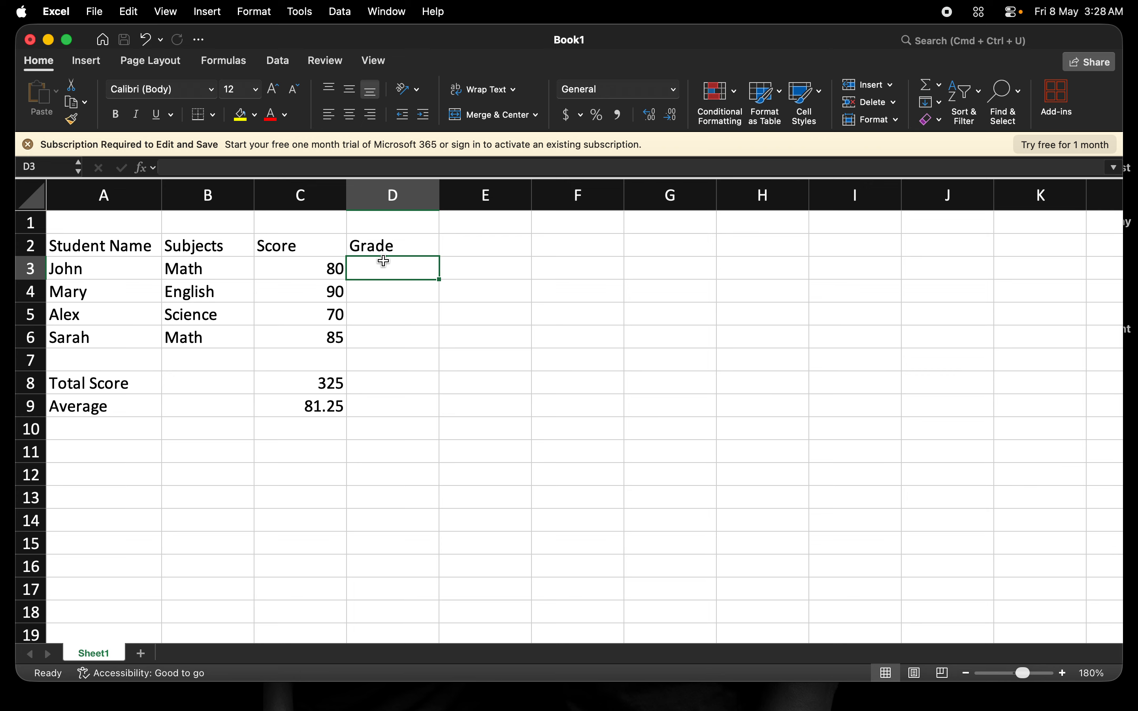
type("if")
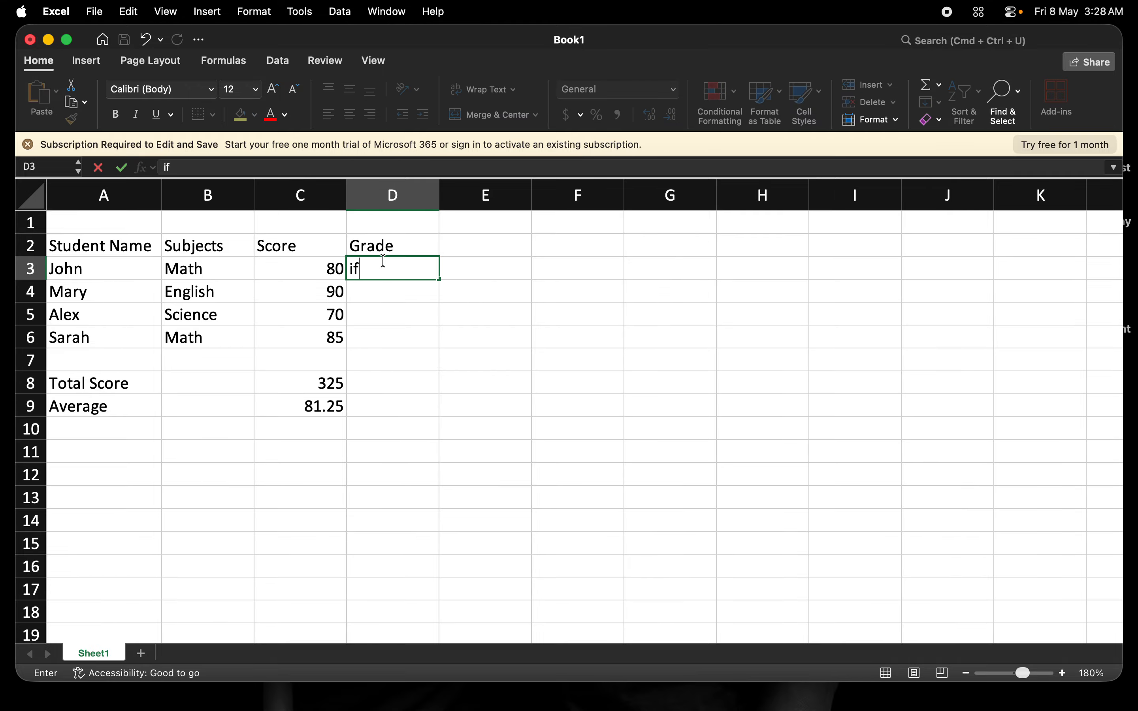
key("BackSpace")
key("BackSpace")
type("If(")
left_click(319, 272)
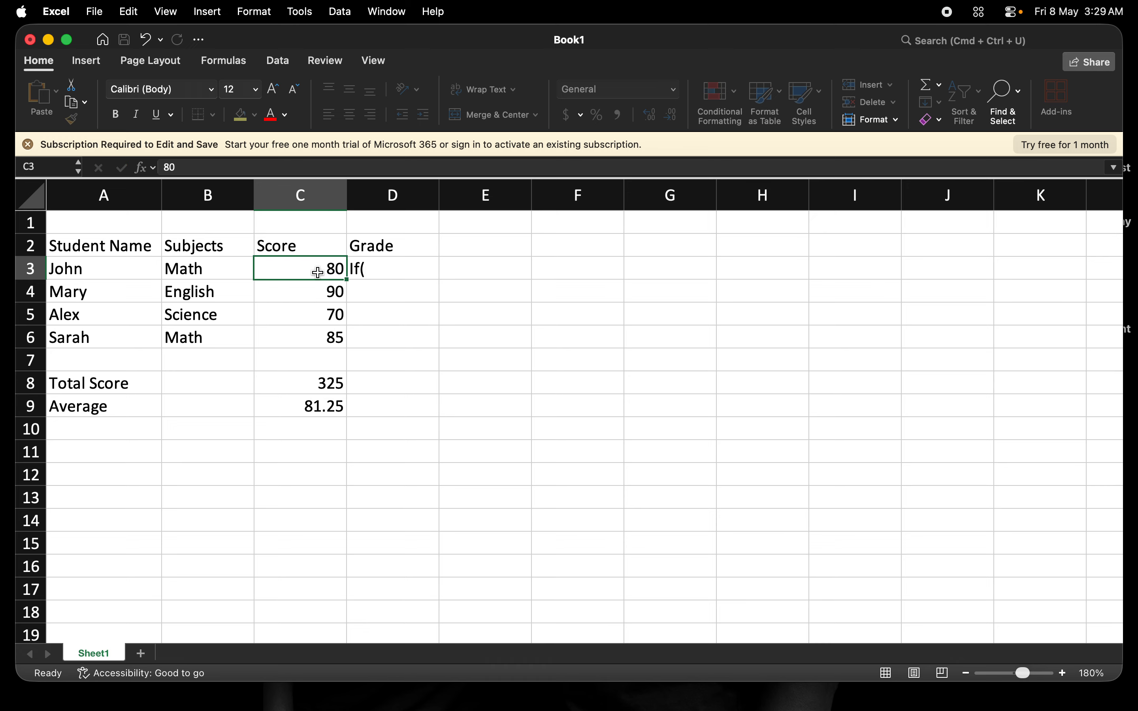
left_click(389, 269)
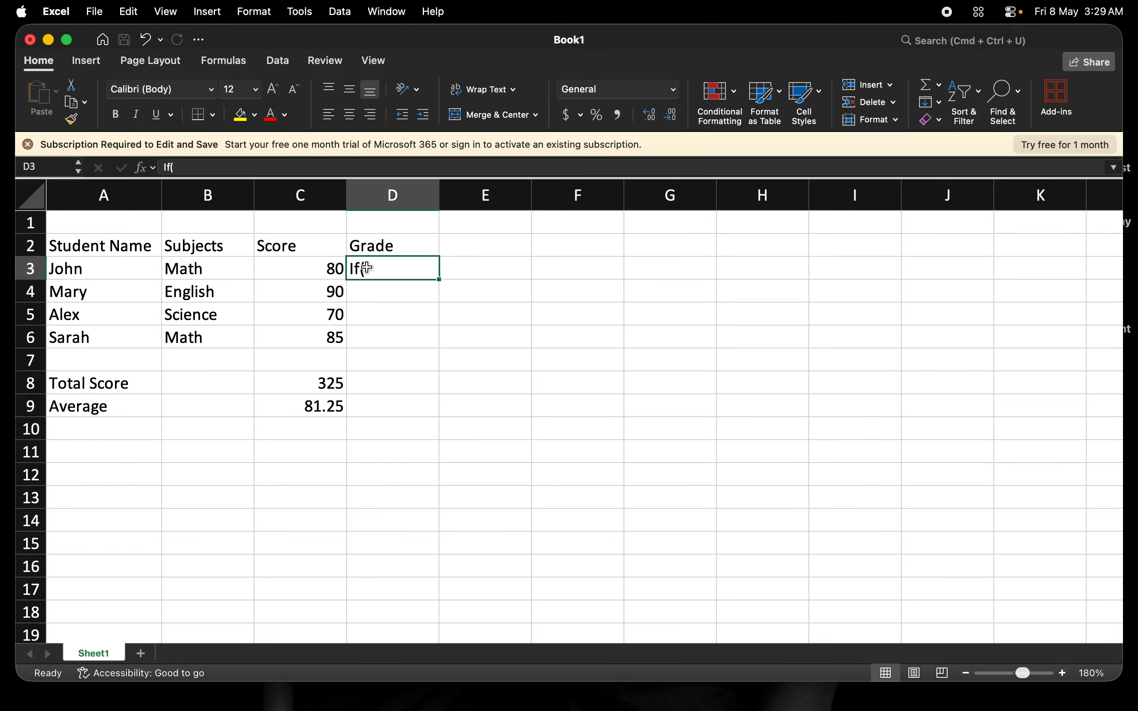
key("Delete")
- Start an IF formula in D3 that gives grade "A" when C3>=80
type("=if")
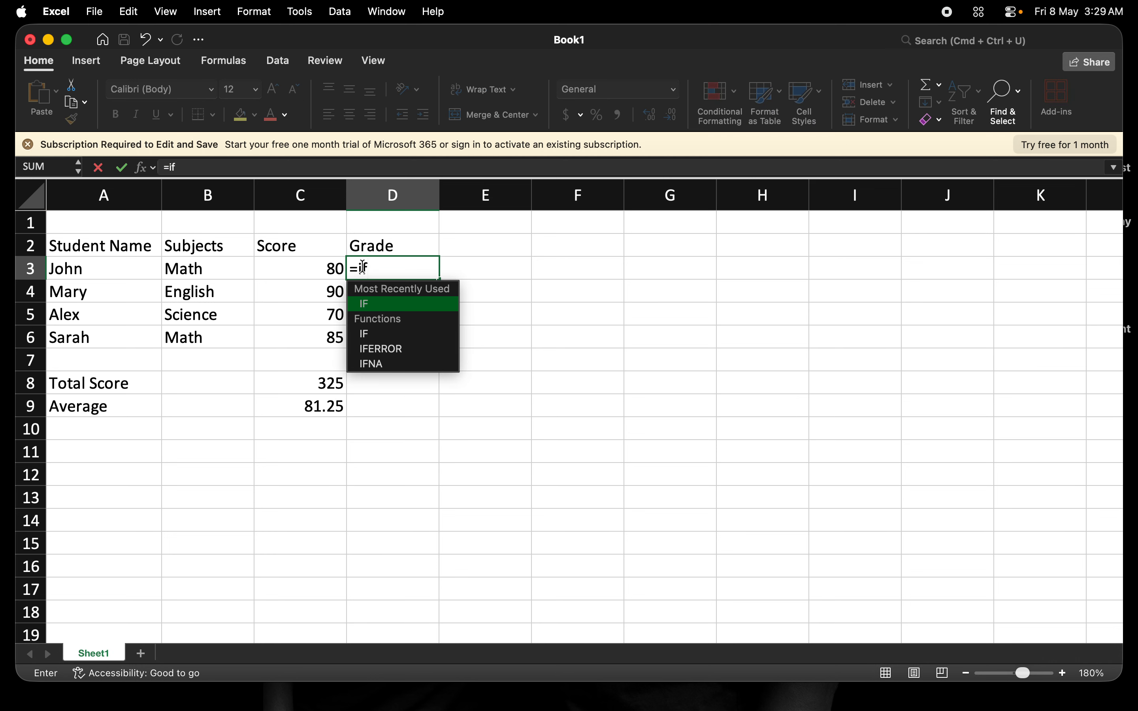
key("Tab")
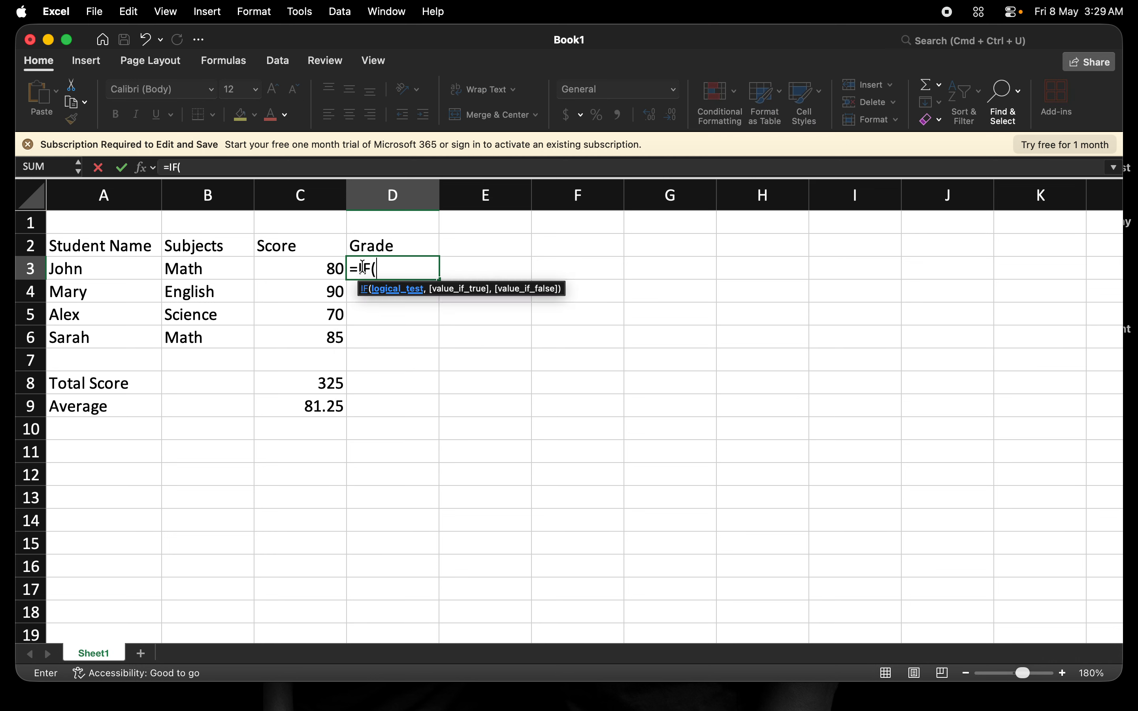
left_click(330, 269)
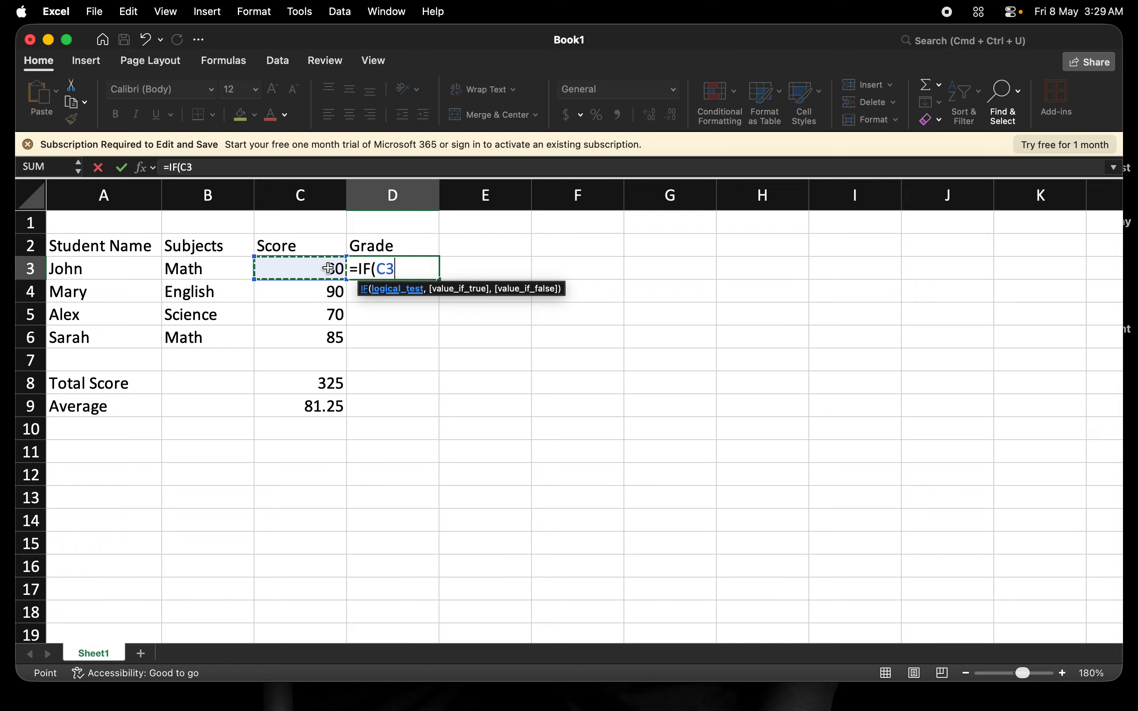
type(">")
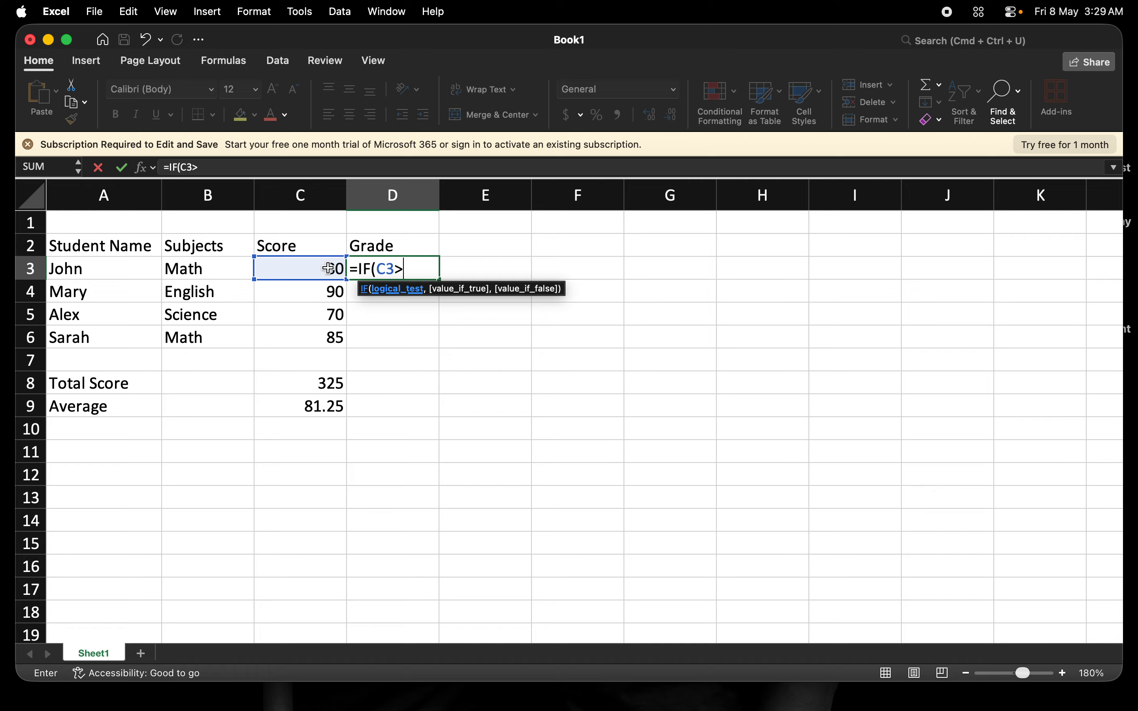
type("=80,")
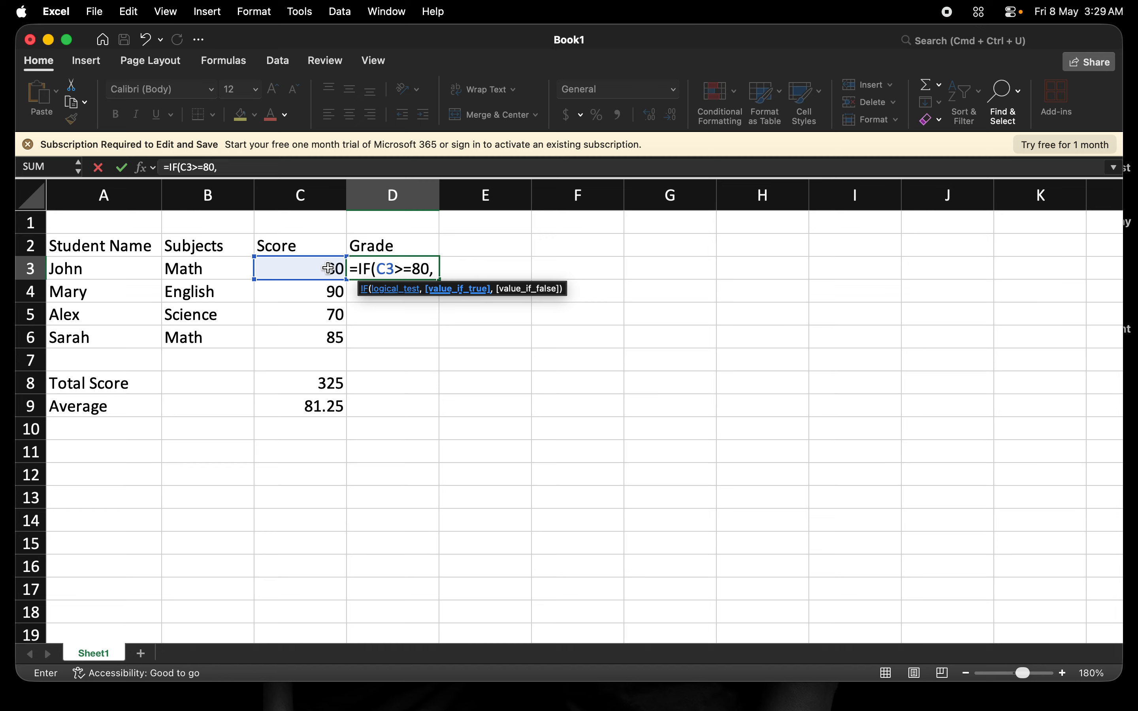
type(" \"A\",")
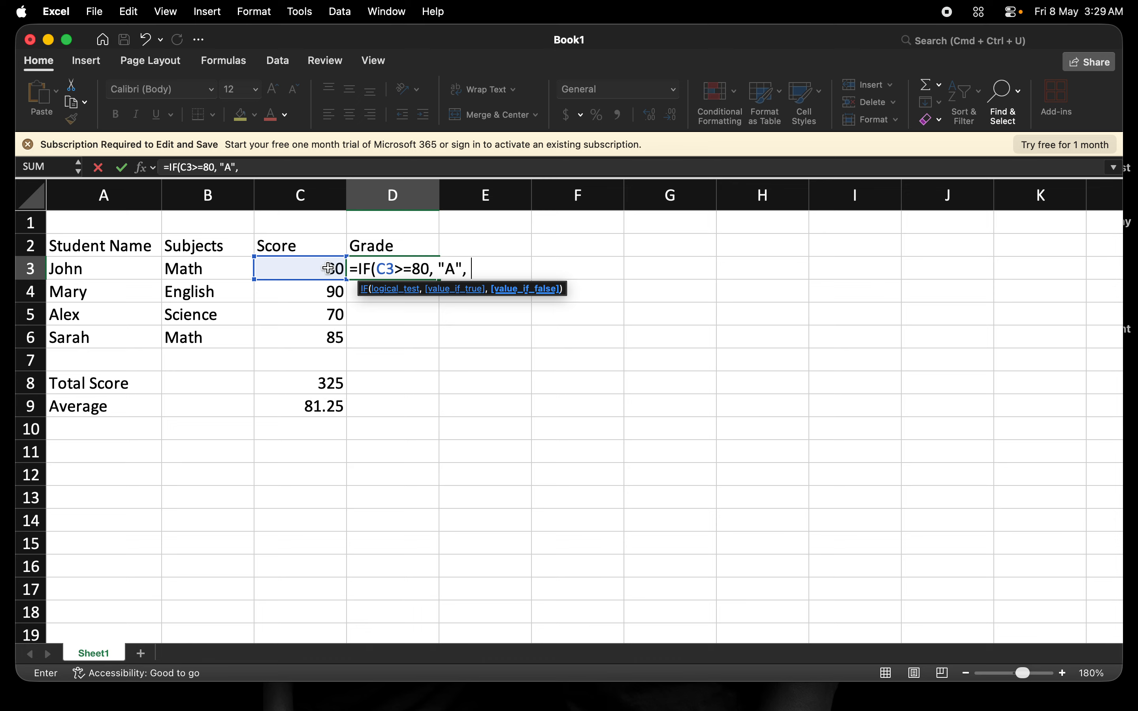
type(" if")
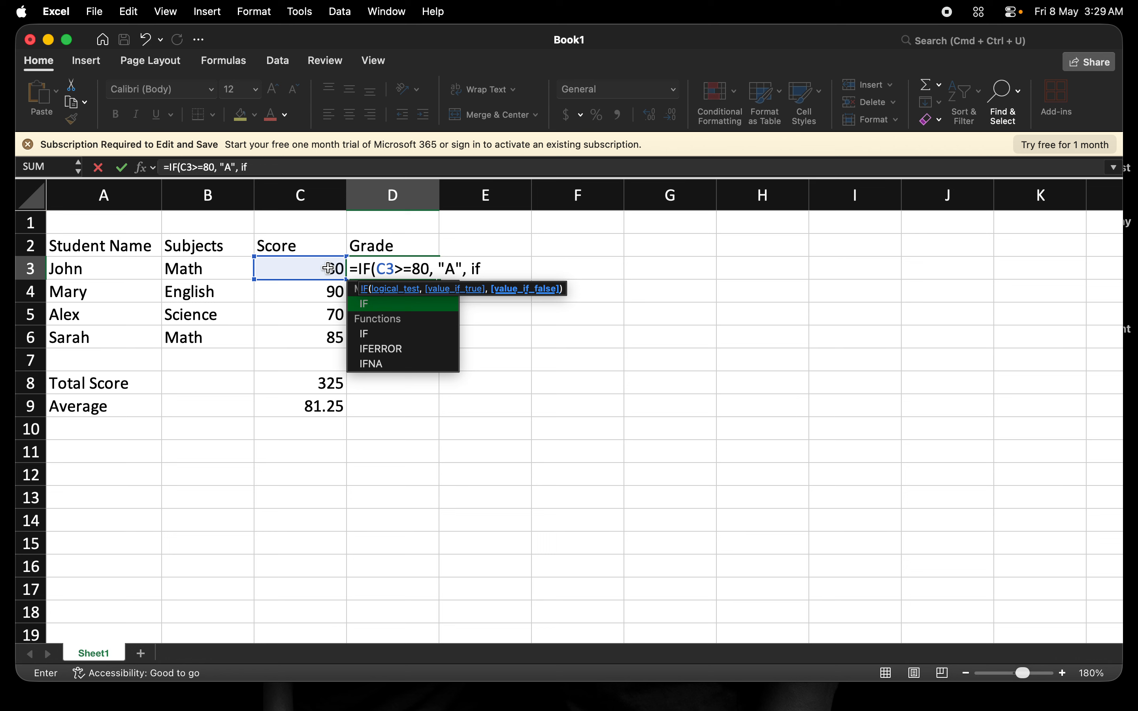
- Nest a second IF in the D3 formula that gives grade "B" when C3>=70
key("Tab")
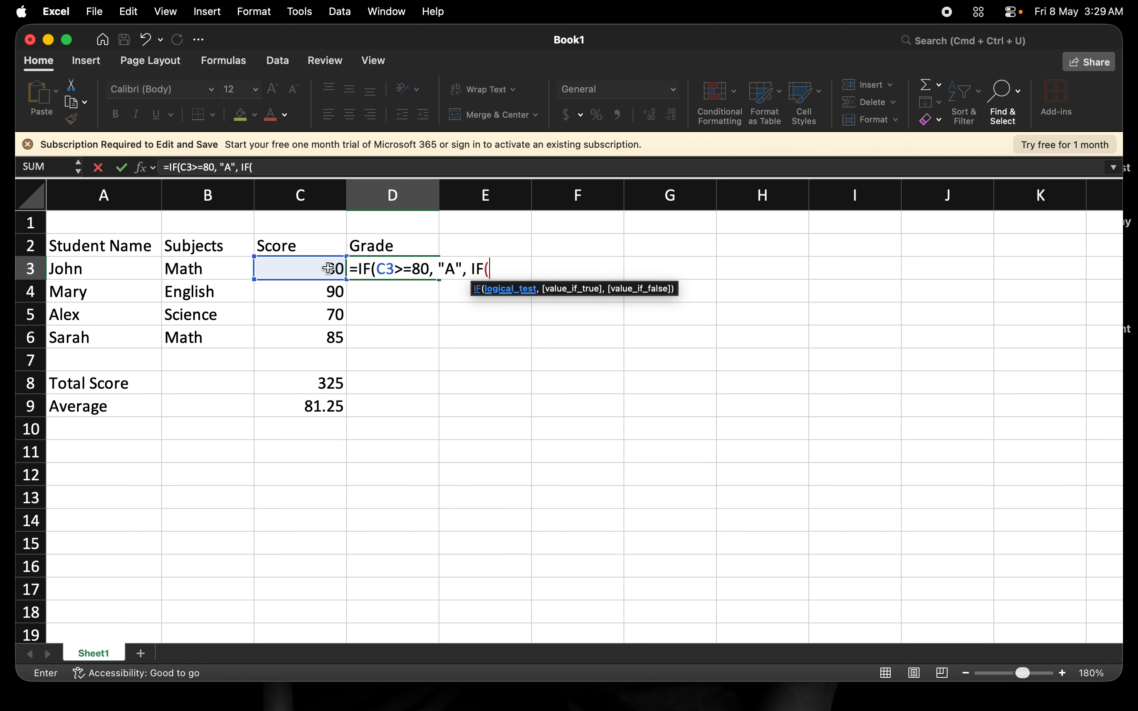
type("C#")
key("BackSpace")
type("3")
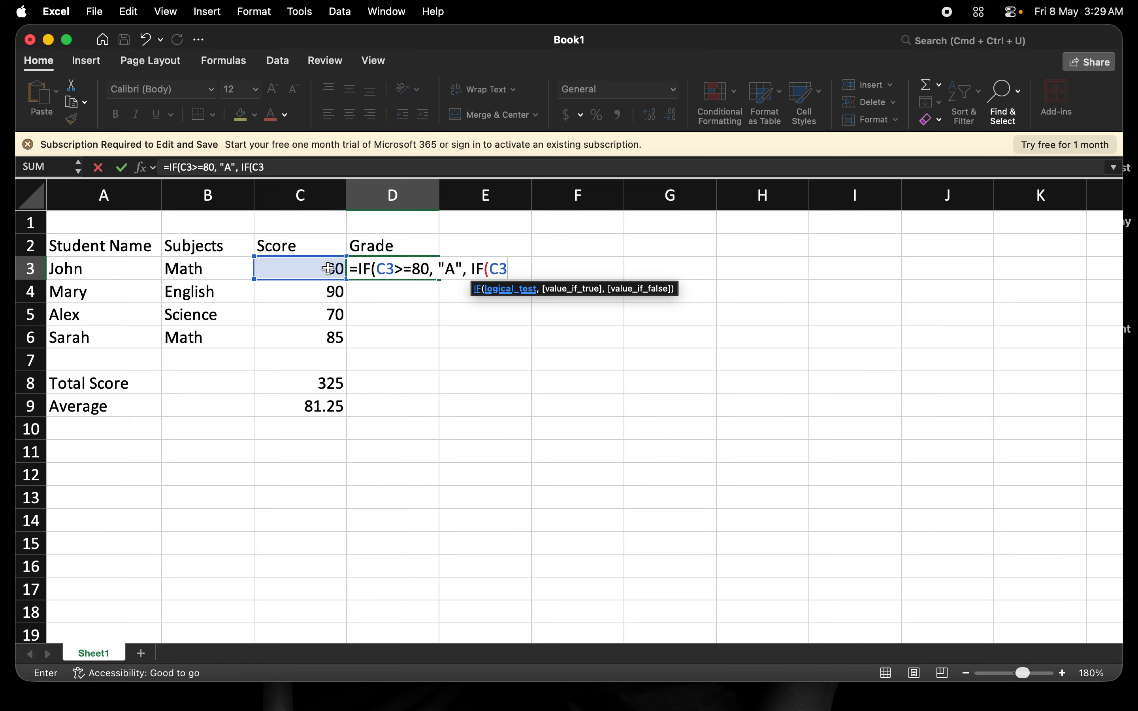
type(">=70,")
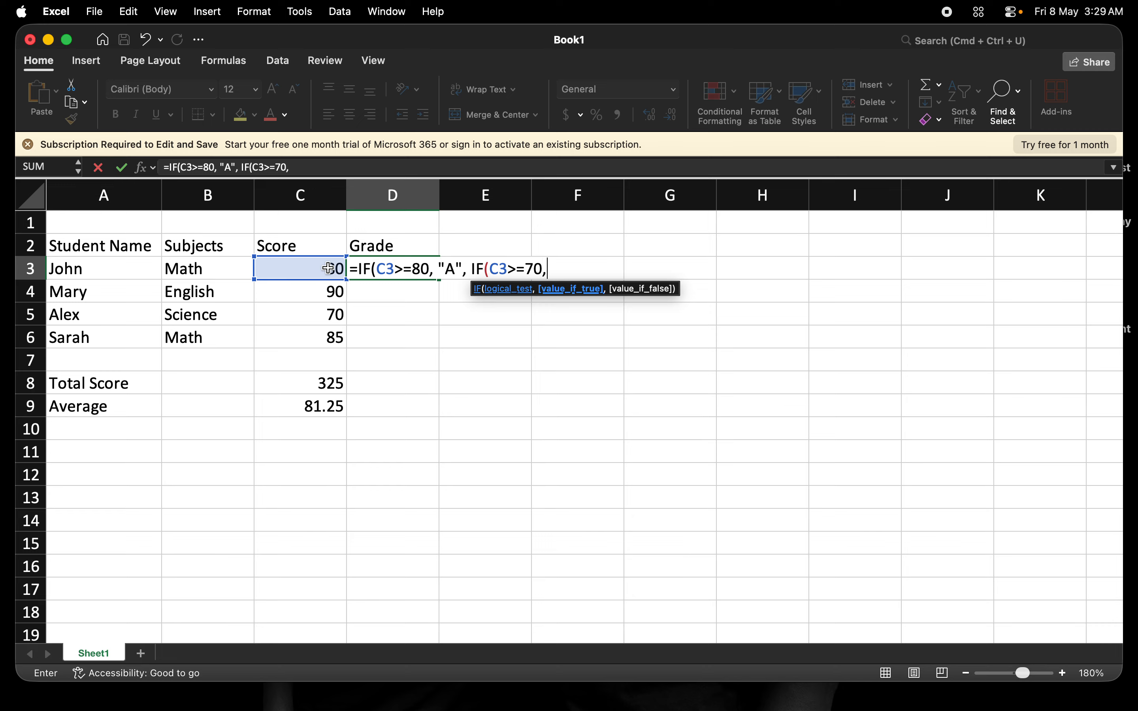
type(" \"B\",")
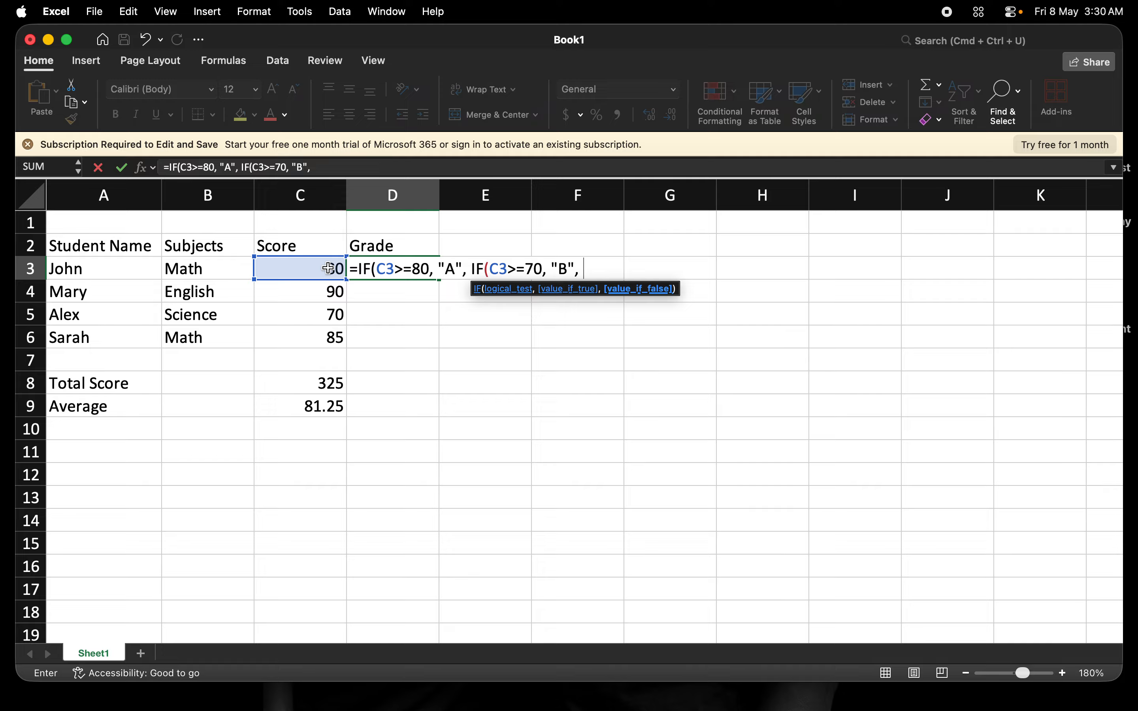
- Nest a third IF in the D3 formula that gives grade "C" when C3>=60
type("if")
key("Tab")
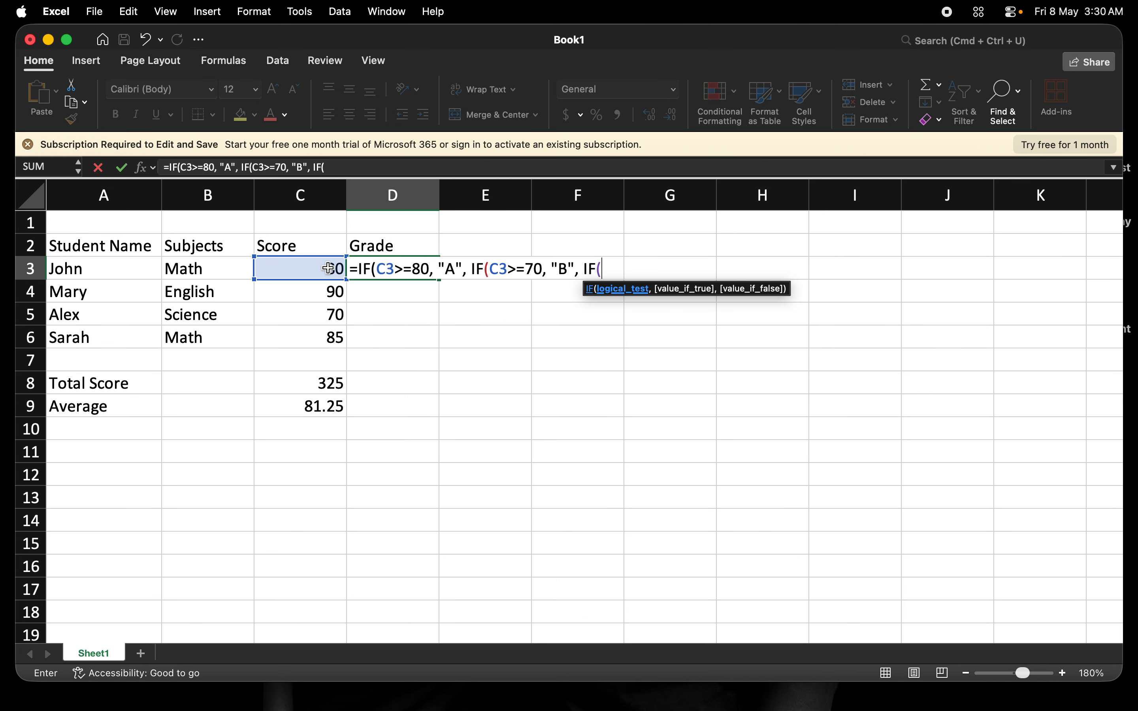
type("c3")
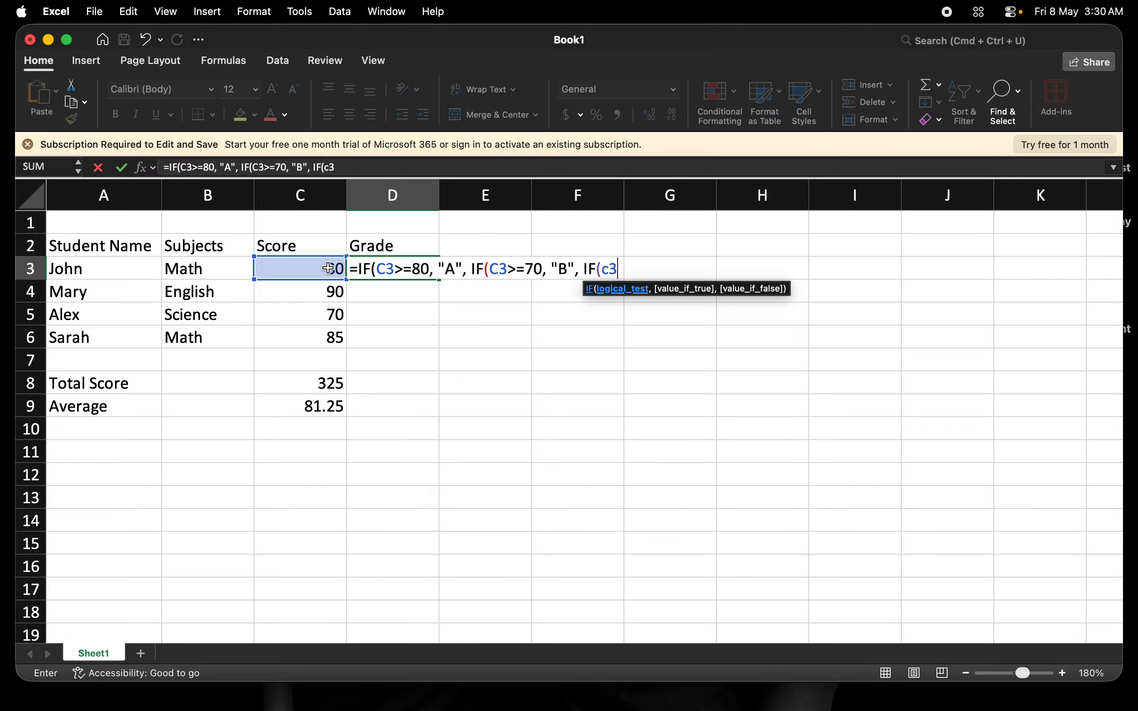
type(">=60,")
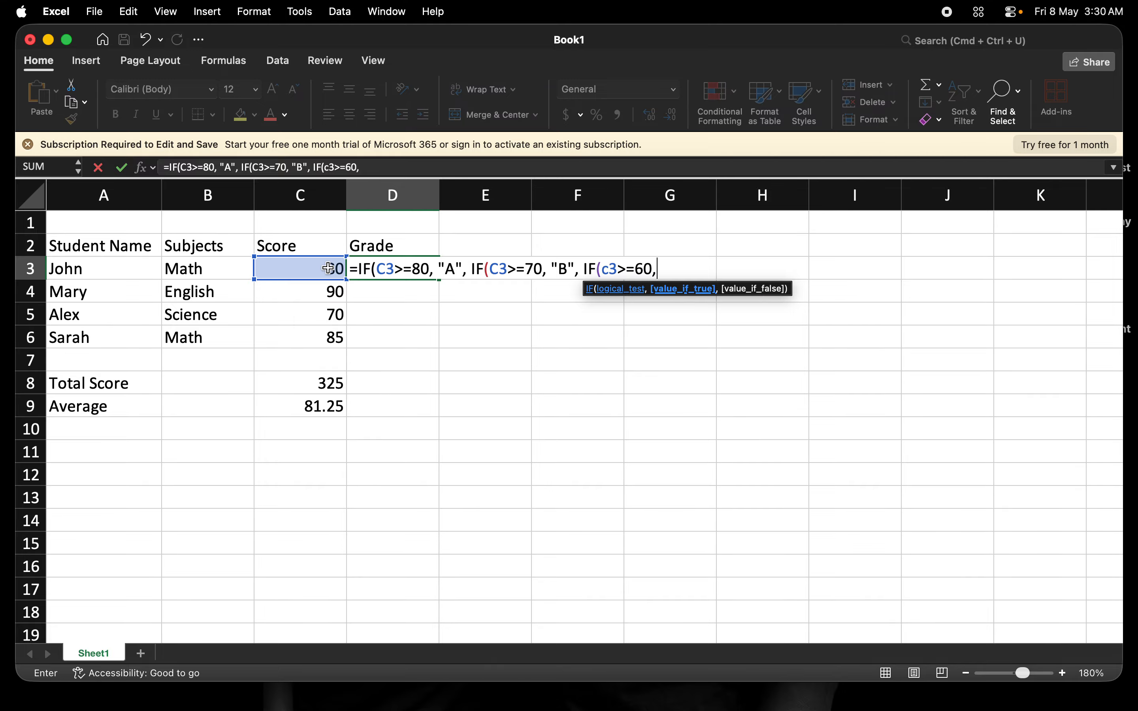
type(" C")
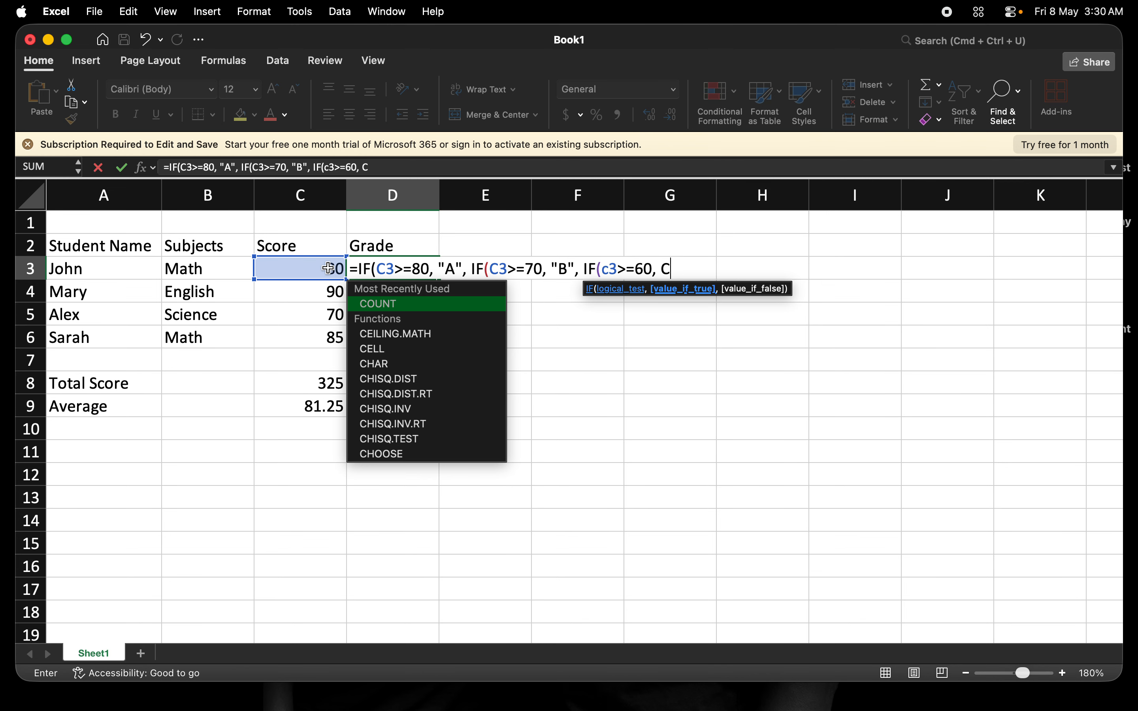
key("BackSpace")
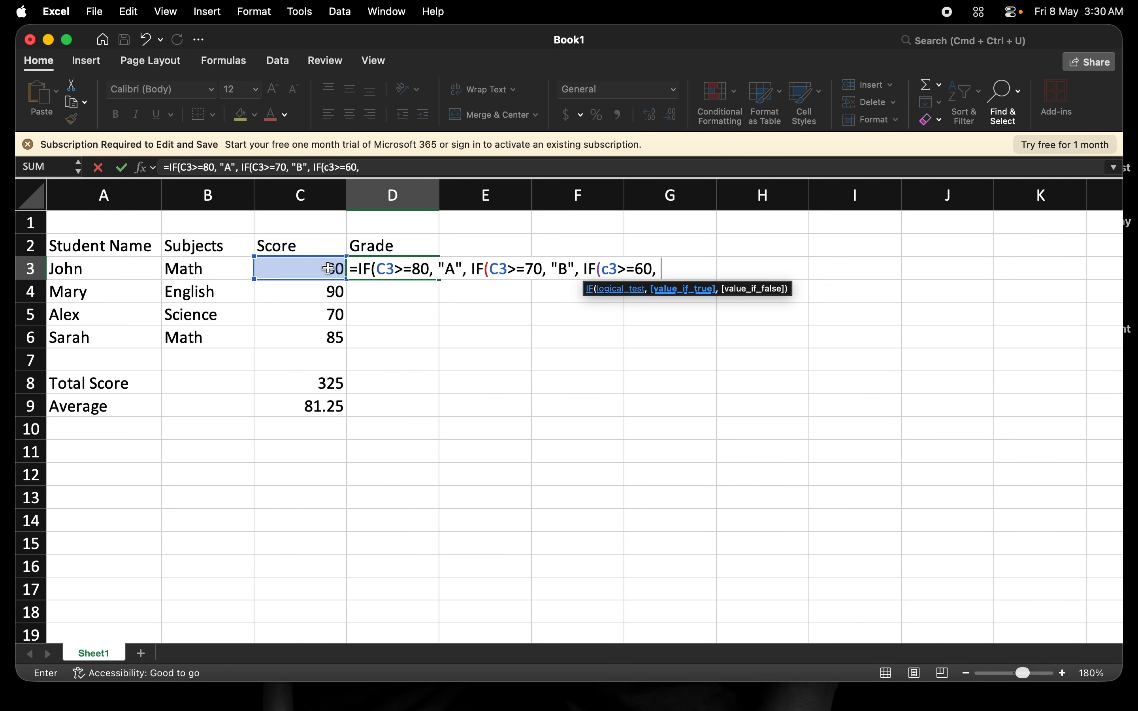
type("\"C\"")
- Close all three IF functions with parentheses, commit the formula in D3 and review it
type(")")
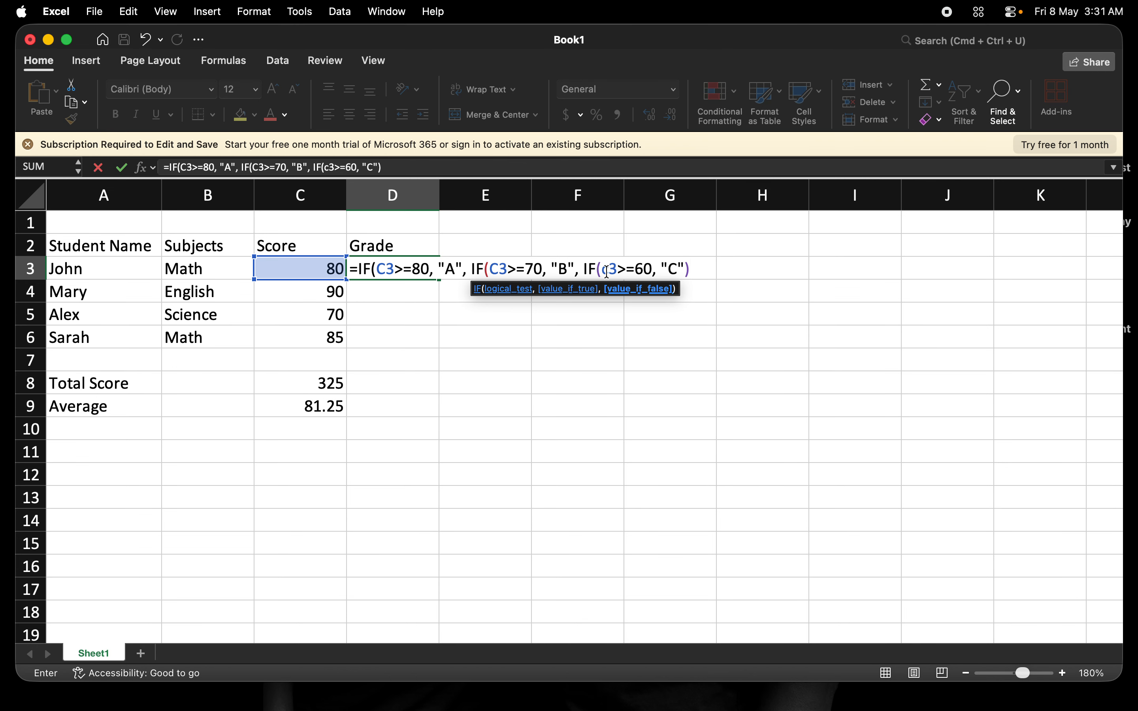
type(")")
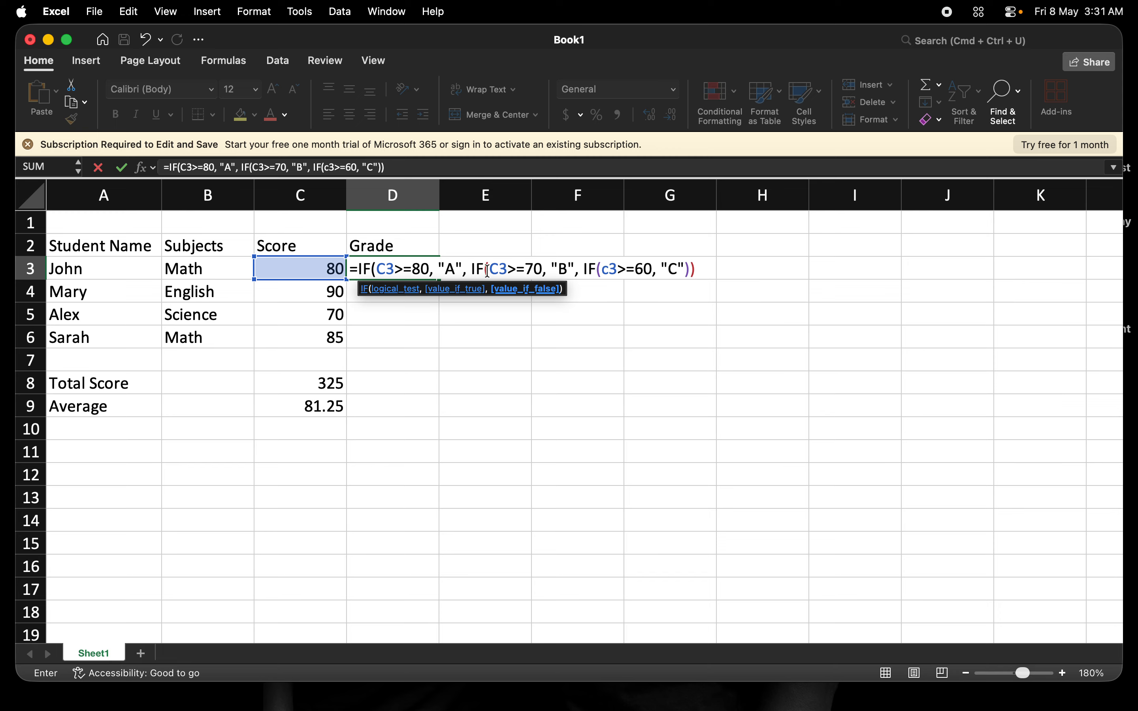
type(")")
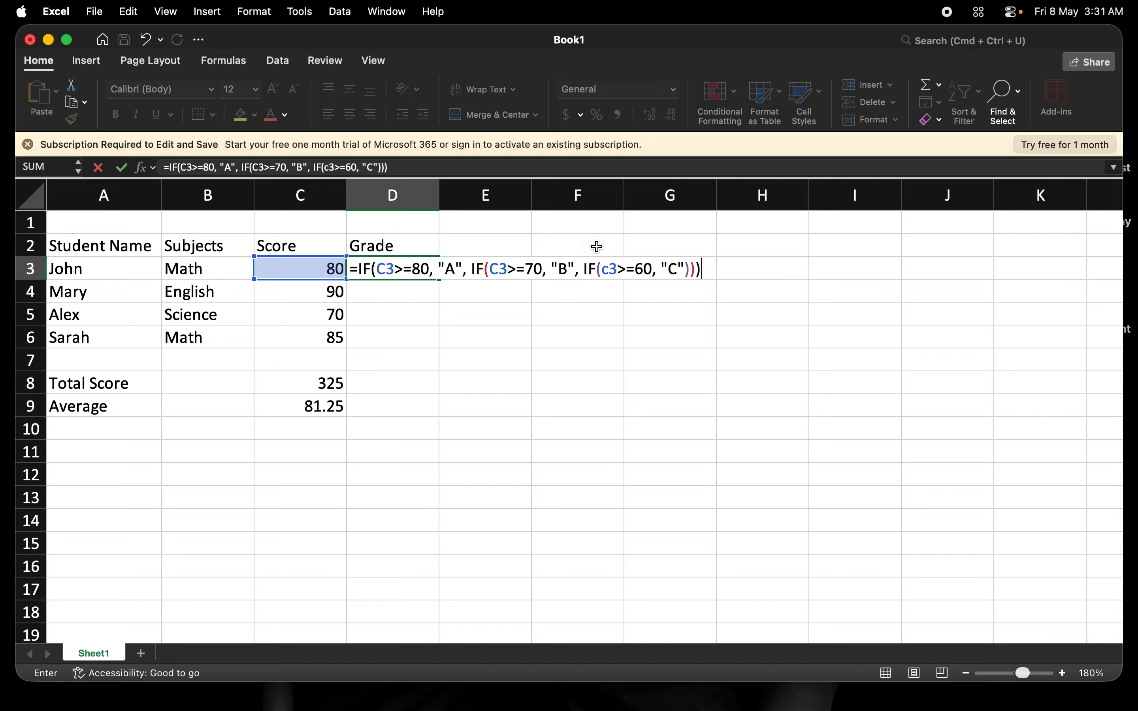
key("Tab")
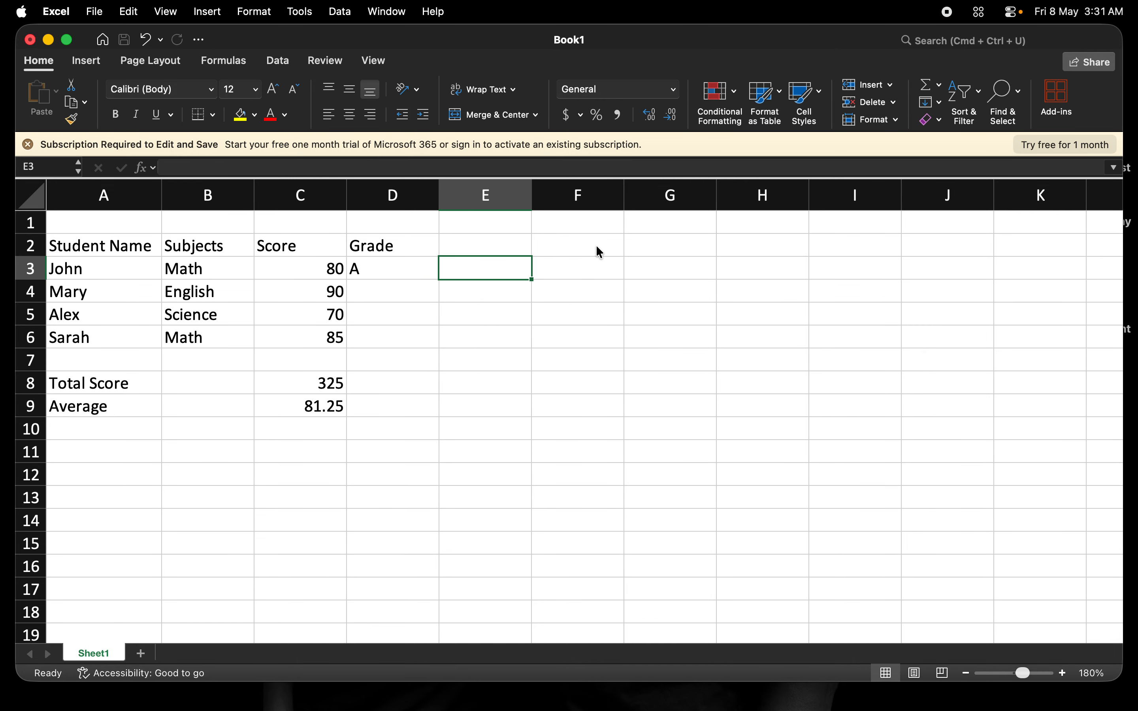
double_click(371, 271)
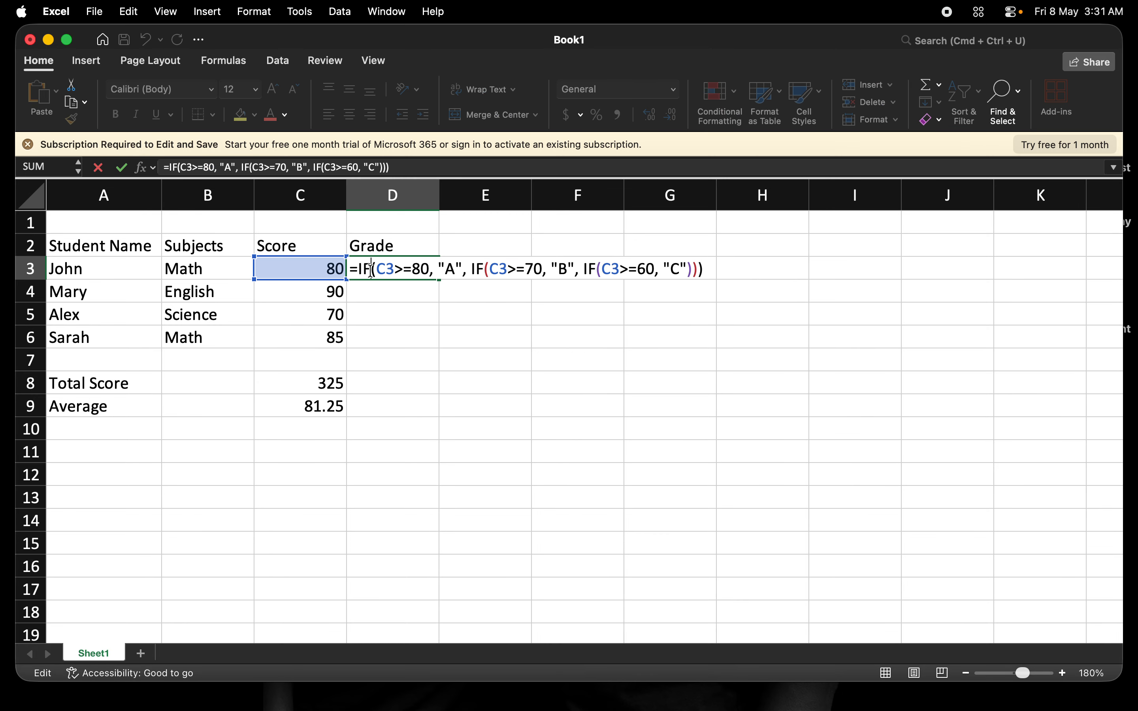
key("Tab")
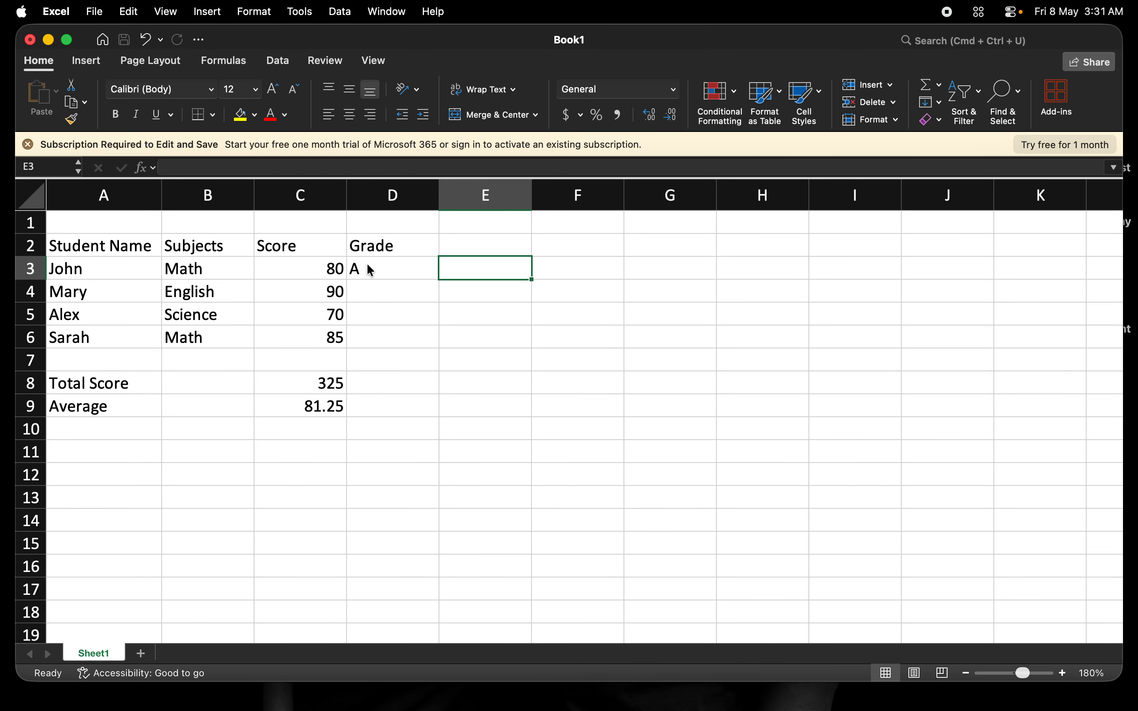
- Fill the grade formula from D3 down to D6 and check the copied formulas in D4, D5 and D6
left_click(371, 271)
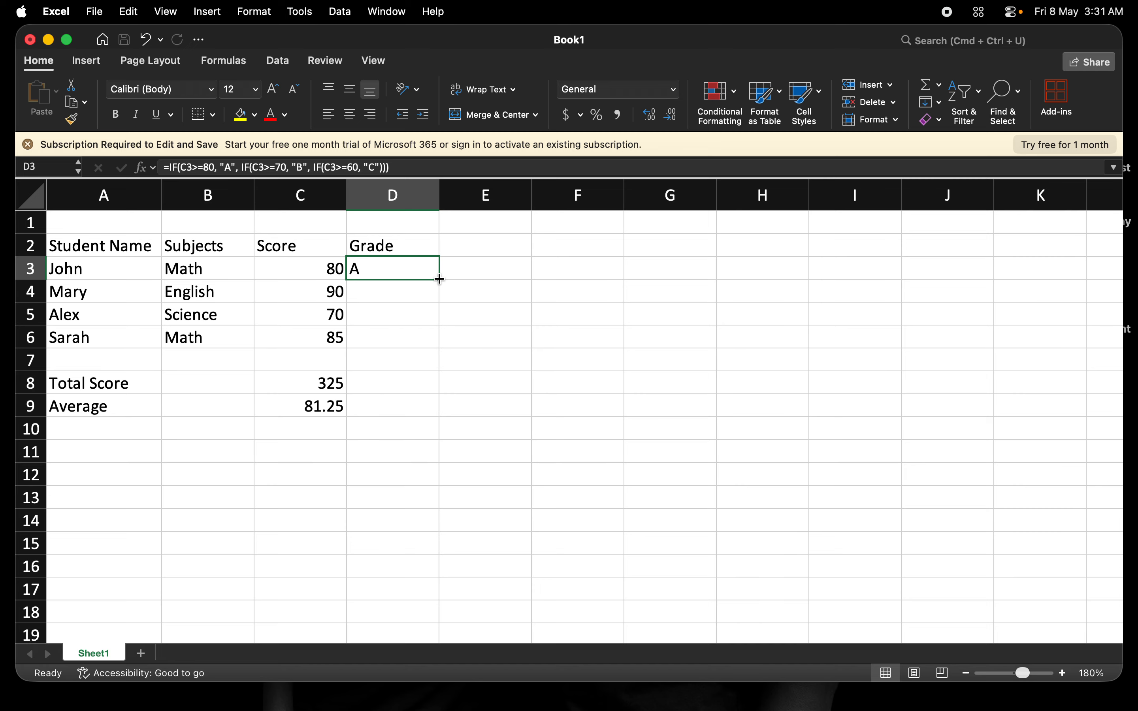
left_click_drag(439, 279, 442, 349)
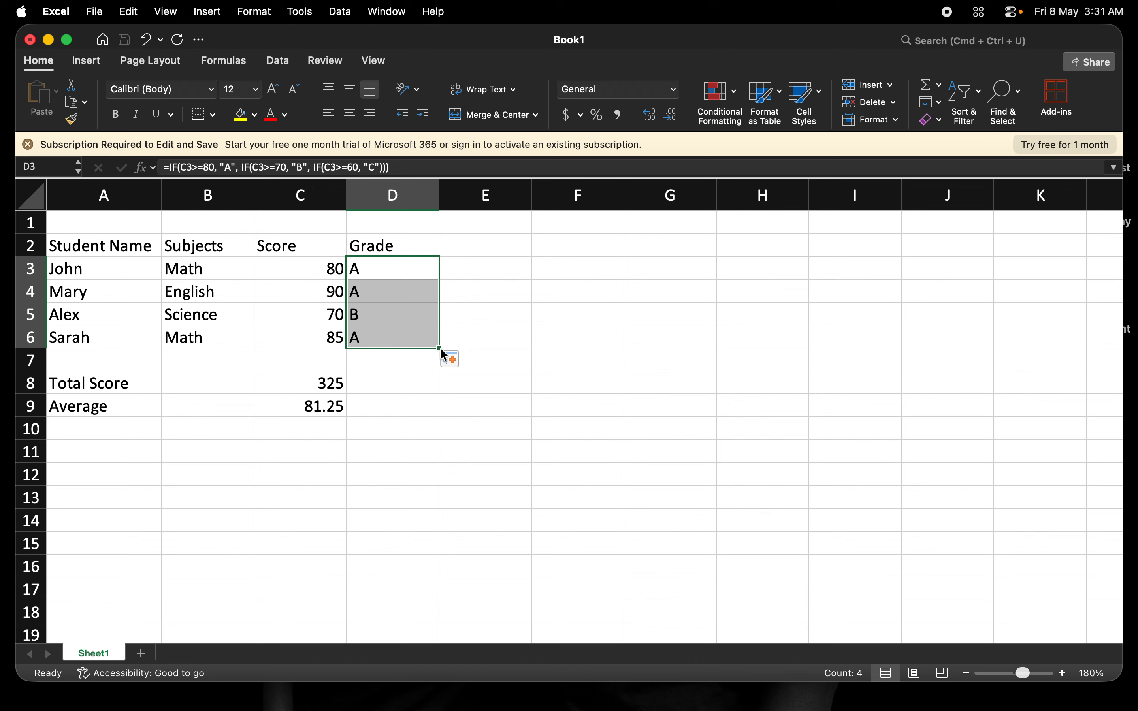
left_click(386, 293)
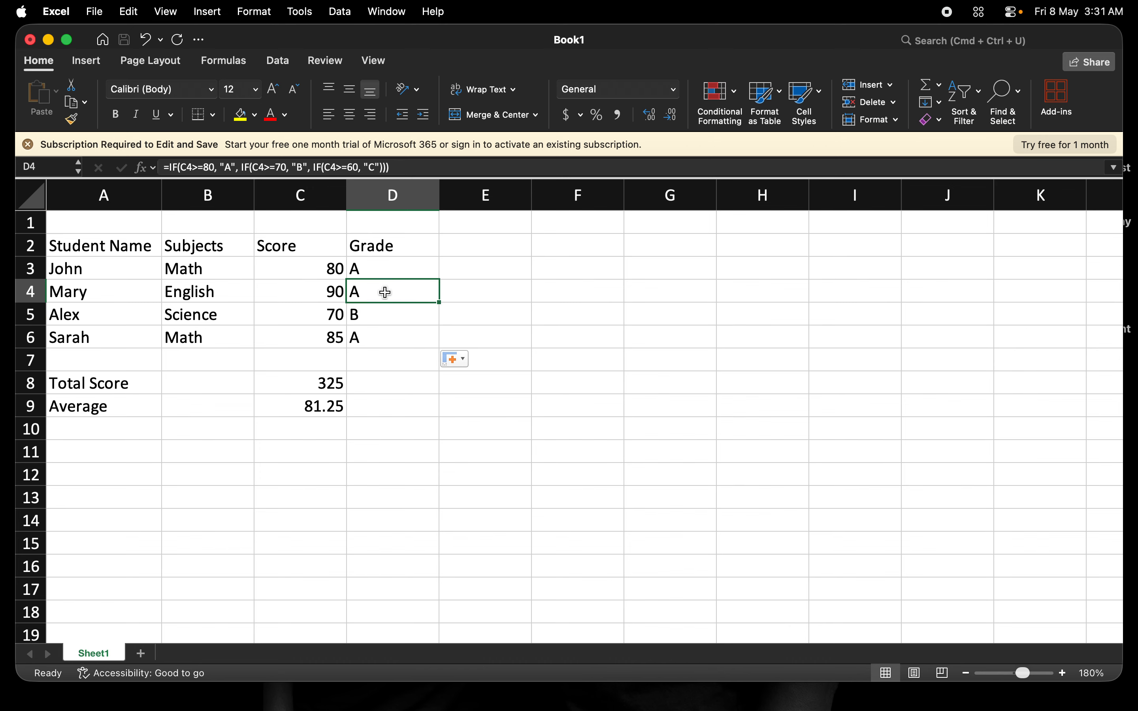
left_click(383, 317)
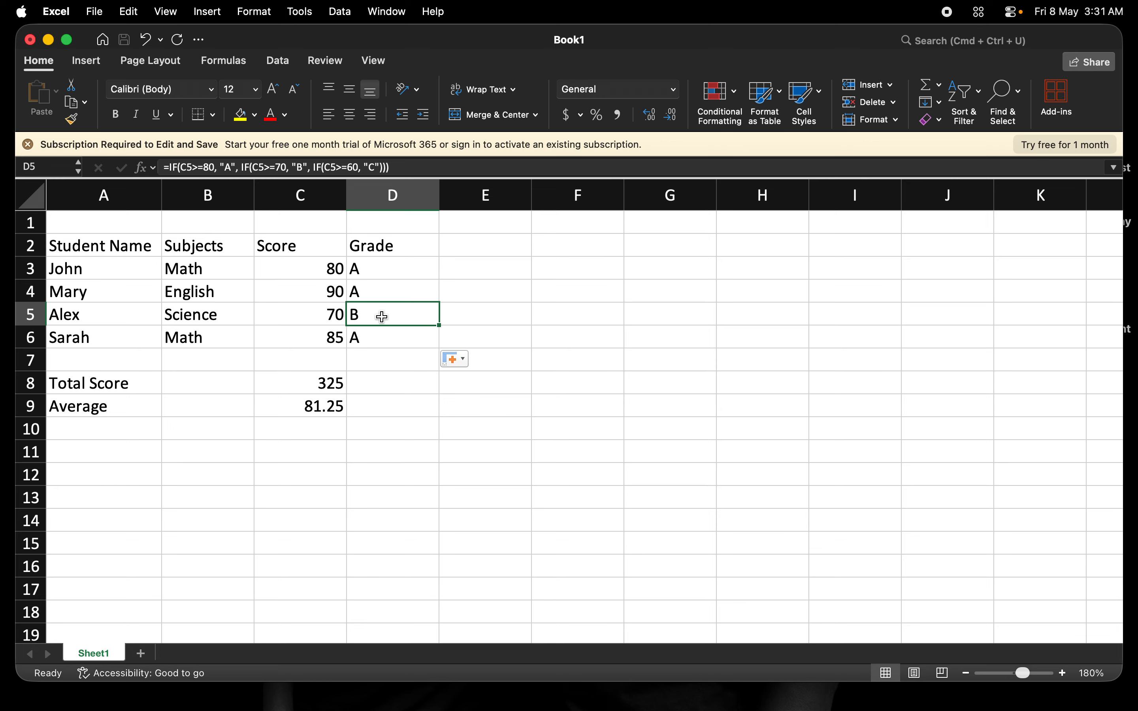
left_click(375, 340)
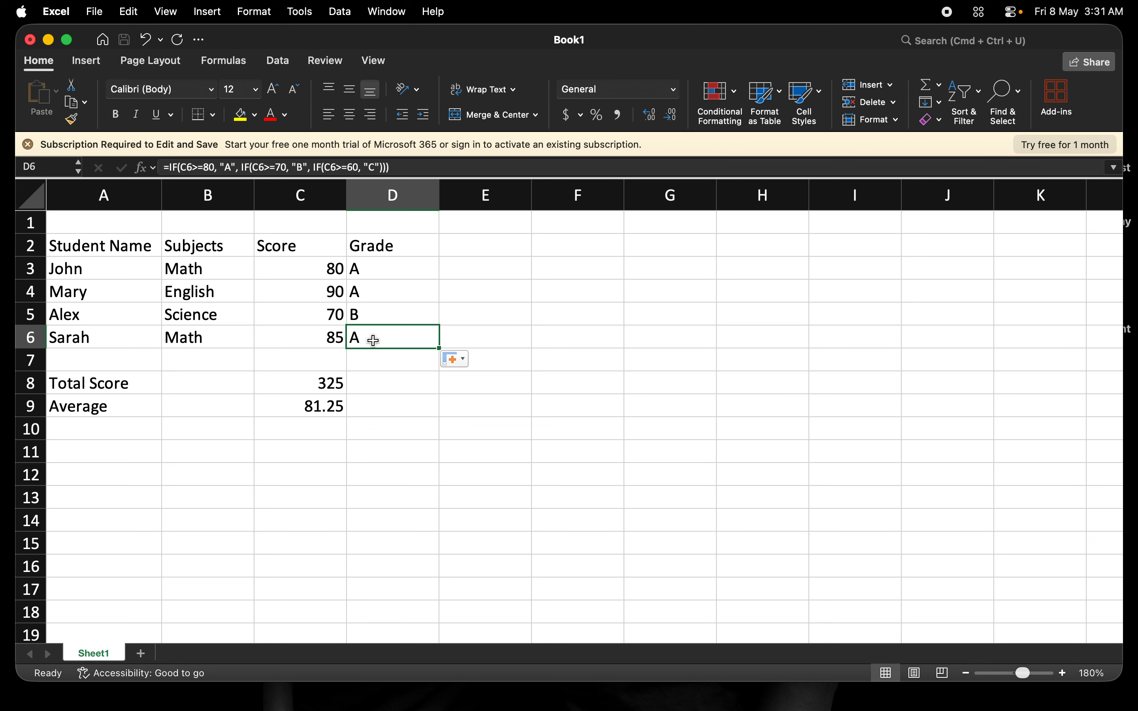
- Set the score in C5 to 69 to test the grade formula
left_click(337, 314)
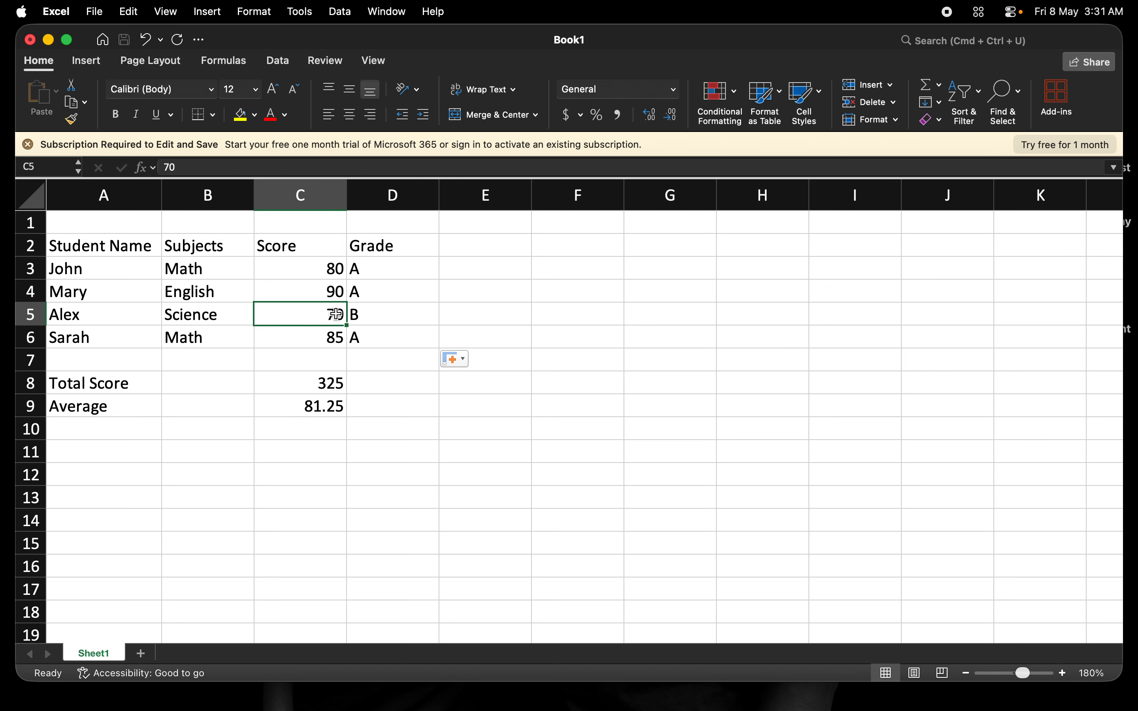
type("69")
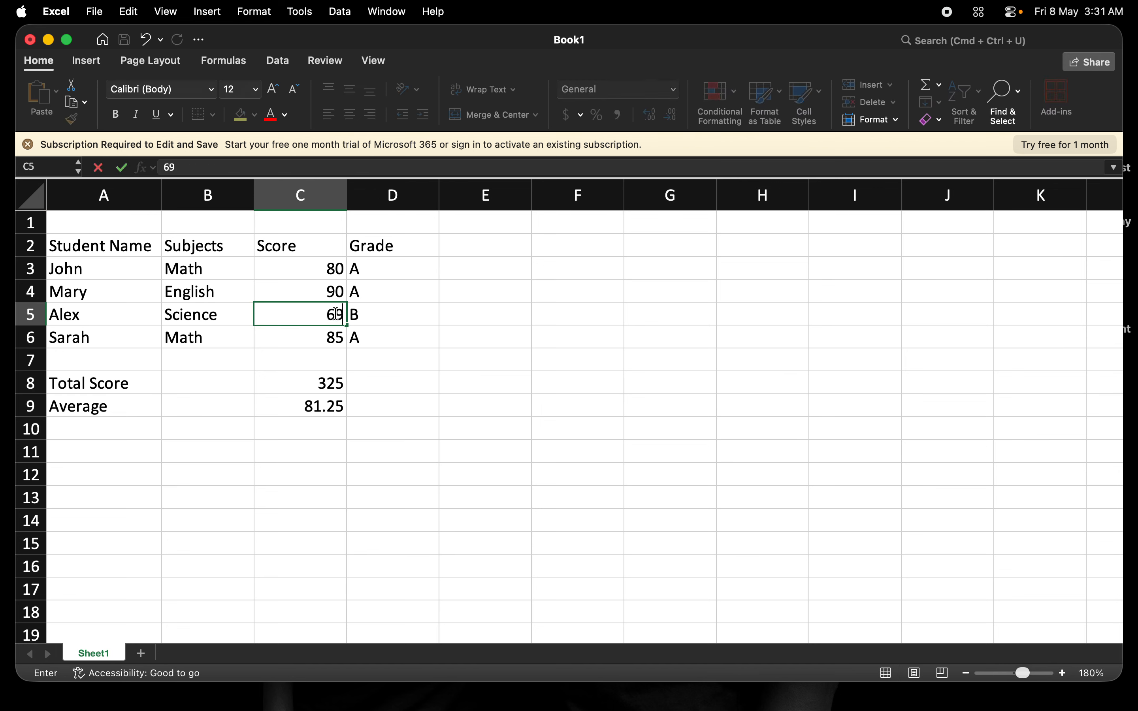
key("Tab")
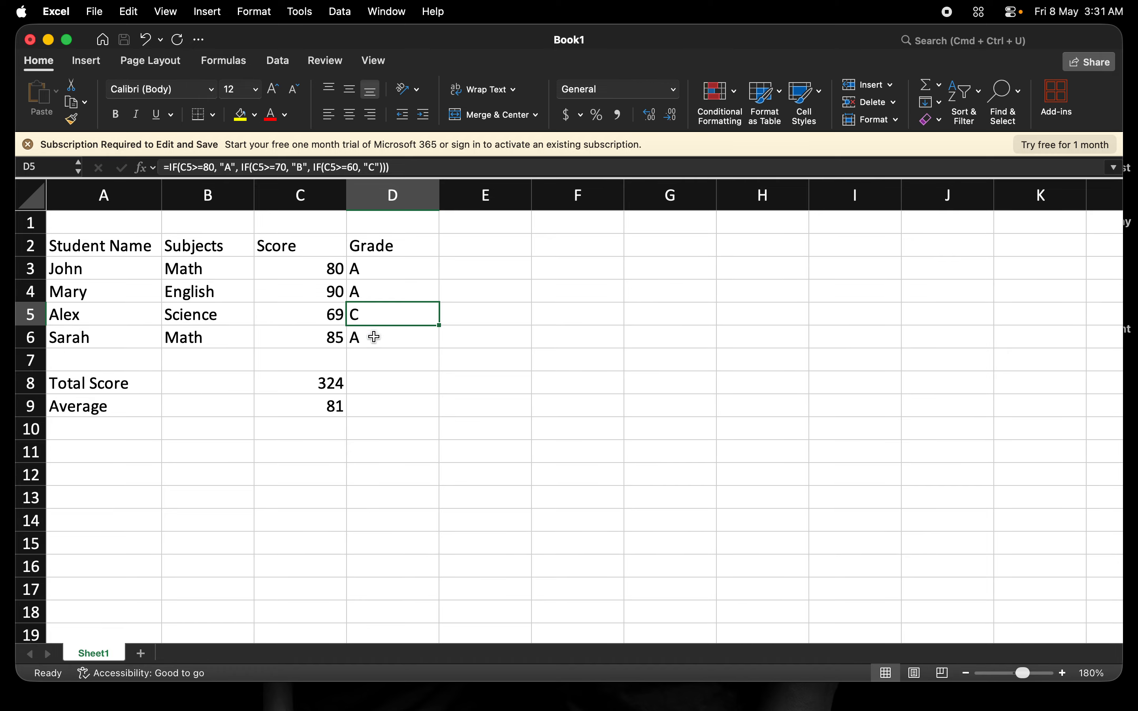
- Try a score of 50 in C5 as a test of the grade formula and undo that entry
left_click(331, 316)
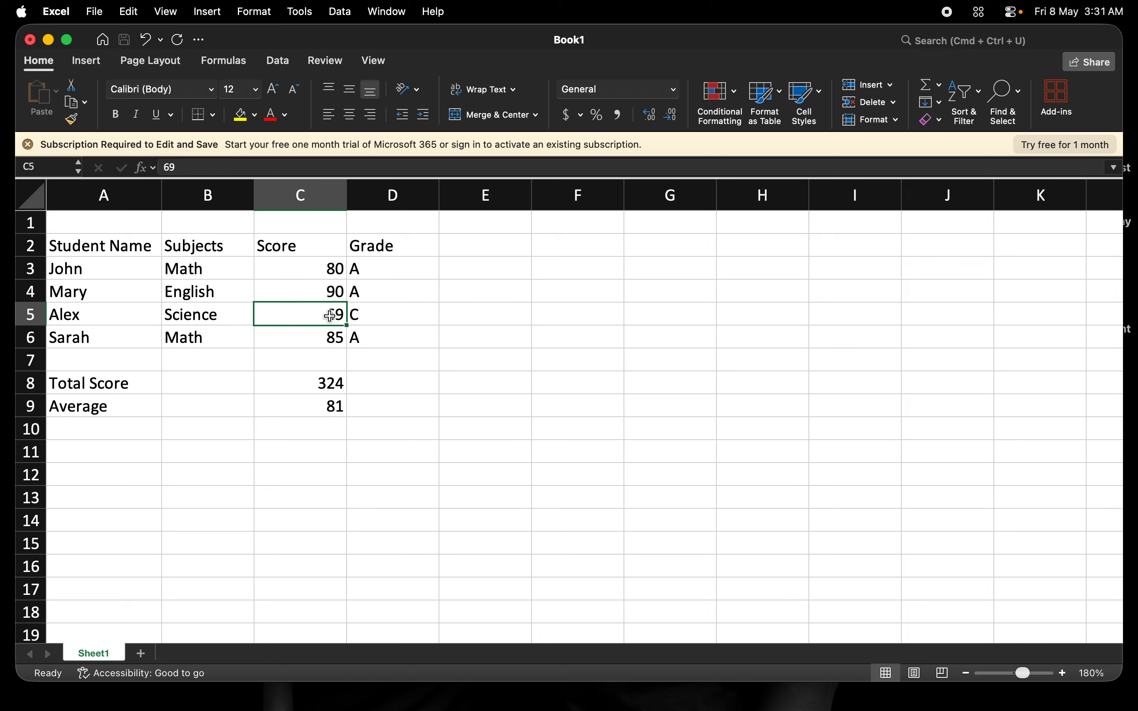
type("50")
key("Tab")
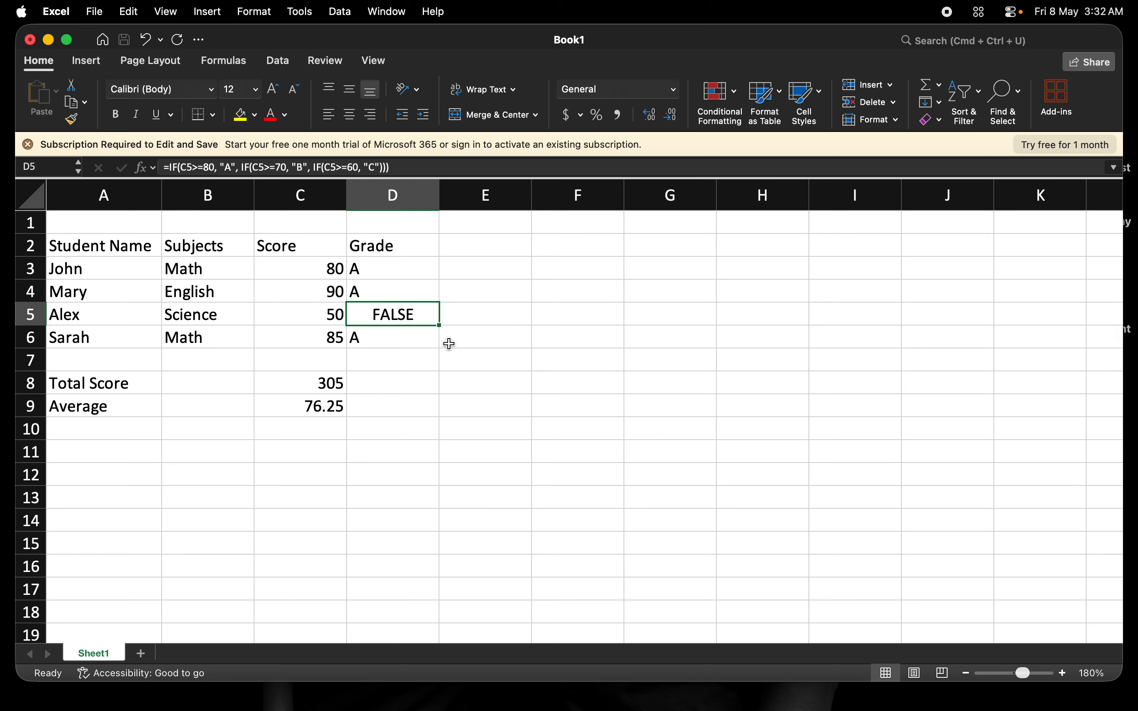
key("super+z")
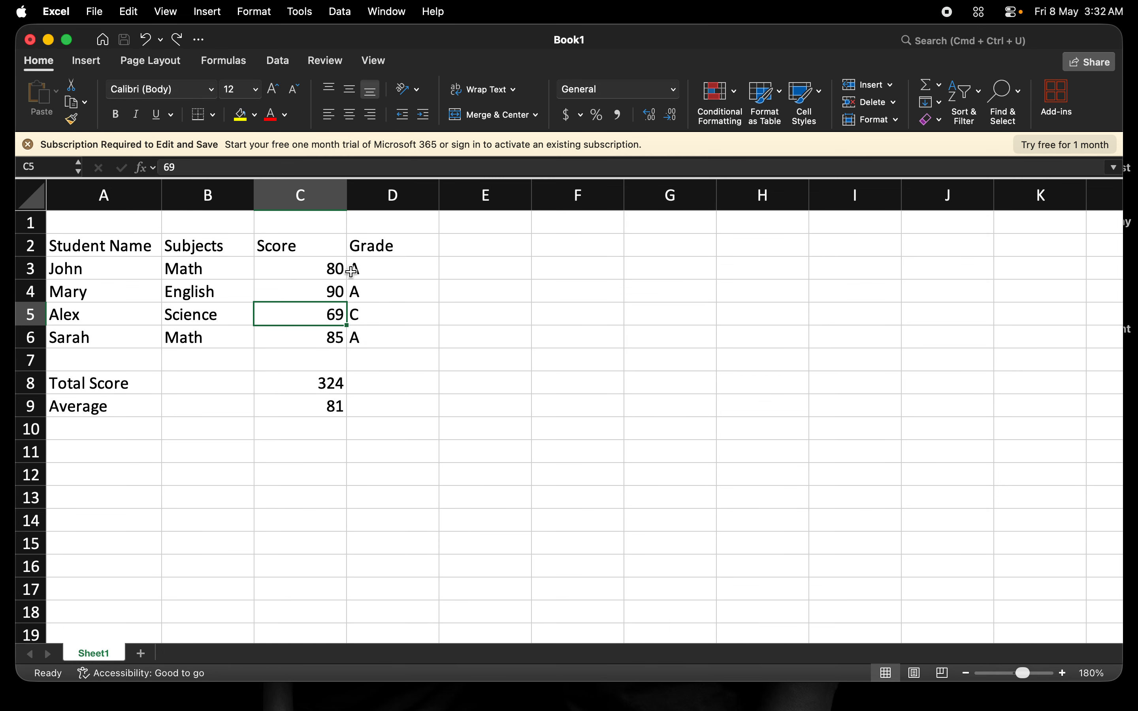
- Set the Science score in C5 back to 70
left_click(336, 269)
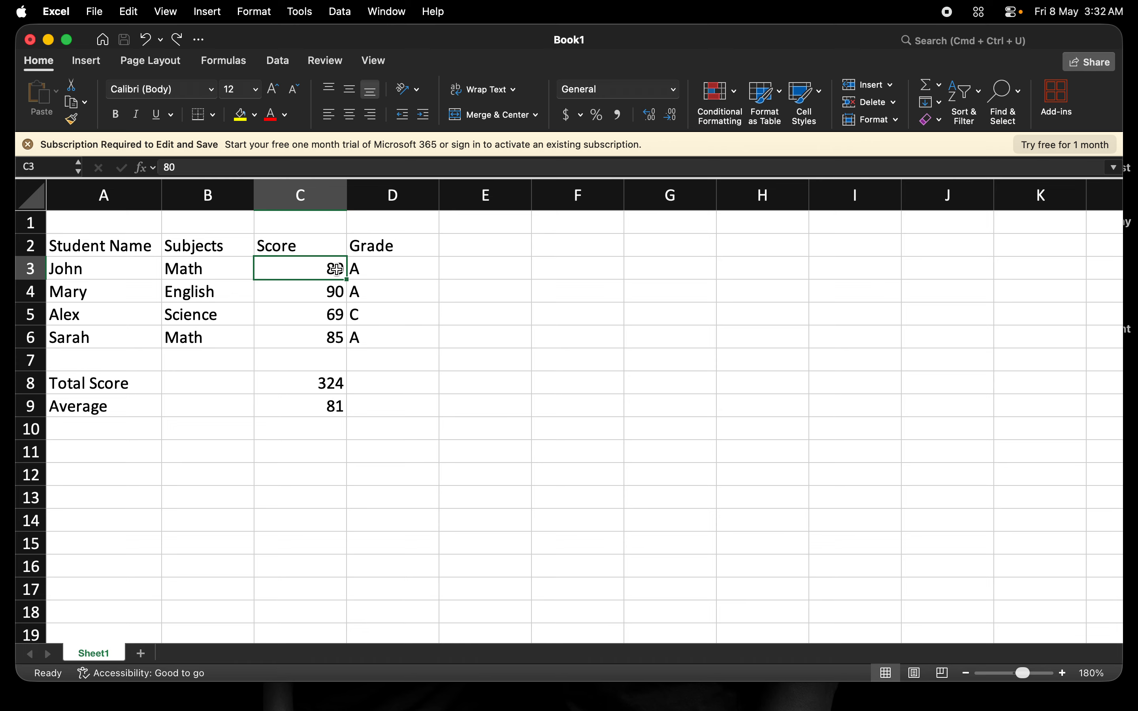
left_click(335, 314)
type("70")
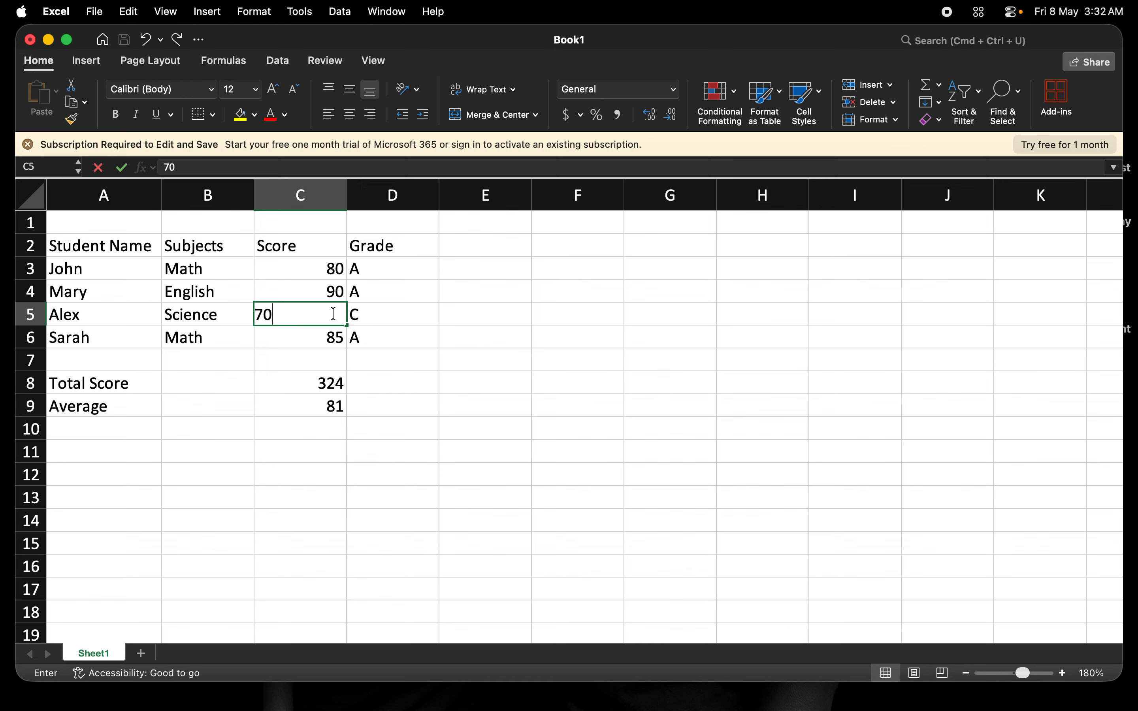
key("Tab")
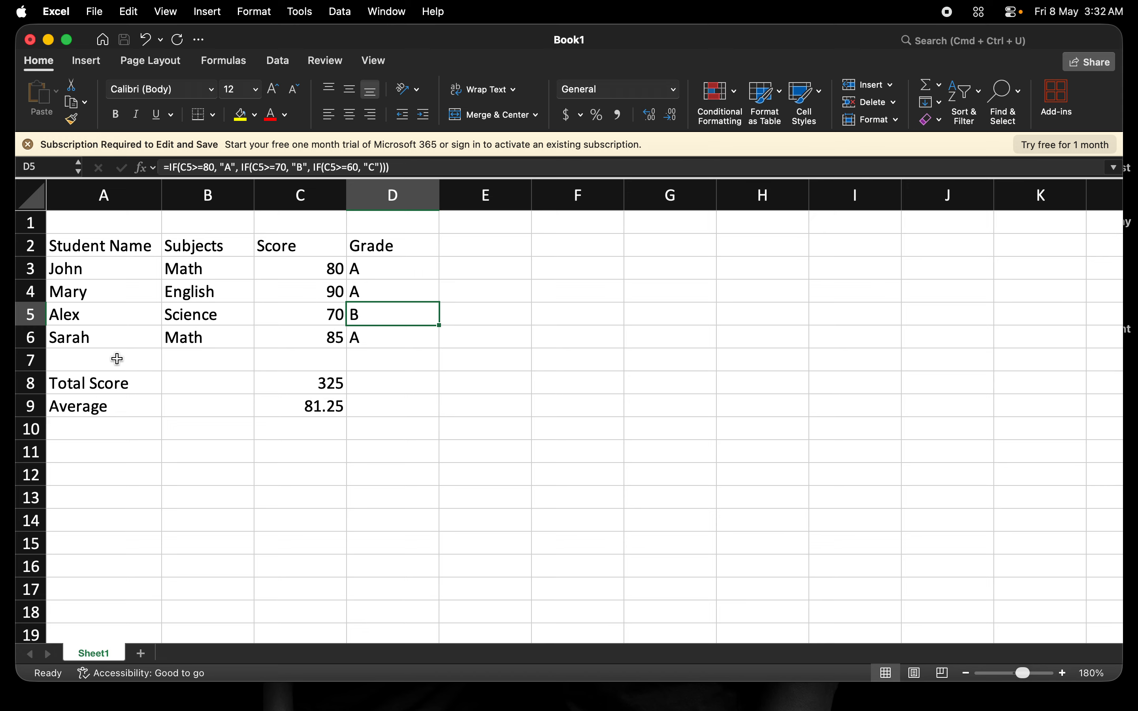
- Insert an empty row above row 6, directly before the last student's record
left_click(38, 336)
right_click(37, 336)
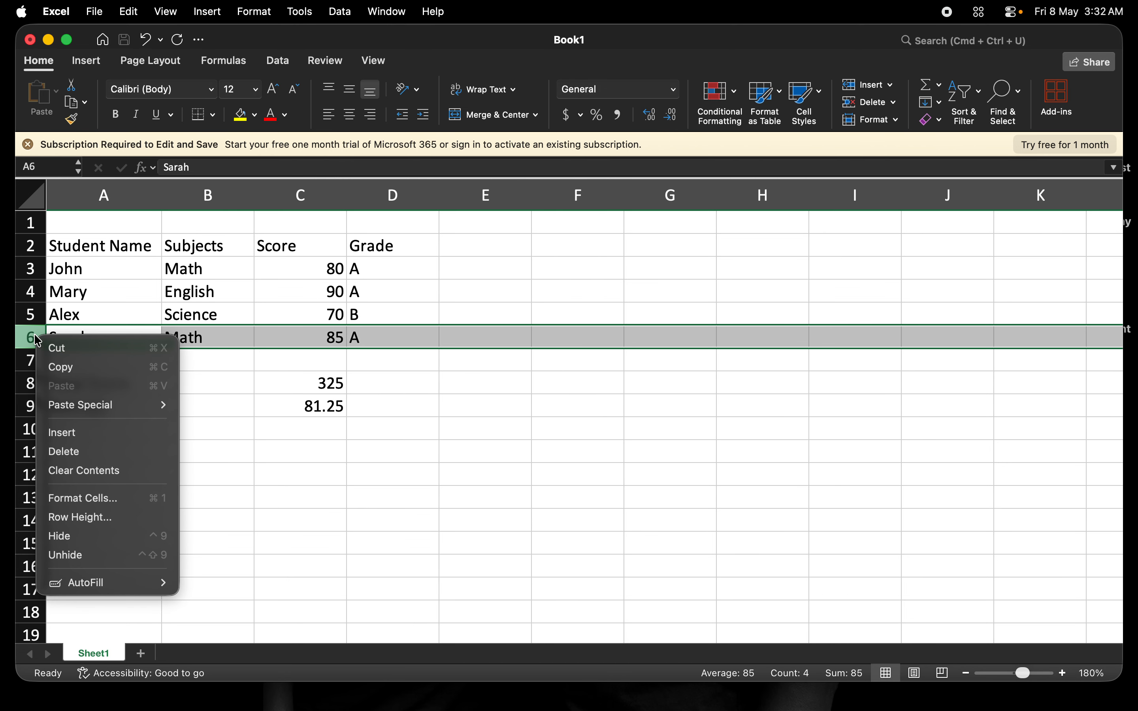
left_click(88, 433)
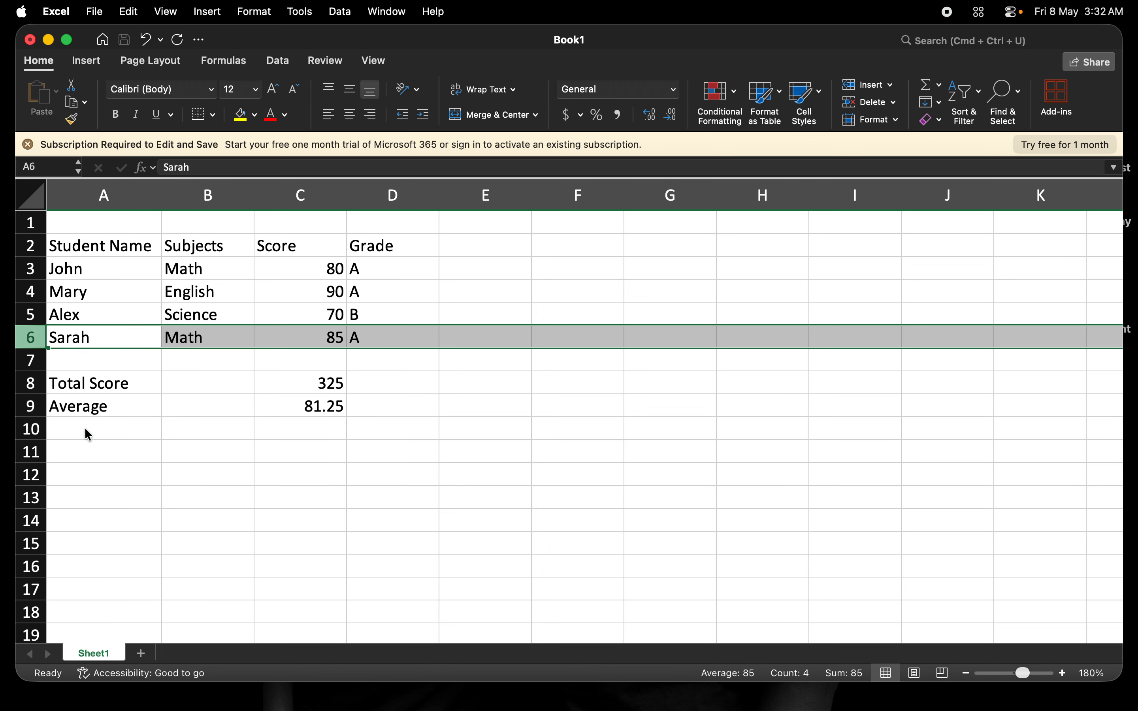
- Fill in the new record in row 6 with the student's name, the subject Biology and a score of 60
left_click(114, 336)
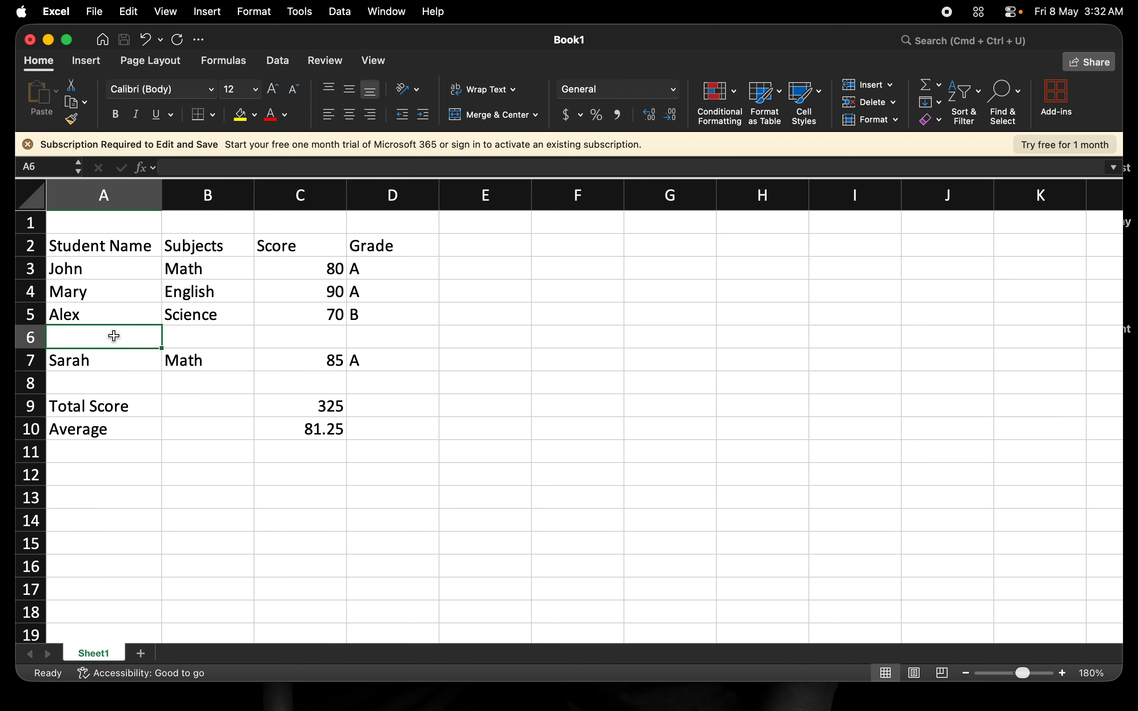
type("Thomas")
key("Tab")
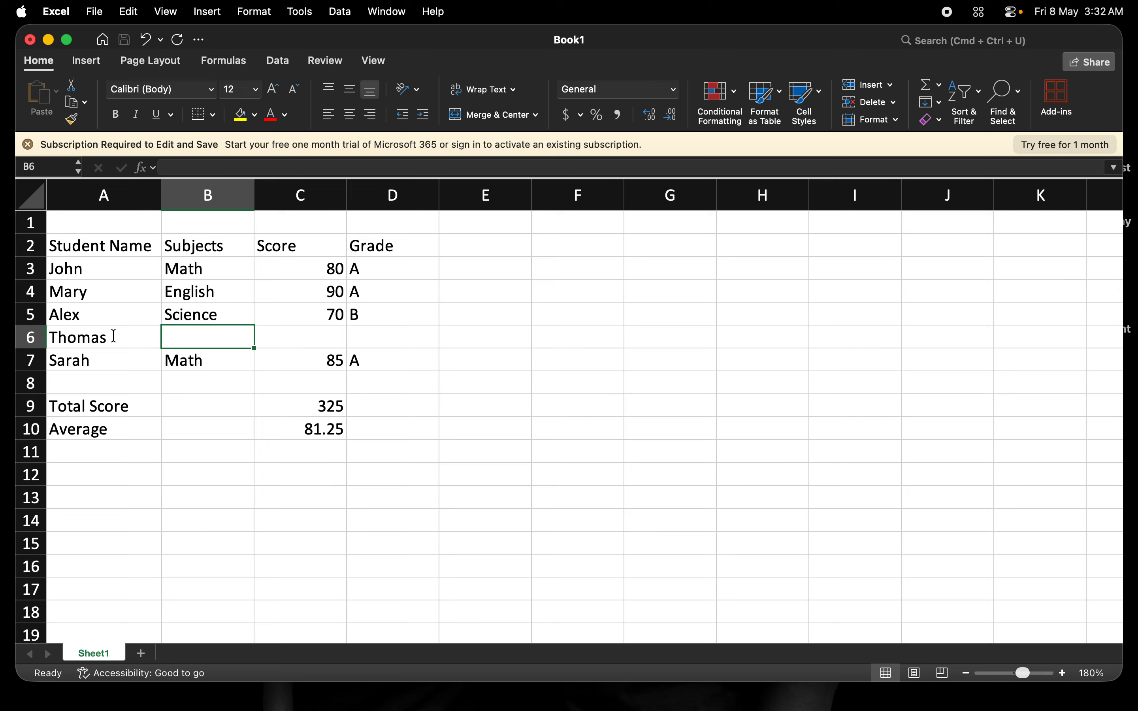
type("Biolgy")
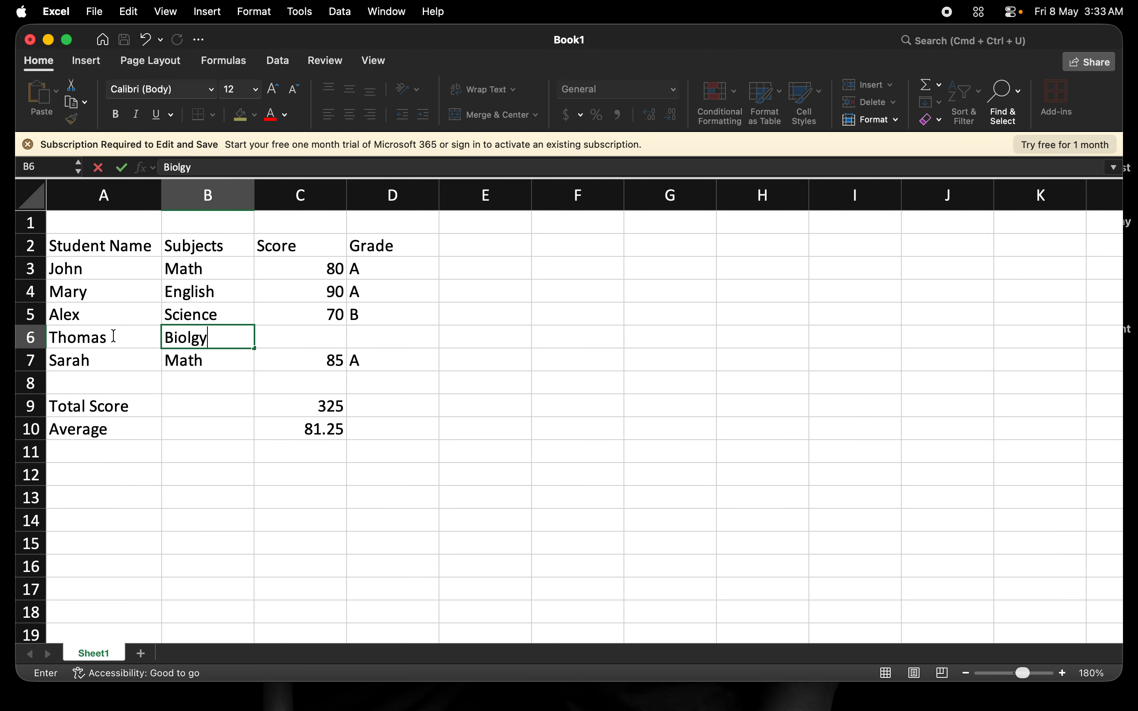
key("BackSpace")
key("BackSpace")
type("ogy")
key("Tab")
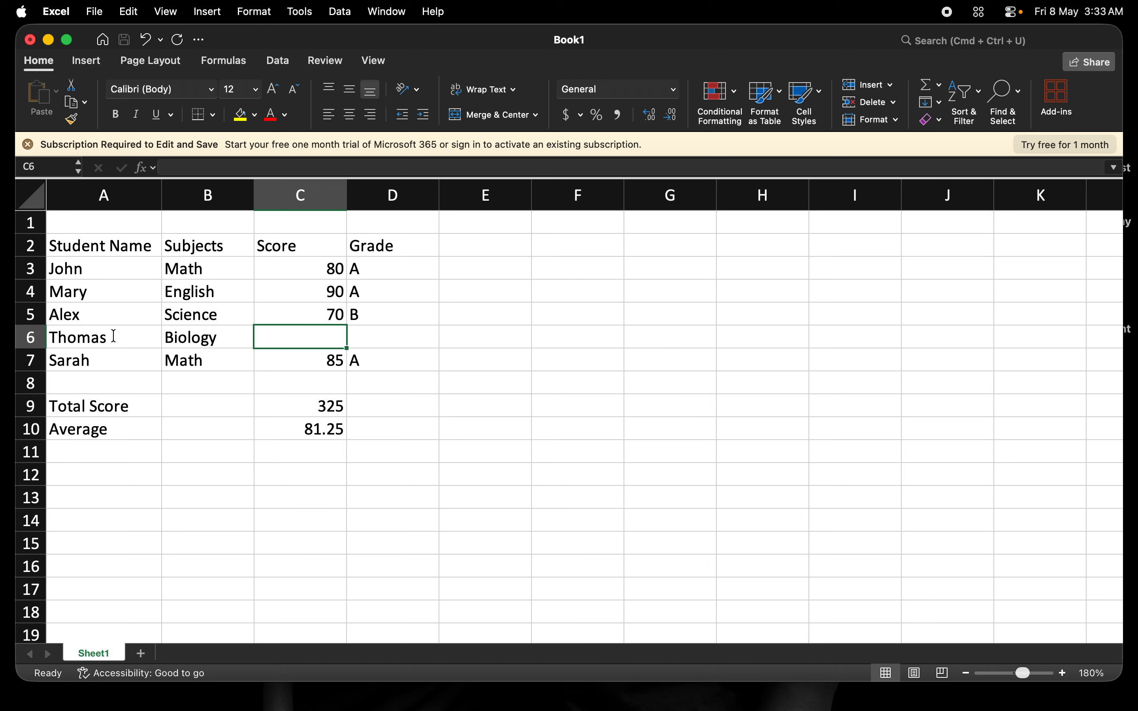
type("60")
key("Tab")
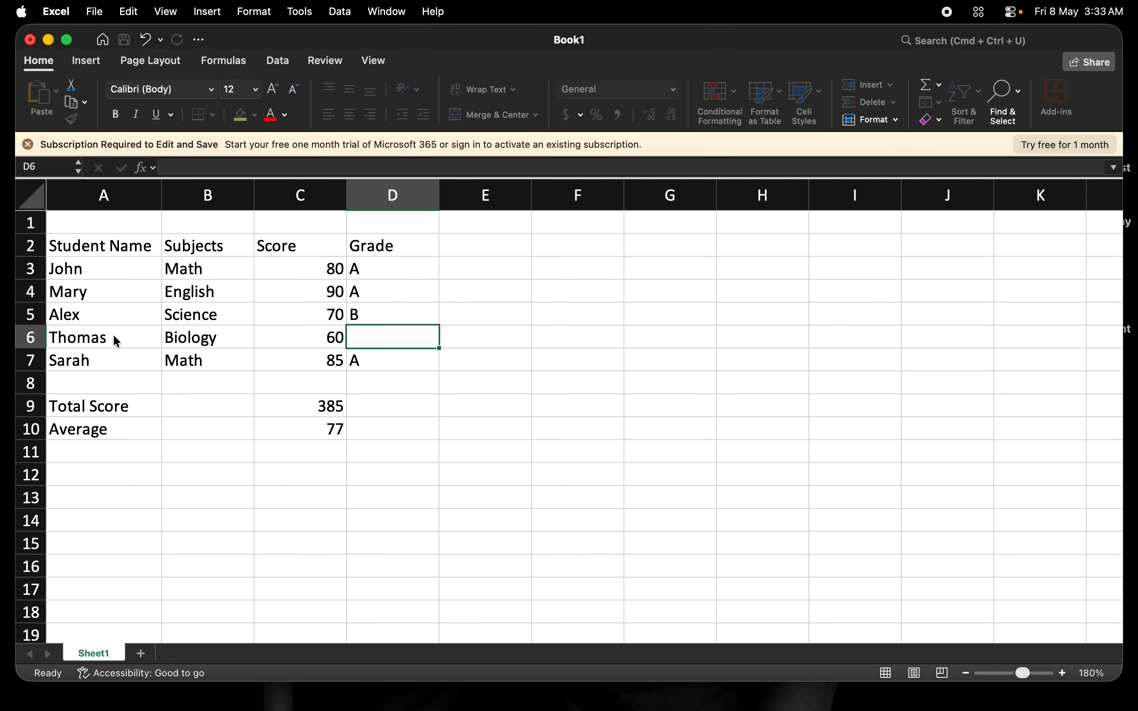
- Copy the grade formula from D5 down into D6 for the new student
left_click(369, 313)
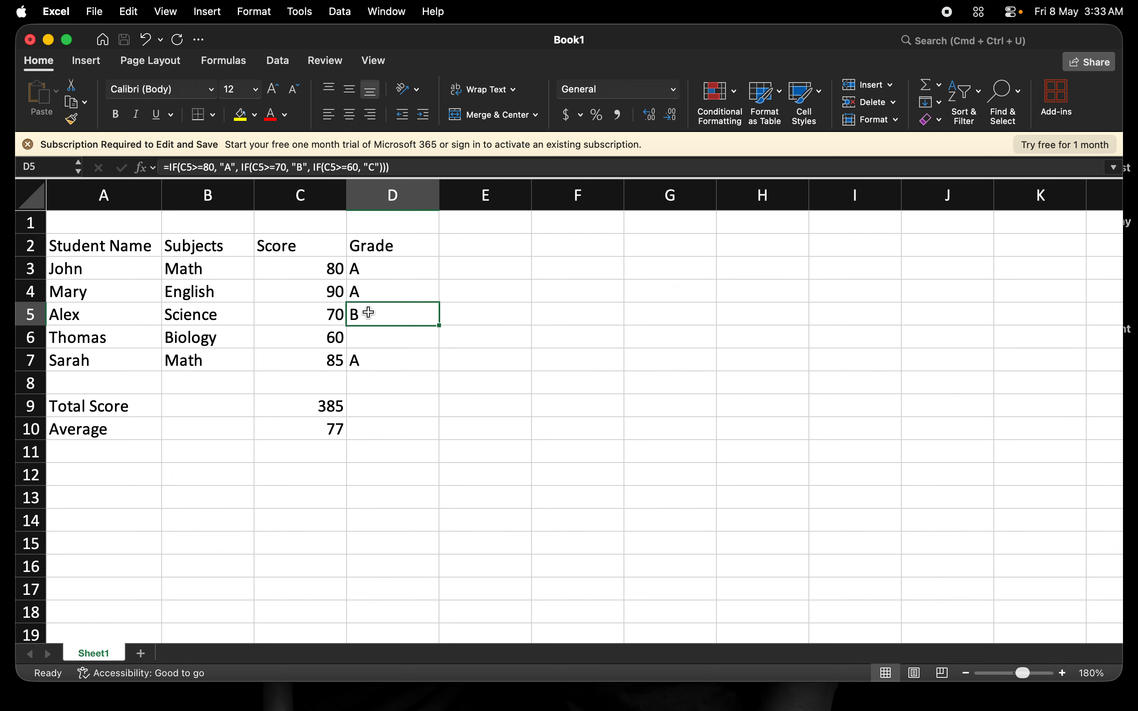
left_click_drag(438, 325, 438, 346)
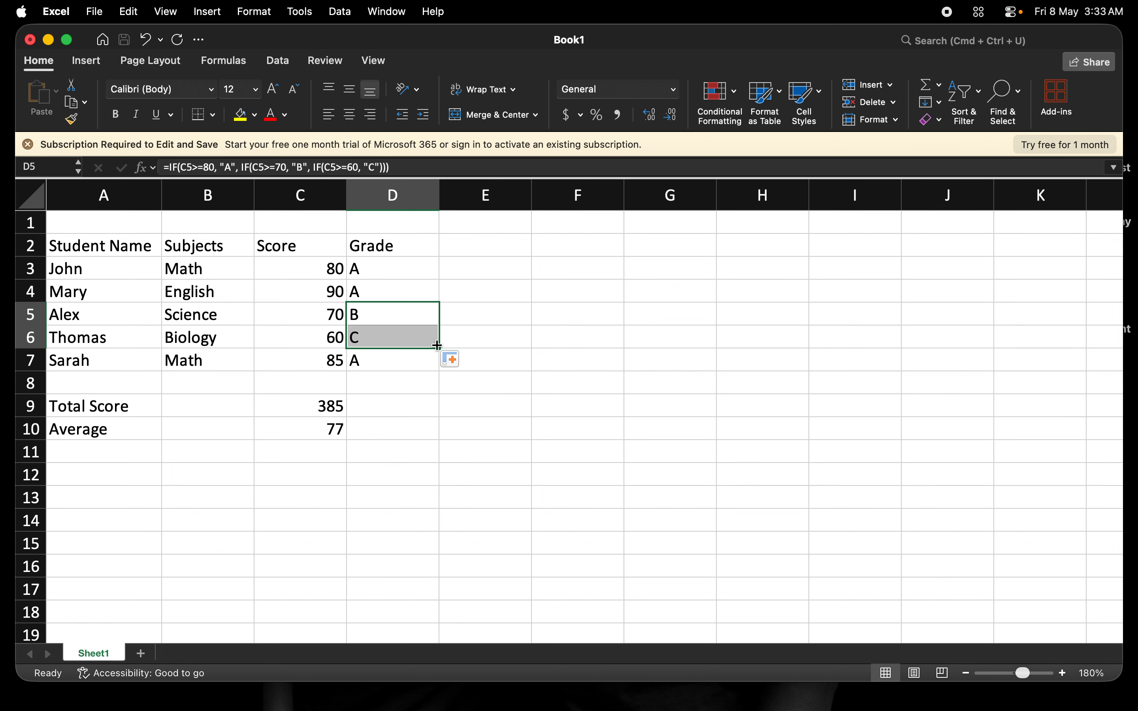
left_click(406, 291)
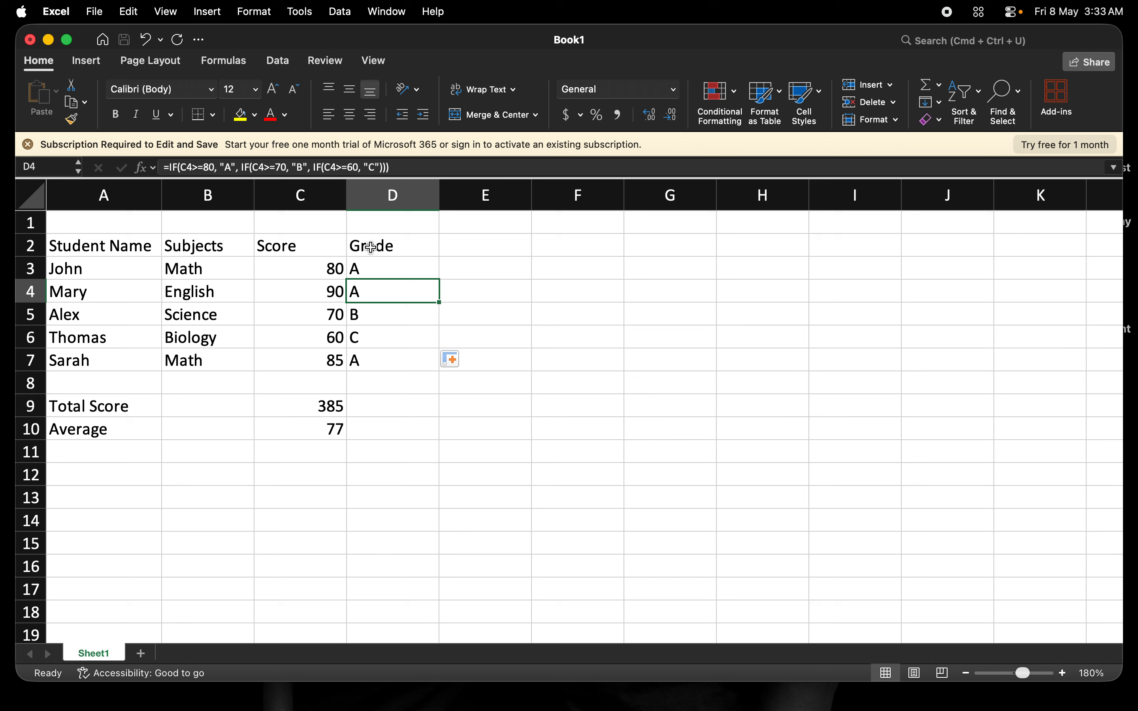
- Center the contents of columns A through D horizontally
left_click(392, 196)
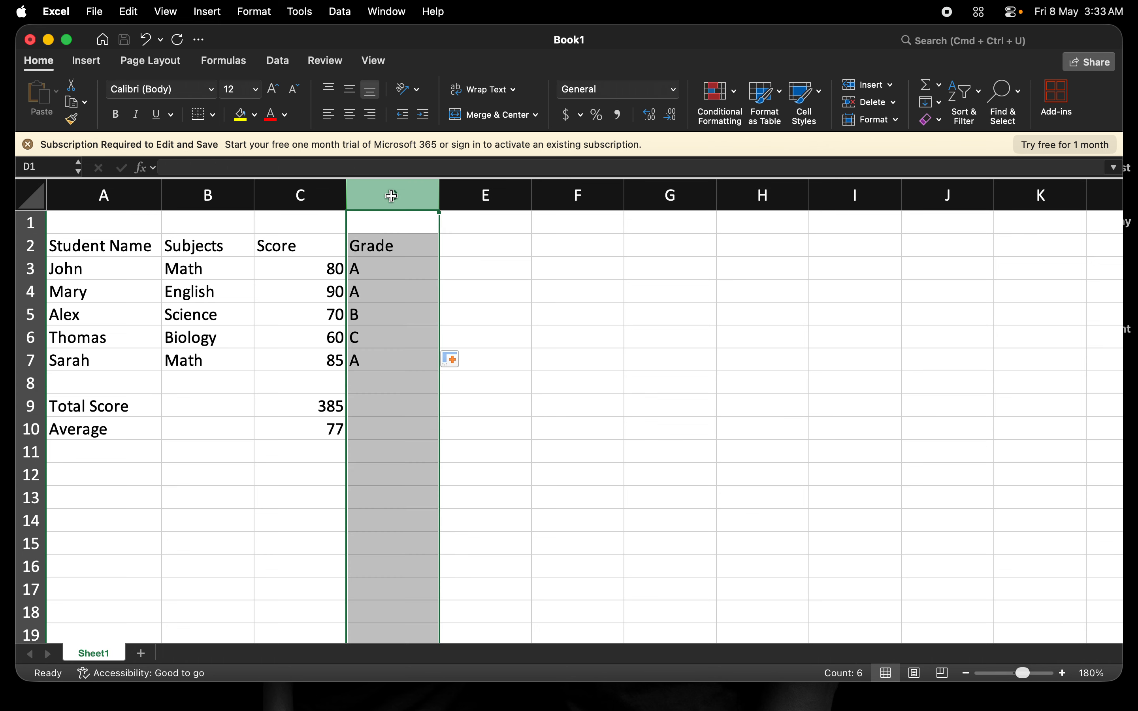
left_click(351, 116)
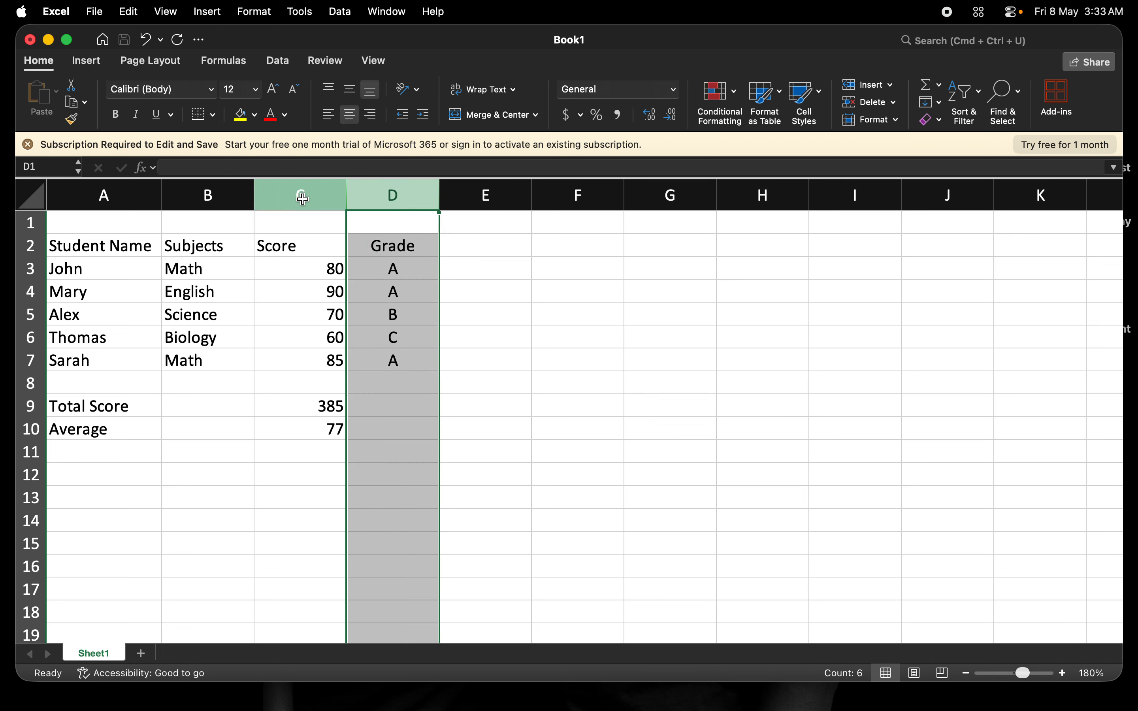
left_click(303, 199)
left_click(350, 115)
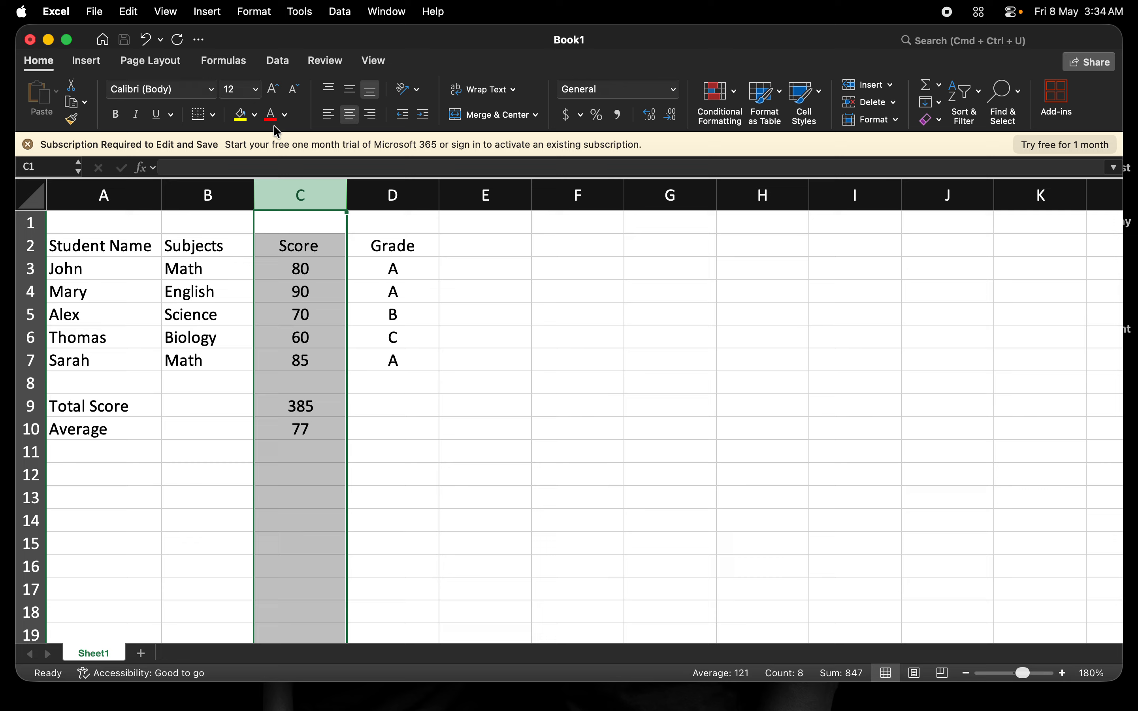
left_click(173, 196)
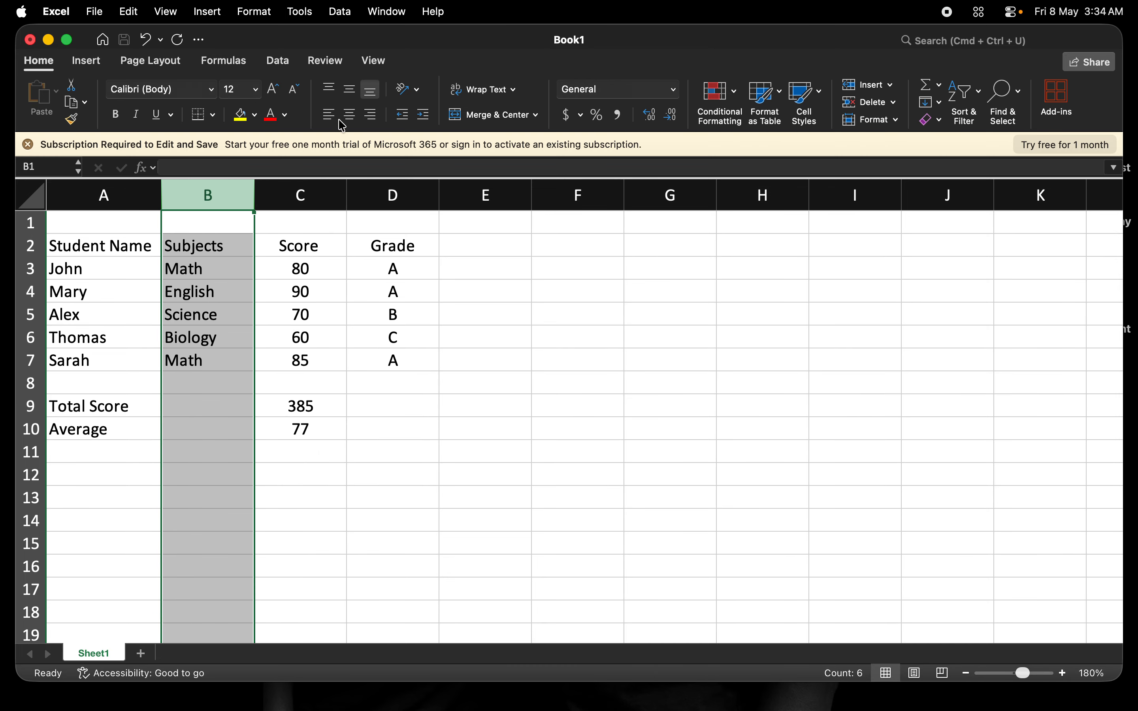
left_click(350, 116)
left_click(113, 195)
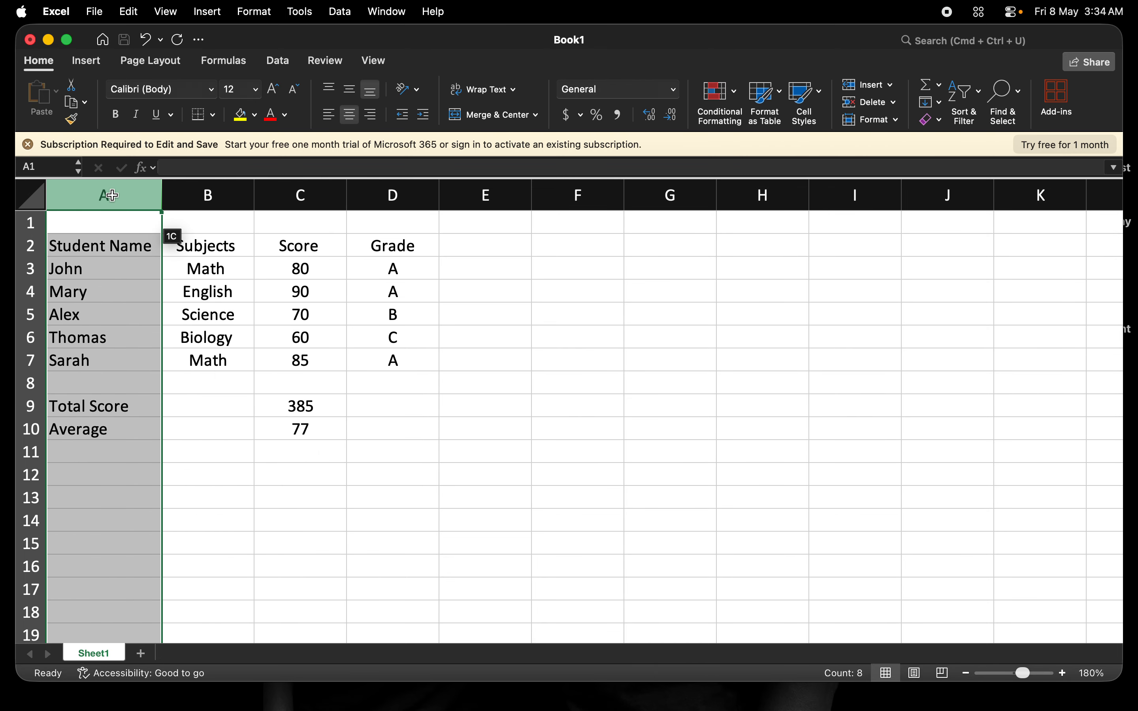
left_click(351, 115)
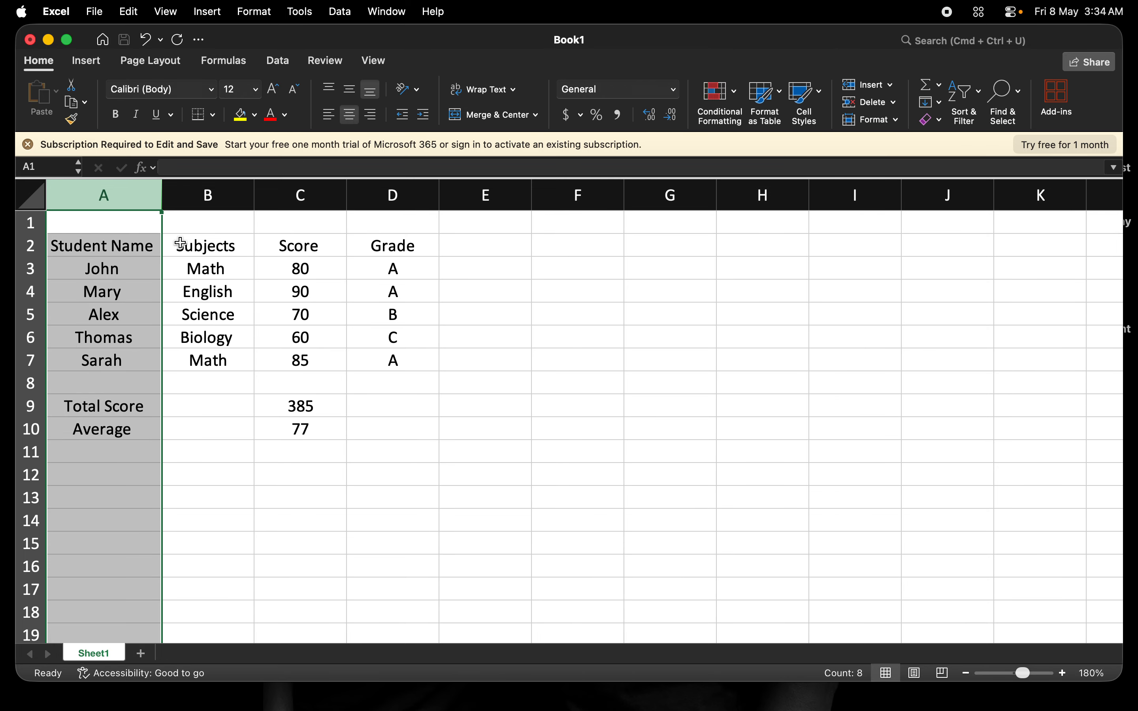
- Give the header cells A2:D2 a blue fill and white text
left_click(31, 245)
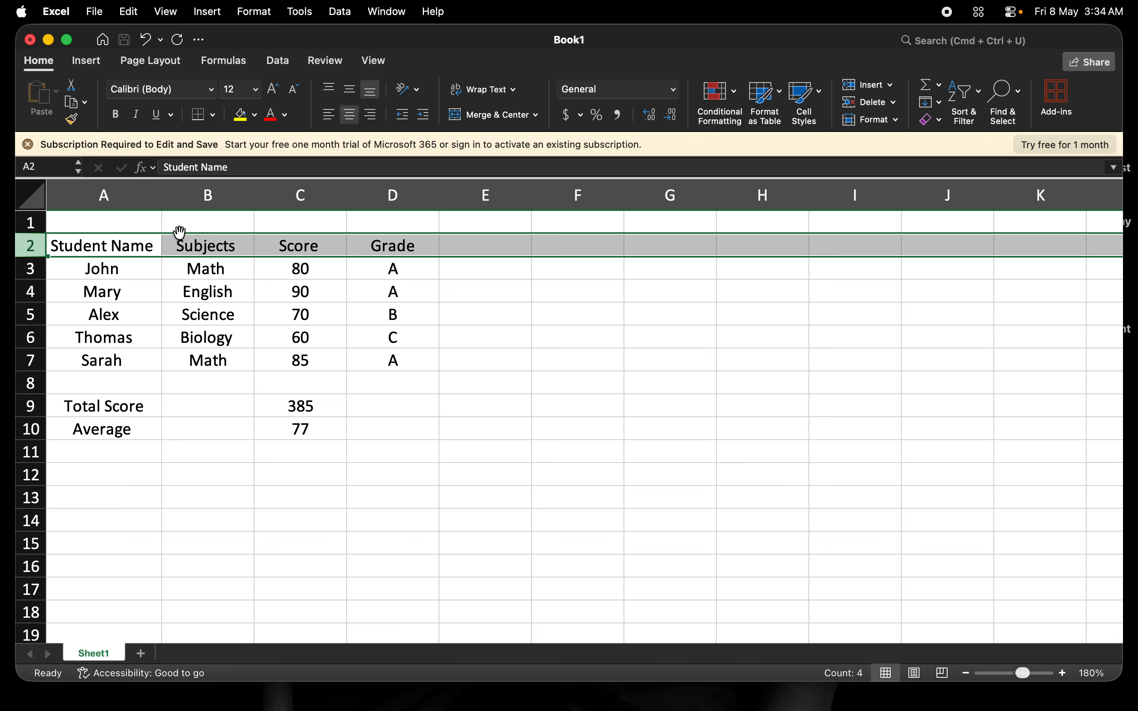
left_click(121, 245)
left_click_drag(121, 245, 395, 245)
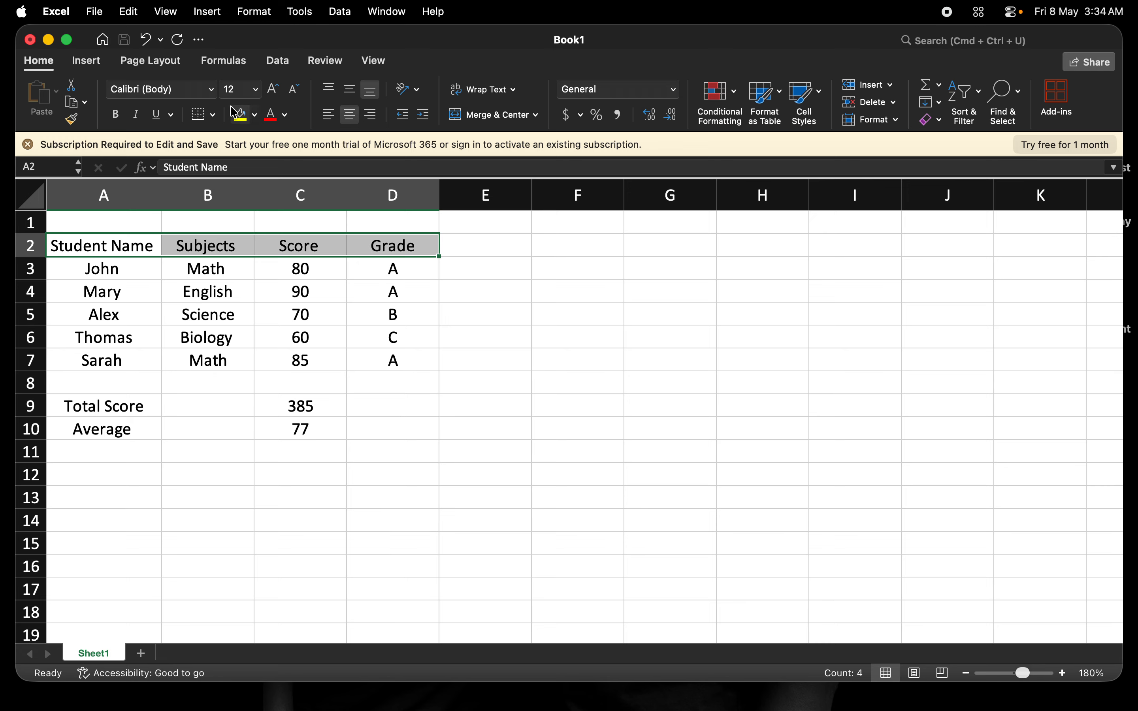
left_click(286, 115)
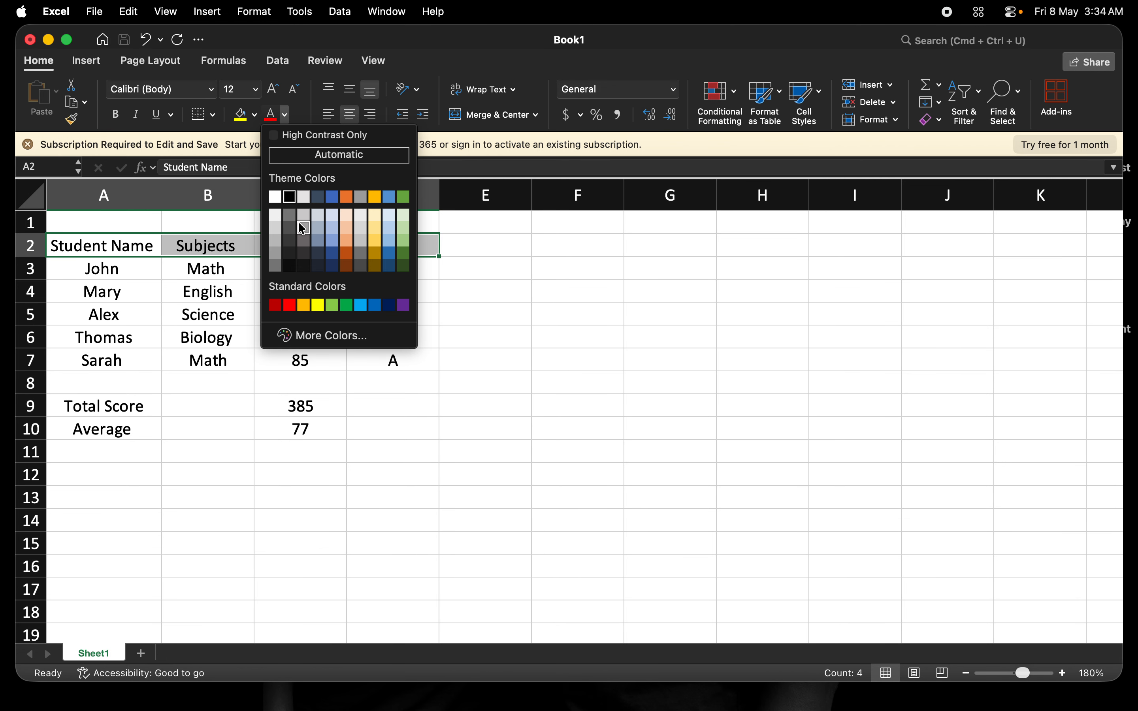
left_click(290, 198)
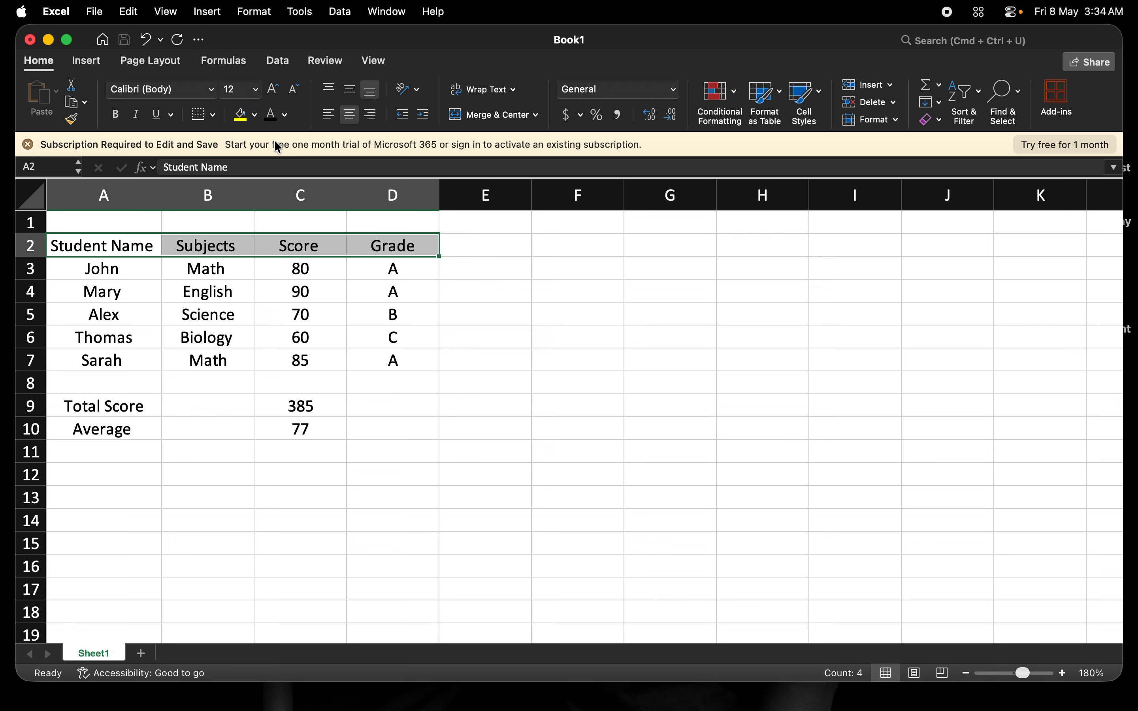
left_click(255, 114)
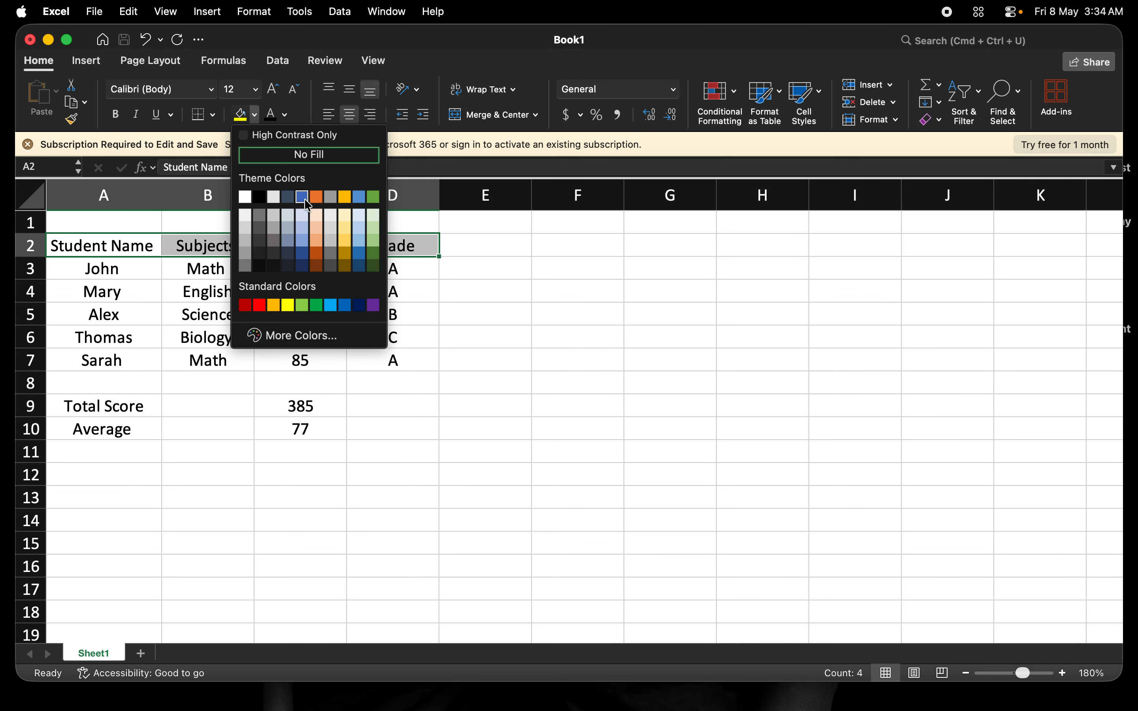
left_click(302, 197)
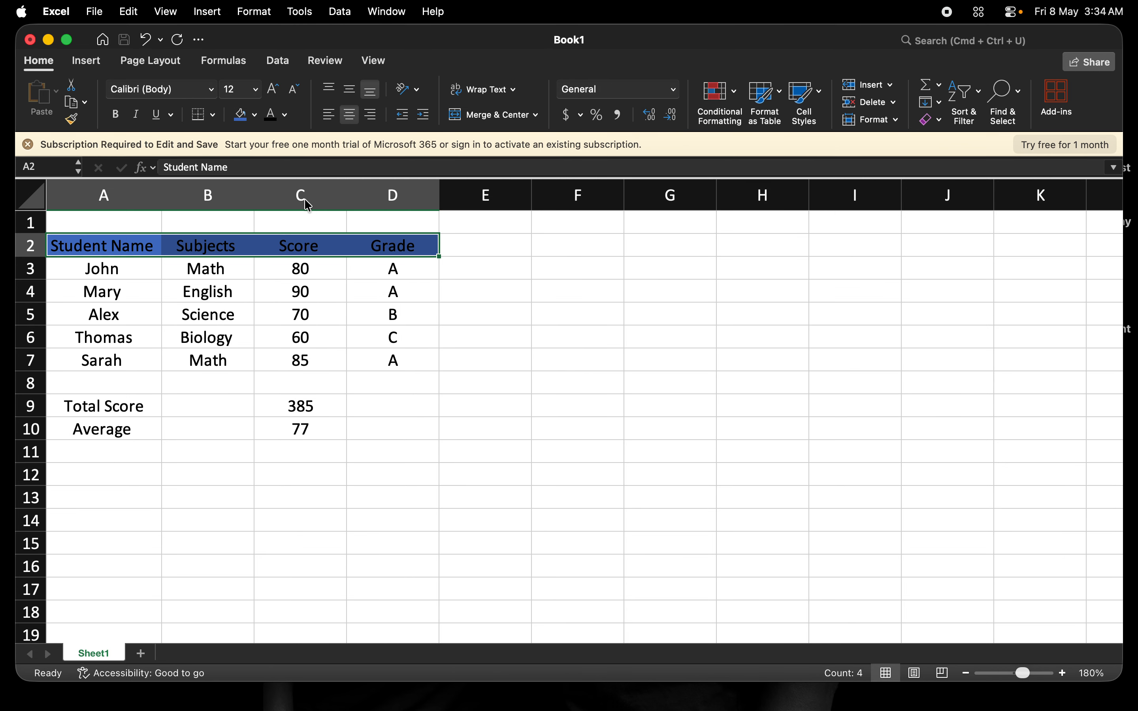
left_click(286, 122)
left_click(277, 204)
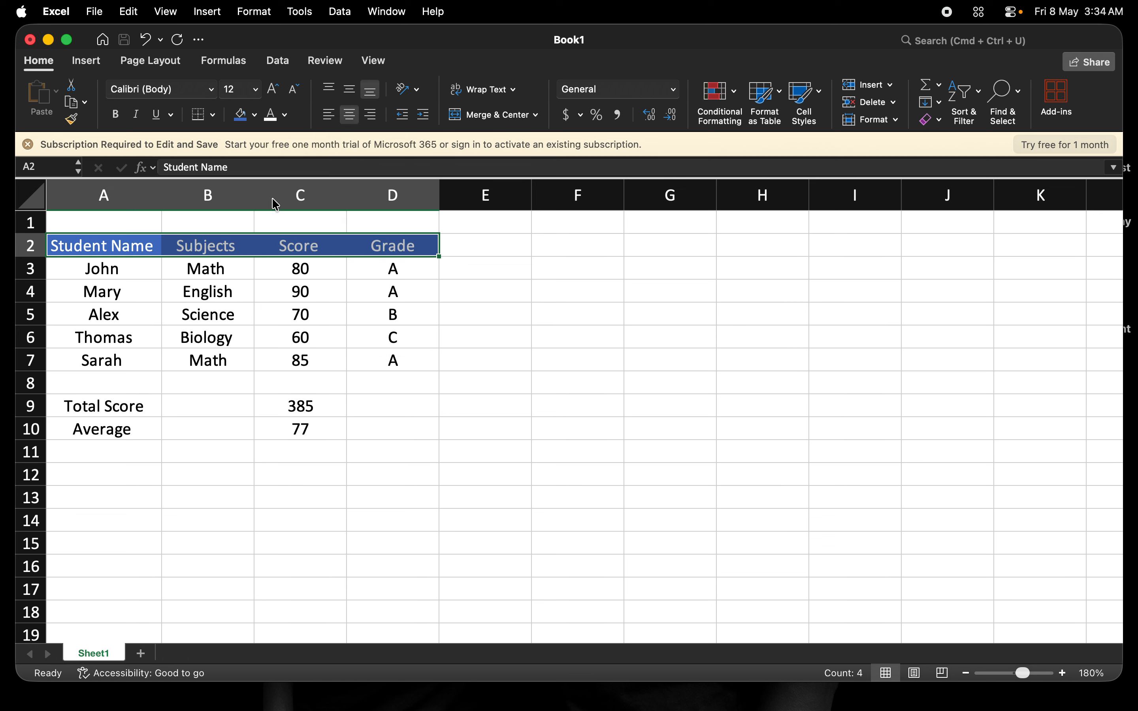
left_click(108, 267)
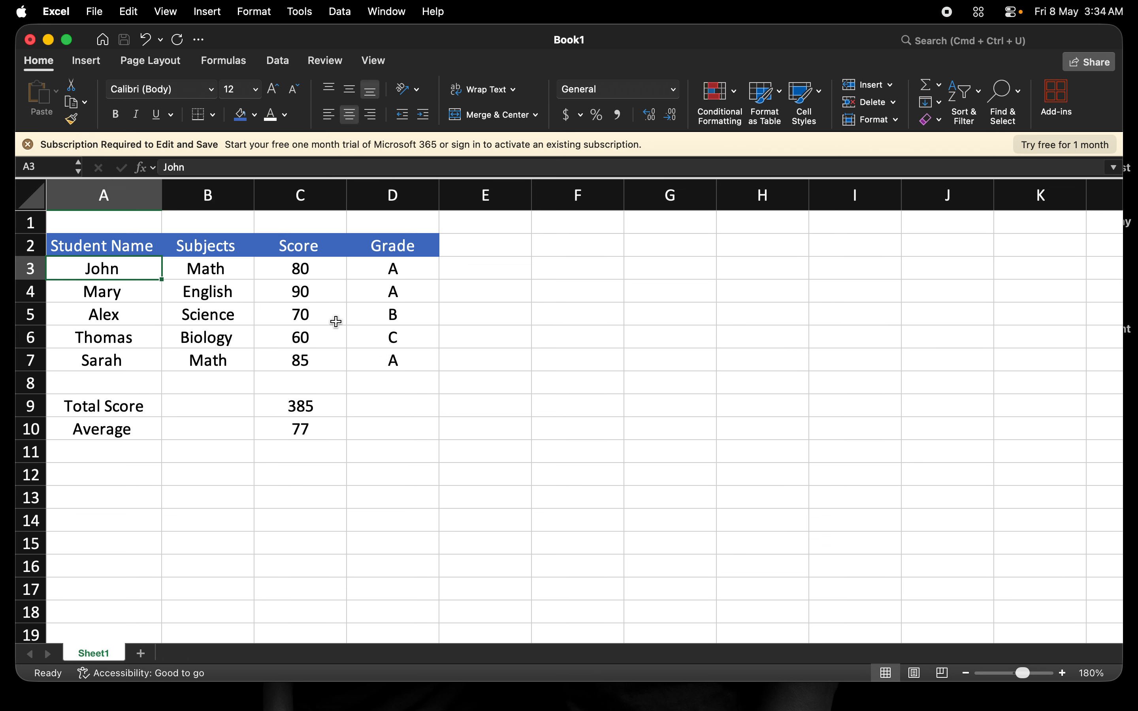
- Apply all borders to the student table in A2:D7
left_click(118, 246)
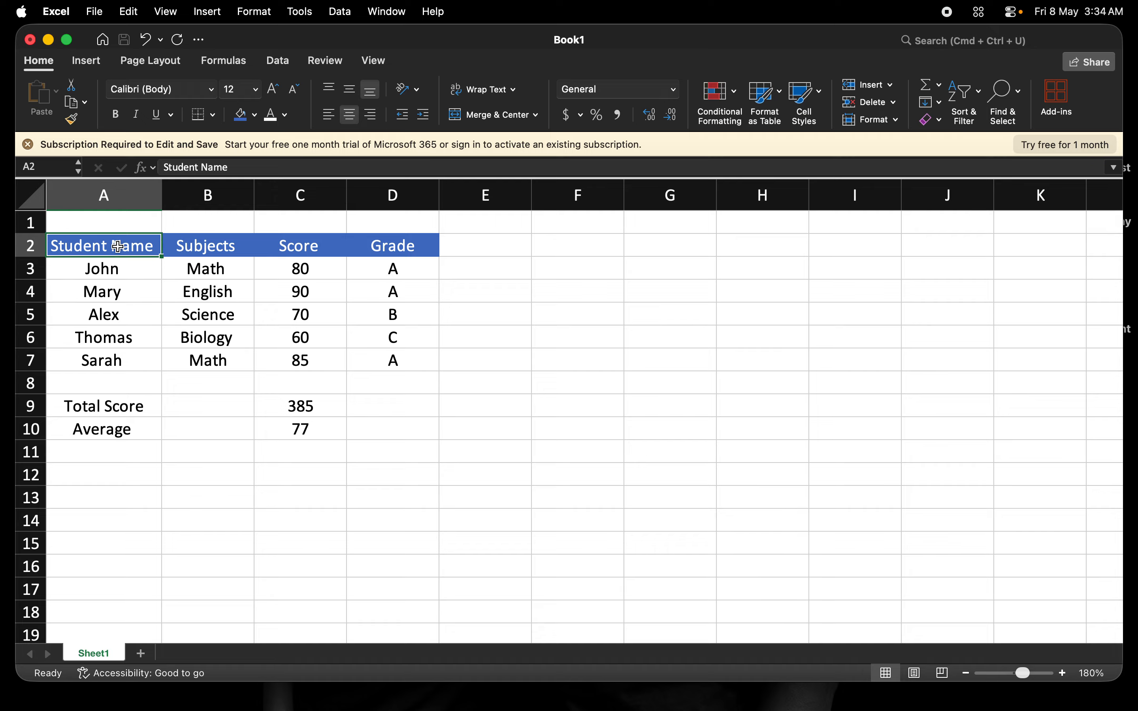
key("shift+Down")
key("shift+Right")
key("shift+Right")
key("shift+Right")
key("shift+Down")
key("shift+Down")
key("shift+Down")
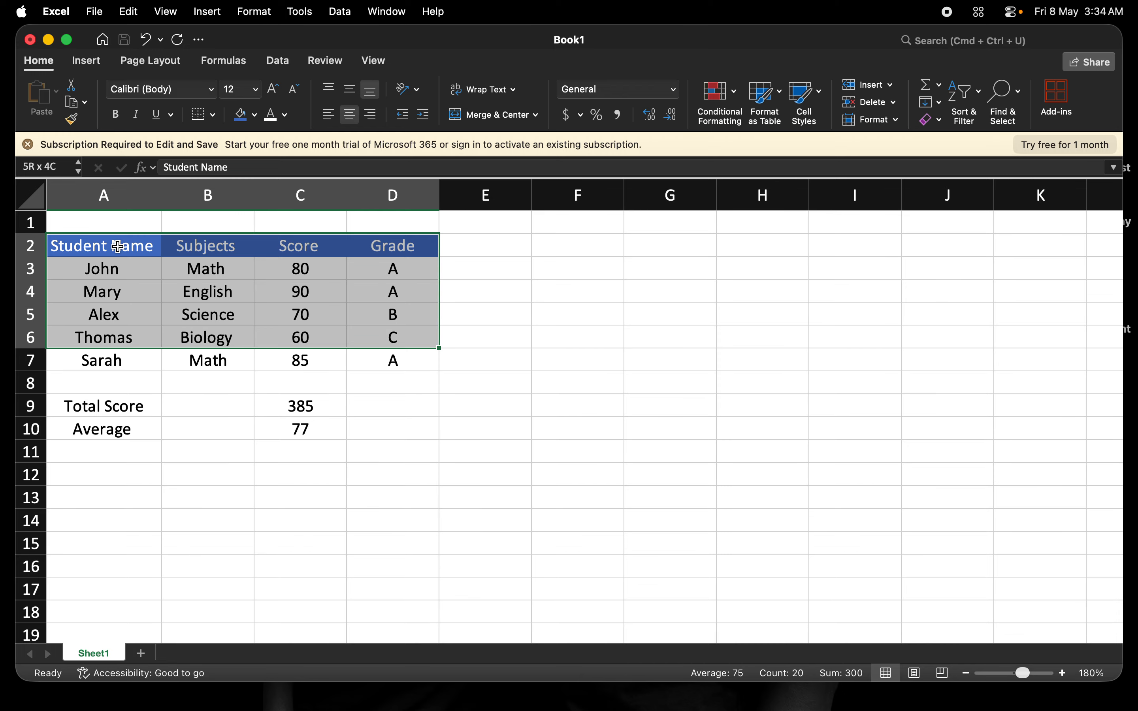
key("shift+Down")
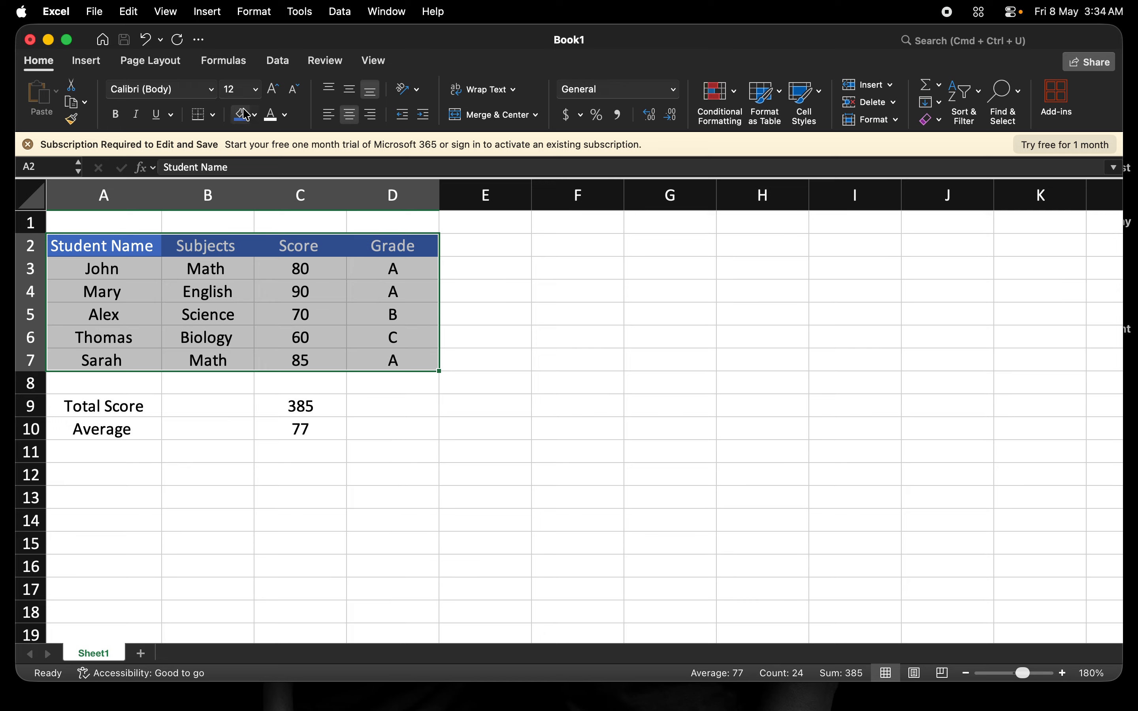
left_click(213, 115)
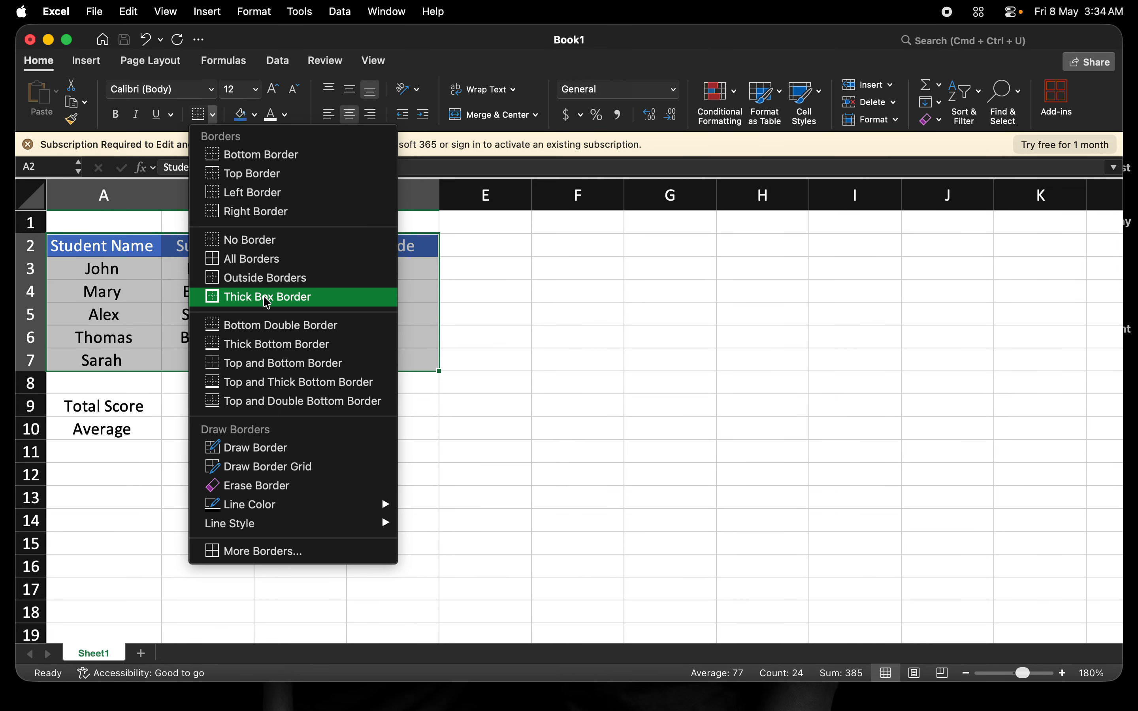
left_click(260, 263)
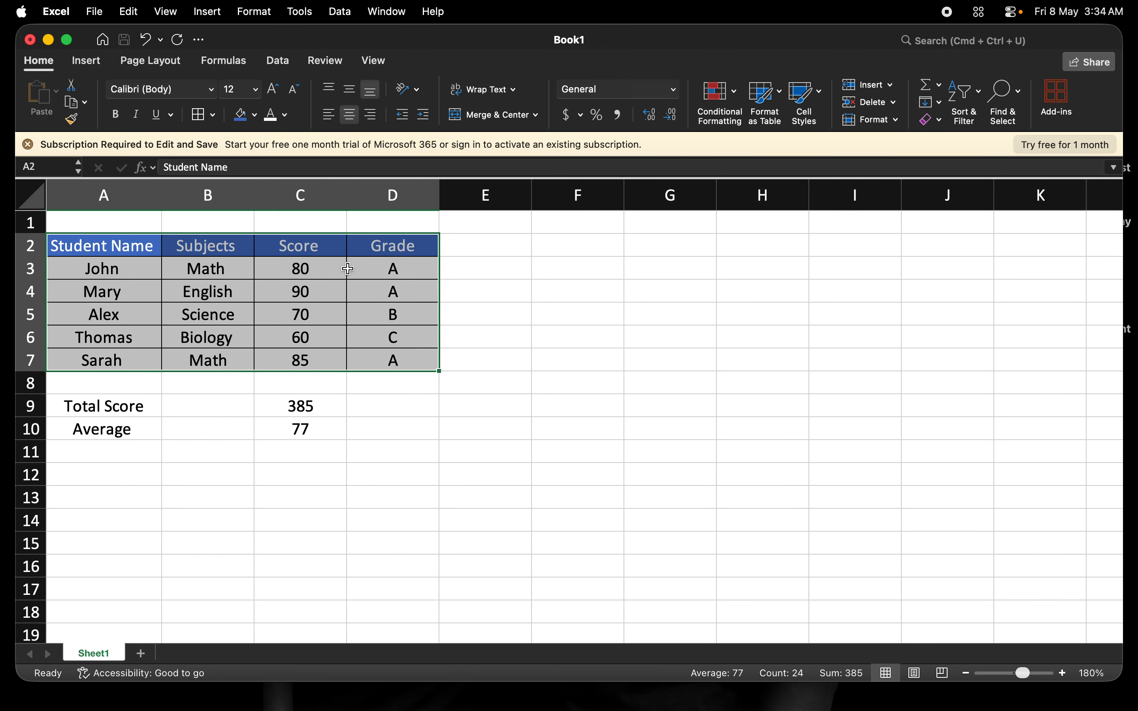
left_click(469, 247)
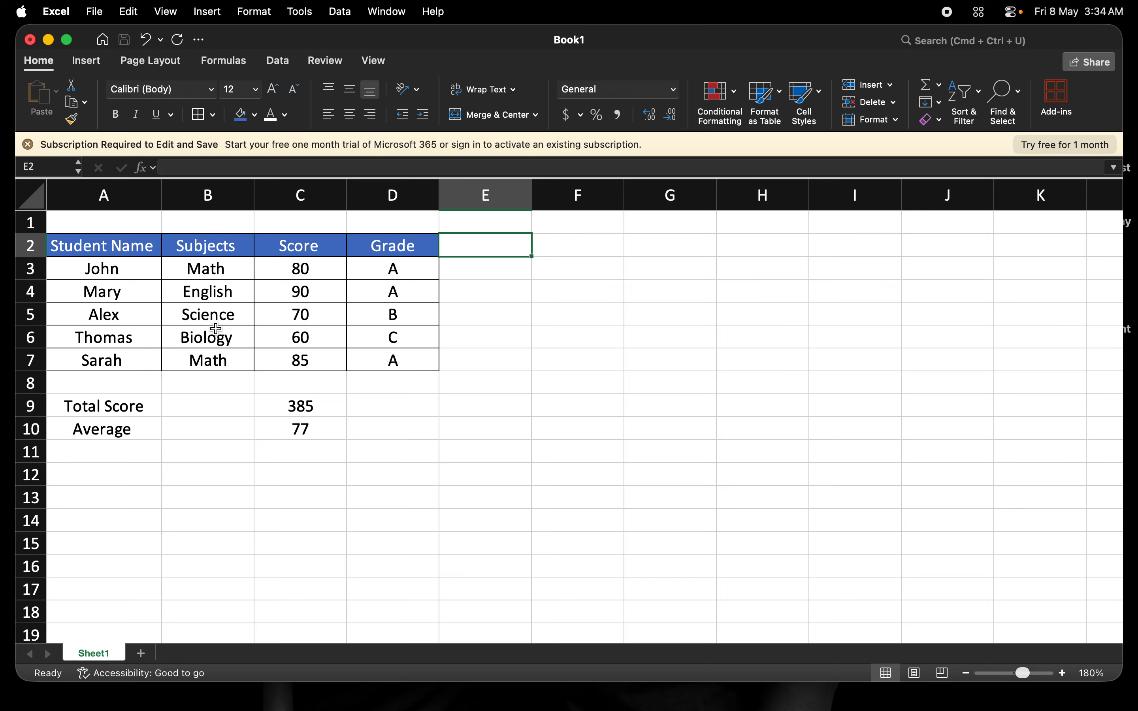
- Apply all borders to the total and average block in A9:C10
left_click(113, 405)
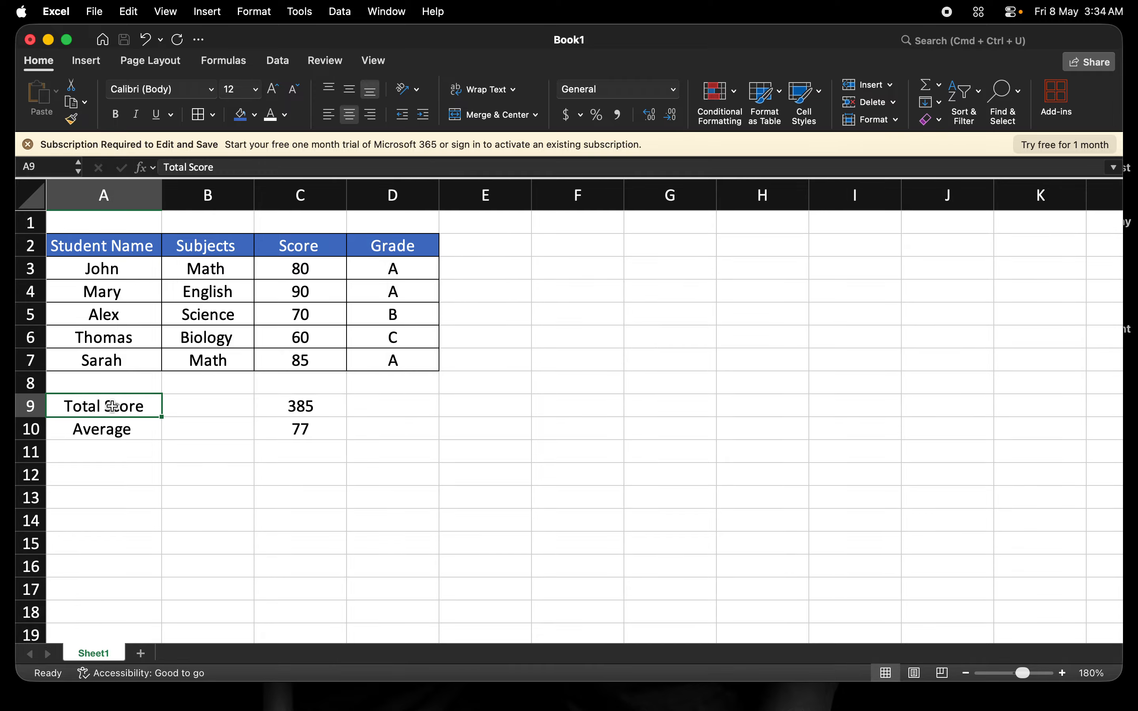
key("shift+Down")
key("shift+Right")
key("shift+Right")
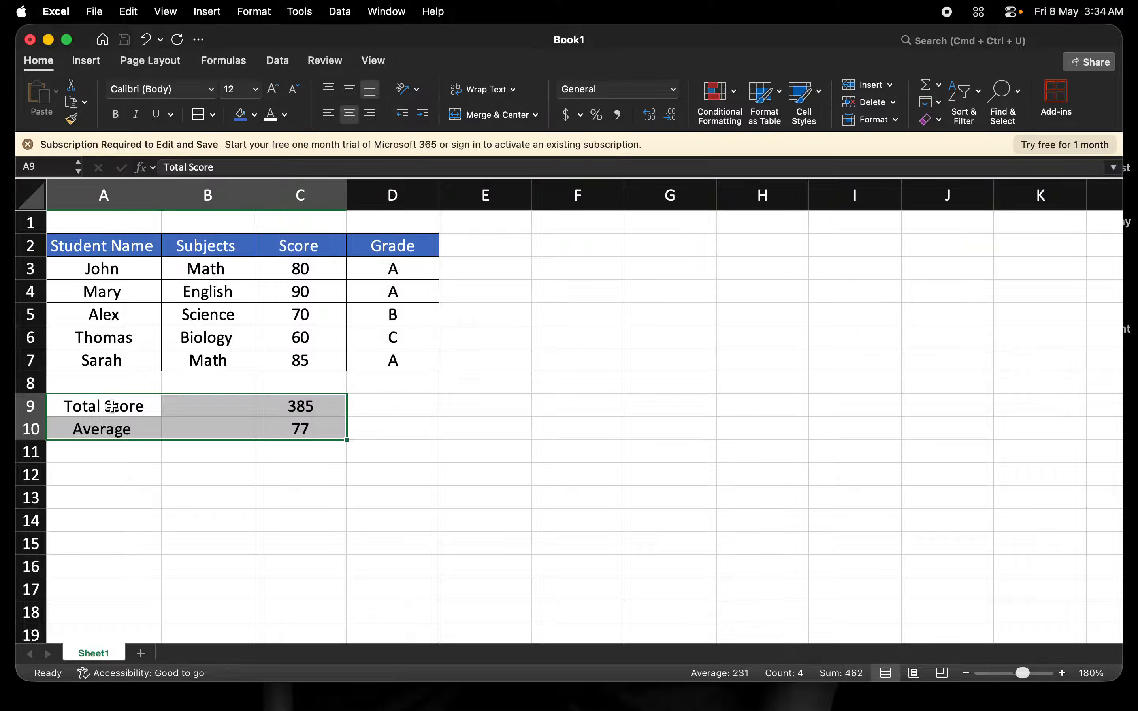
left_click(200, 117)
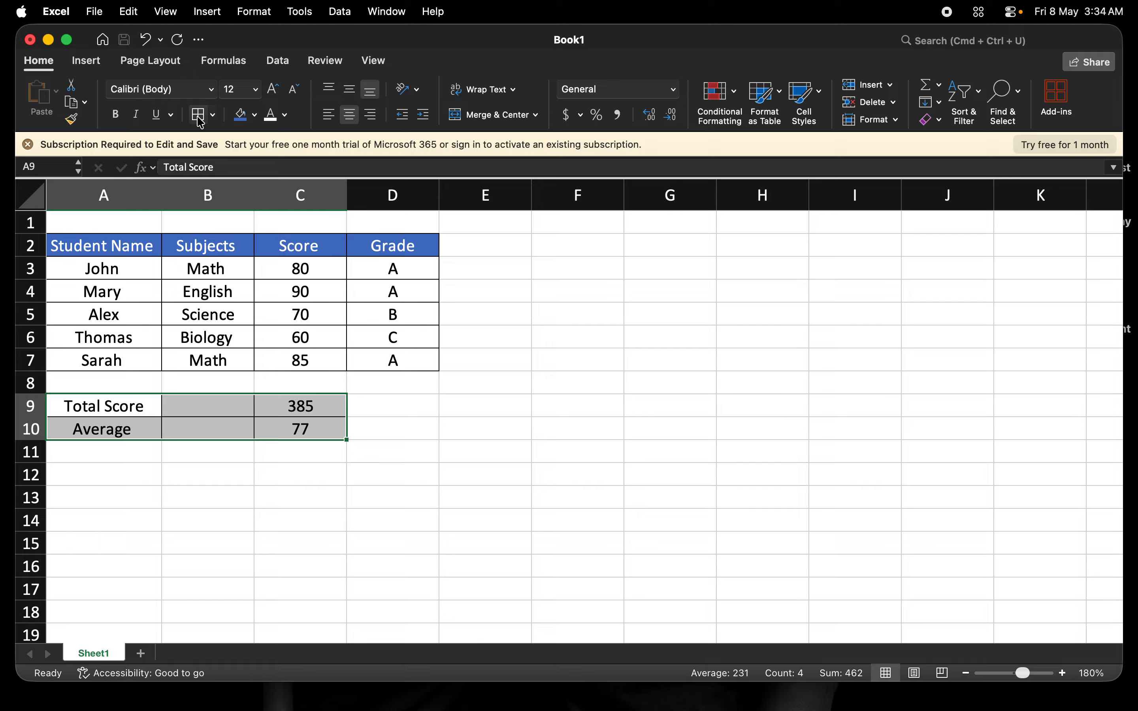
- Give the Total Score and Average labels in A9:A10 the same blue fill and white text as the header
left_click(136, 409)
key("shift+Down")
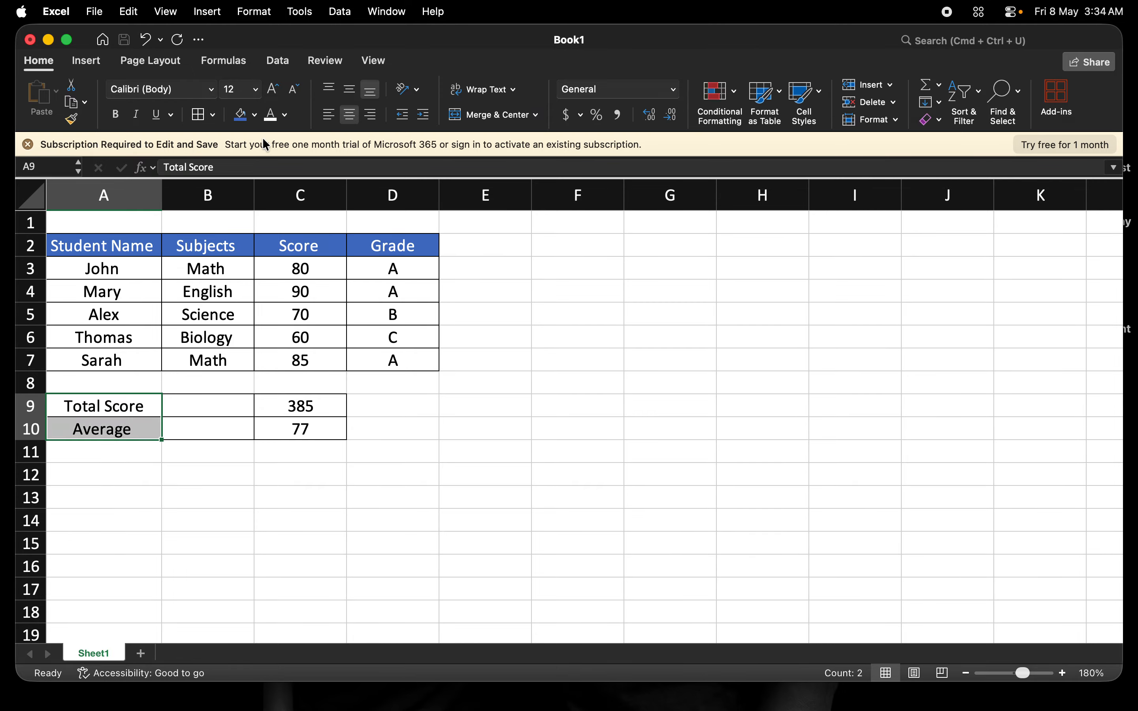
left_click(242, 117)
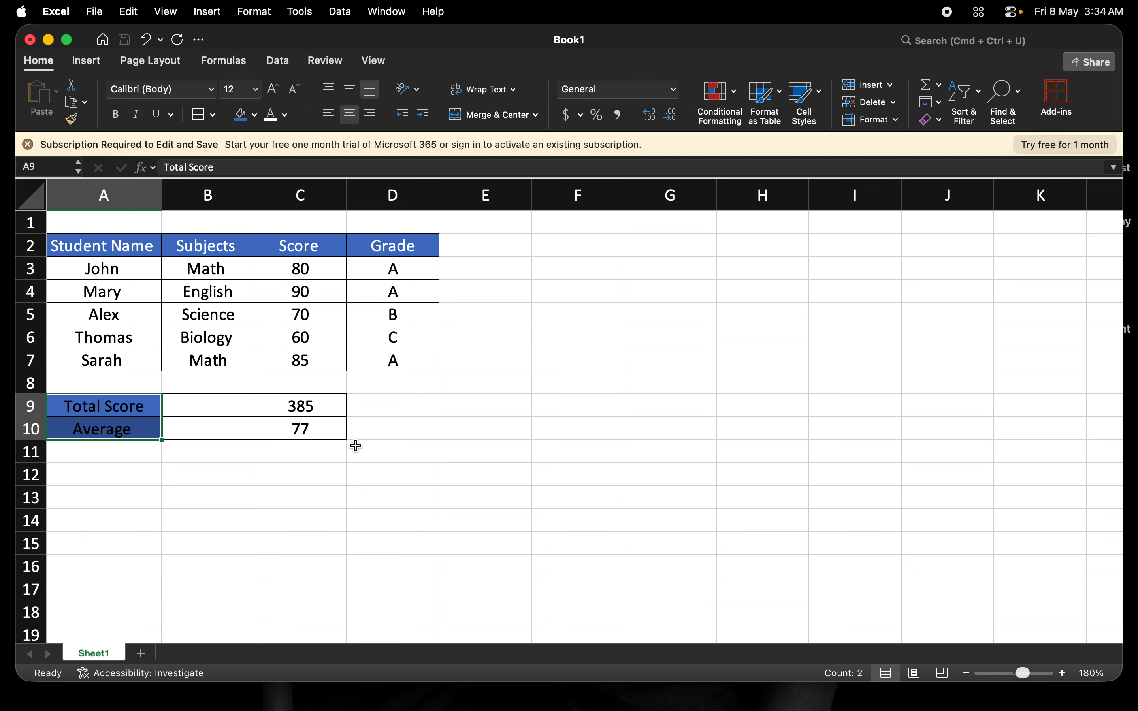
left_click(272, 123)
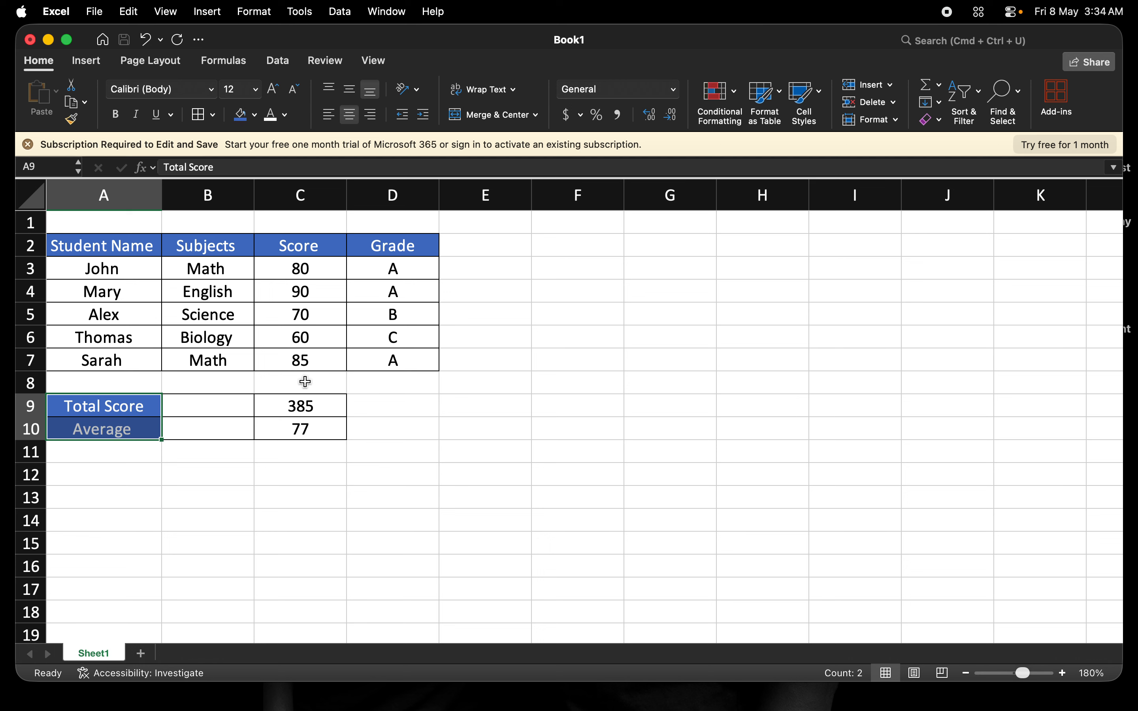
left_click(411, 411)
left_click(298, 408)
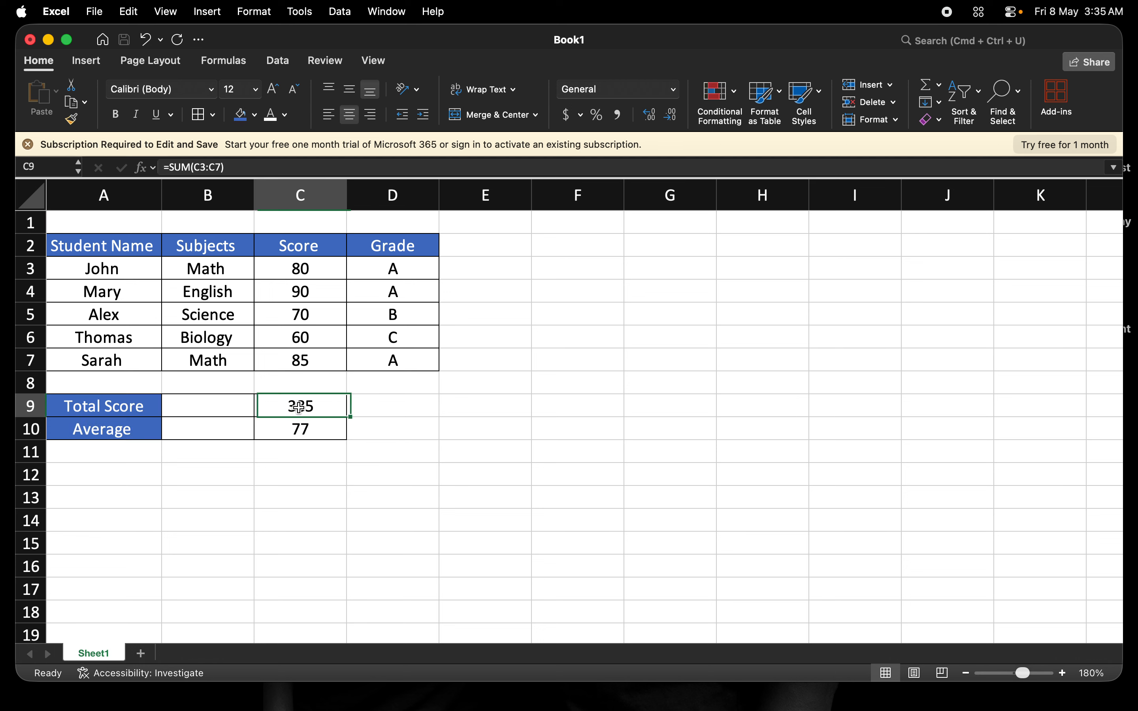
left_click(307, 426)
left_click(407, 422)
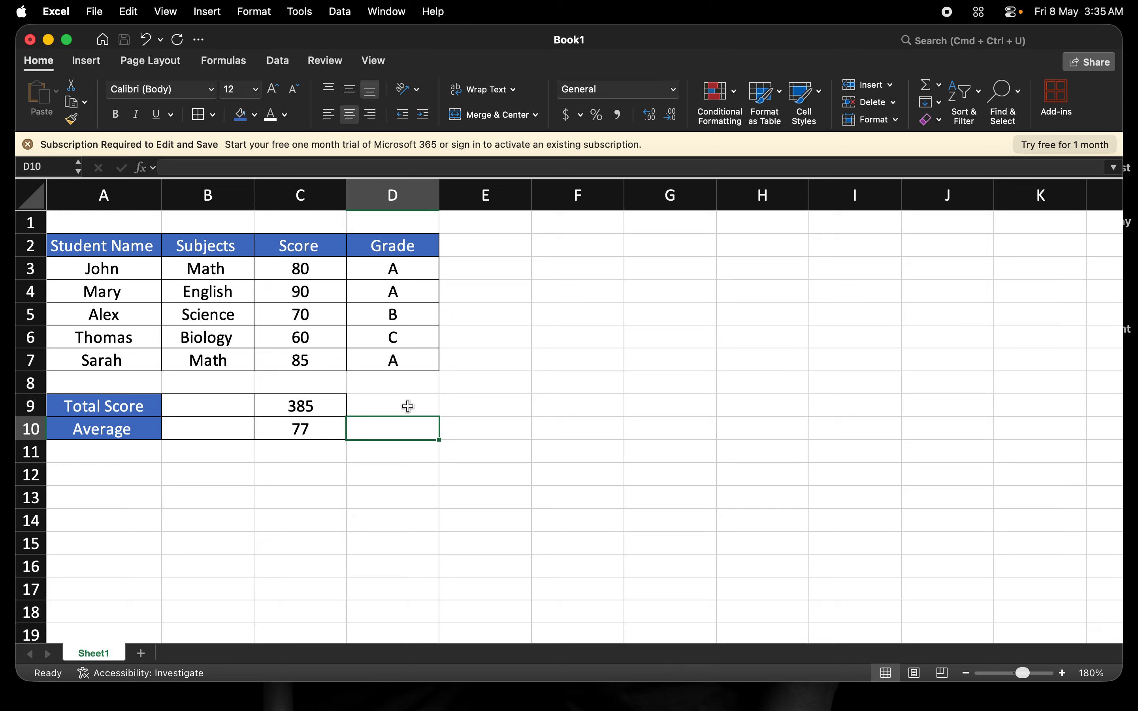
left_click(404, 404)
left_click(496, 407)
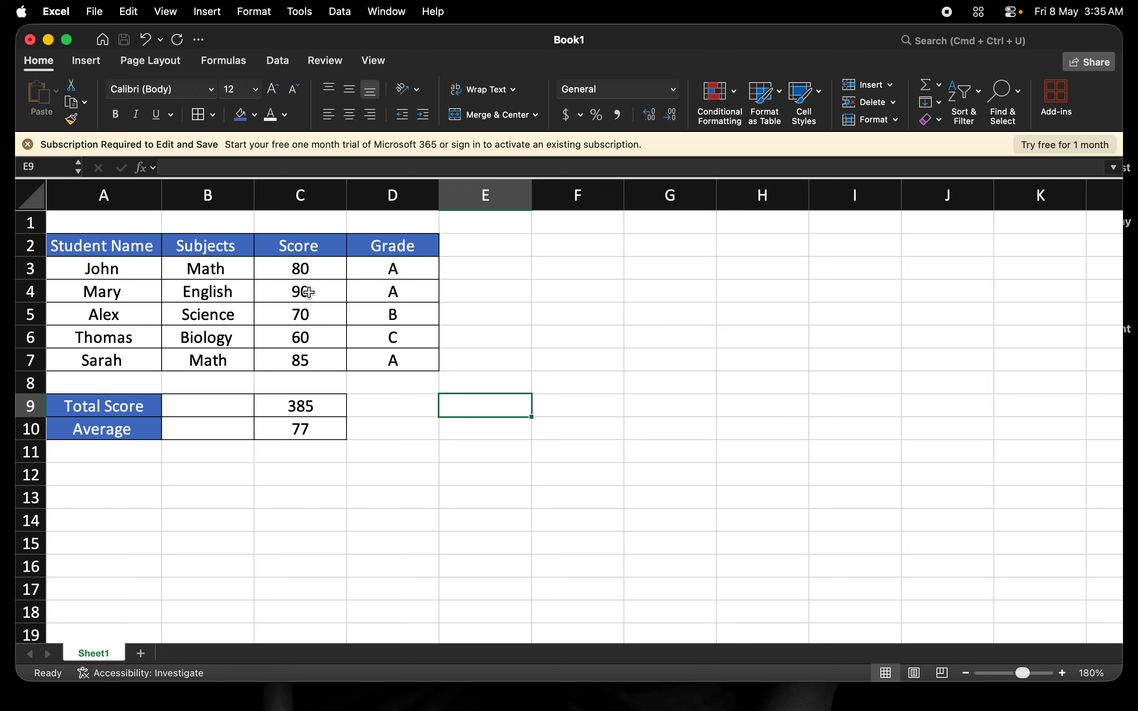
left_click(306, 407)
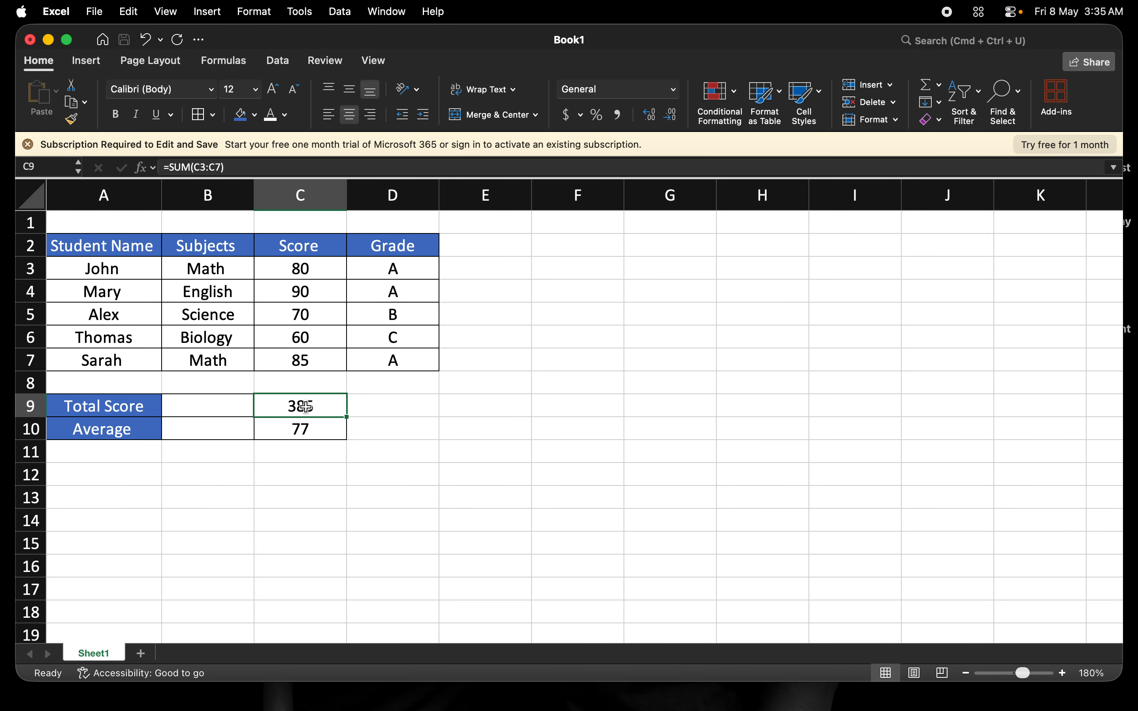
left_click(306, 431)
left_click(408, 391)
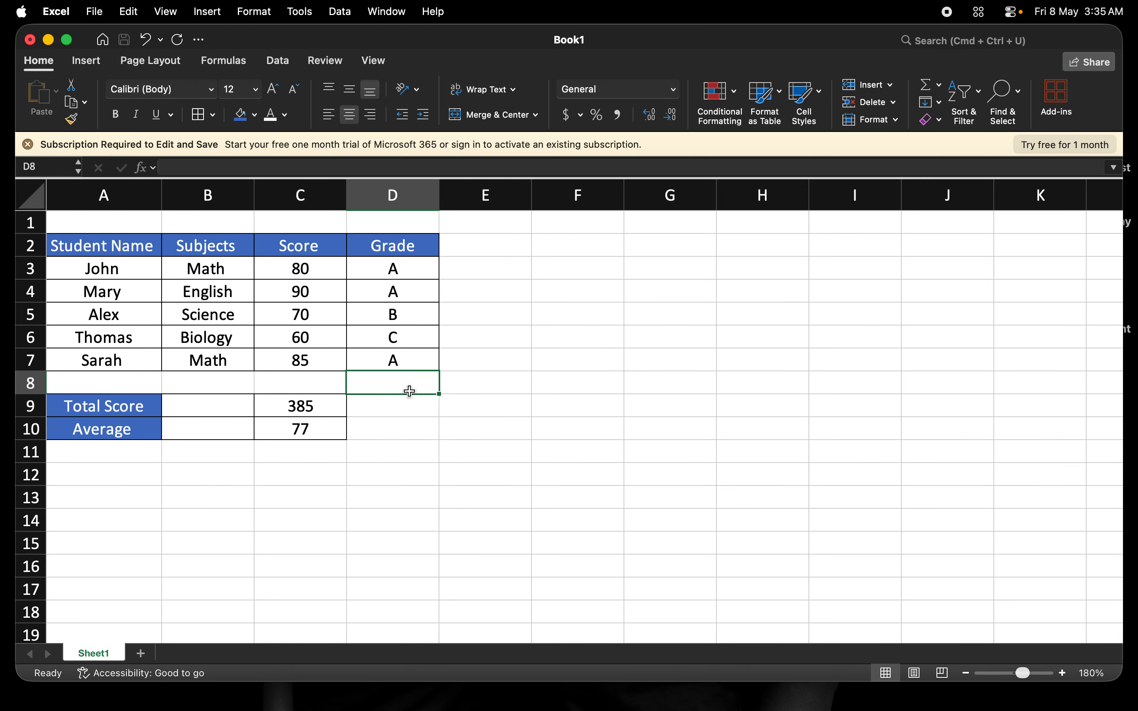
left_click(407, 422)
left_click(403, 455)
left_click(406, 489)
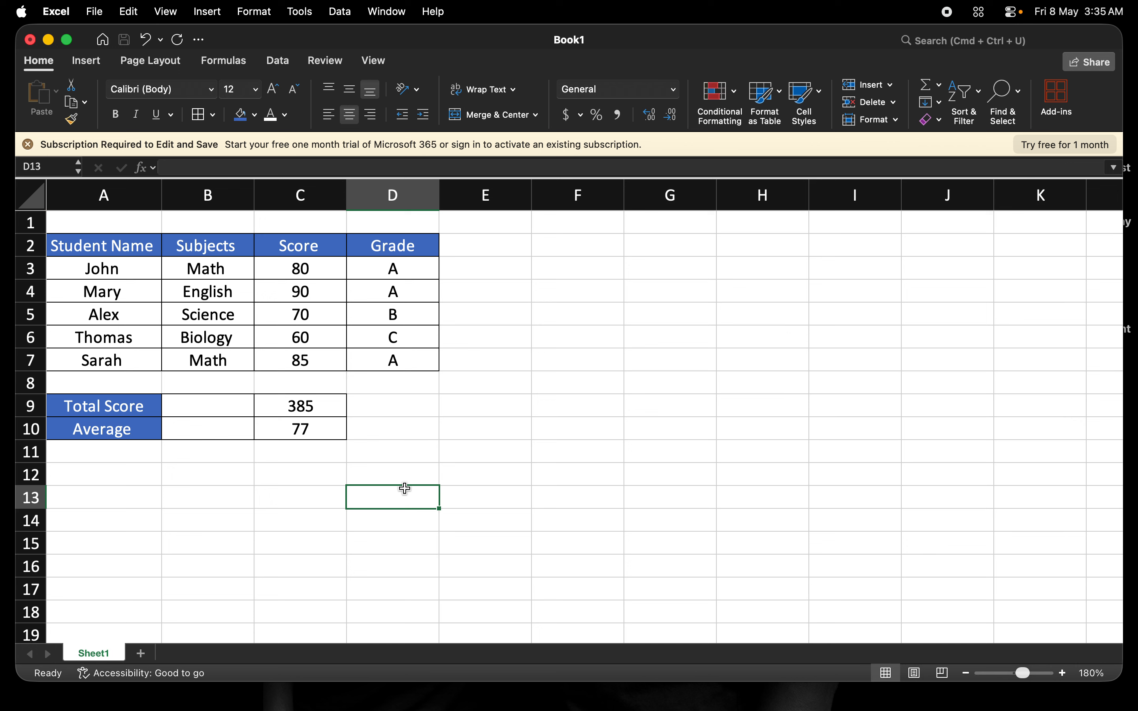
left_click(299, 272)
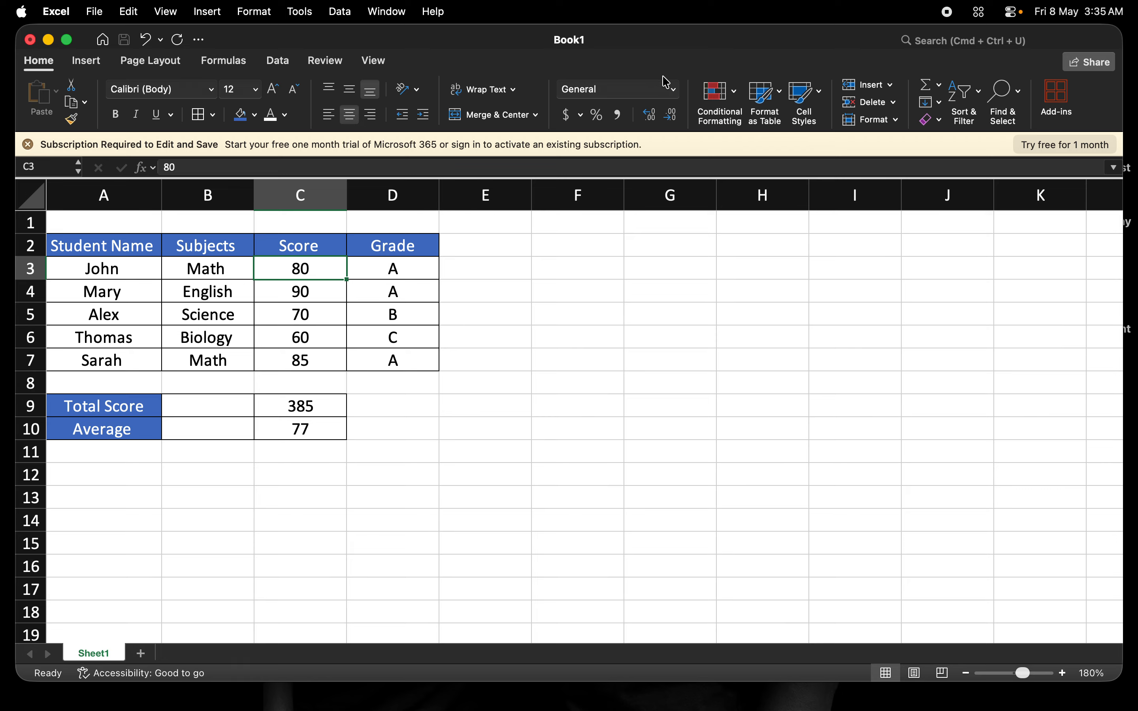
left_click(680, 92)
left_click(629, 92)
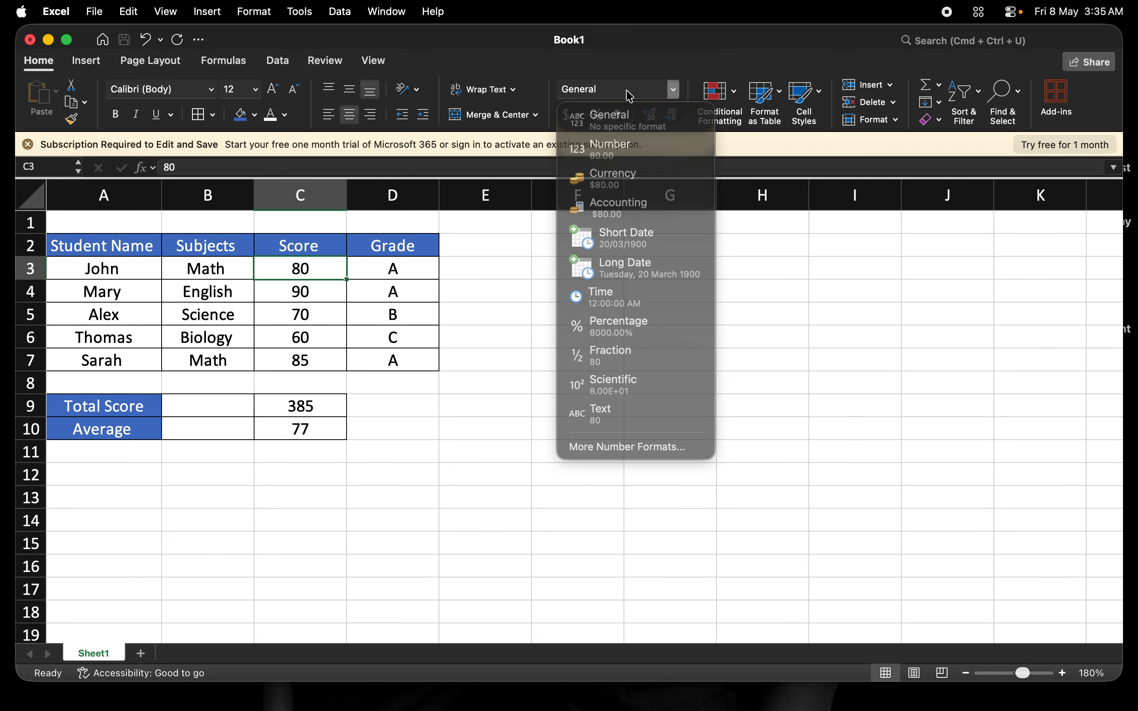
left_click(674, 92)
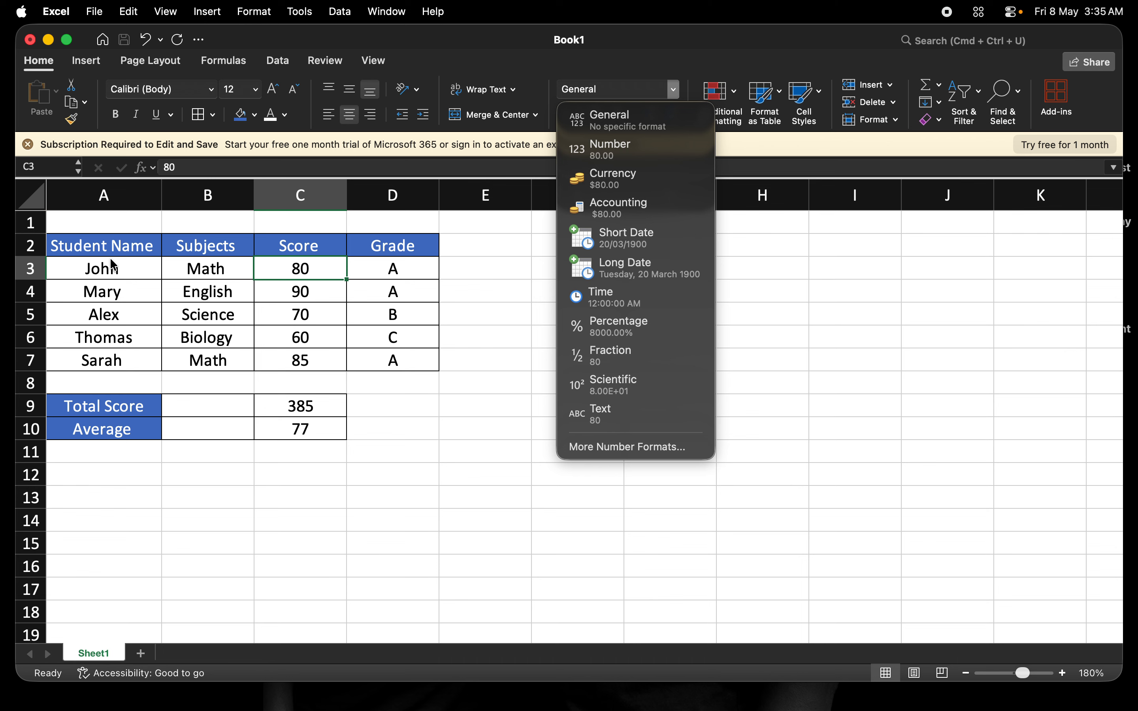
left_click(96, 278)
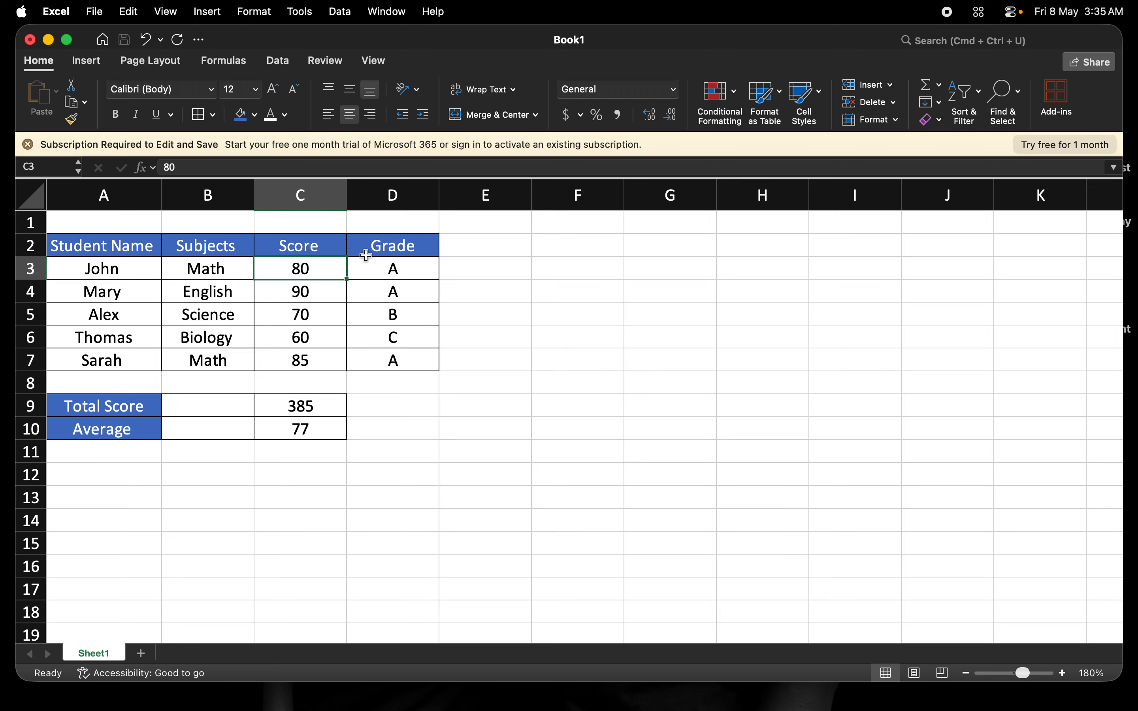
- Set the number format of the Grade and Score header cells to Text
left_click(404, 245)
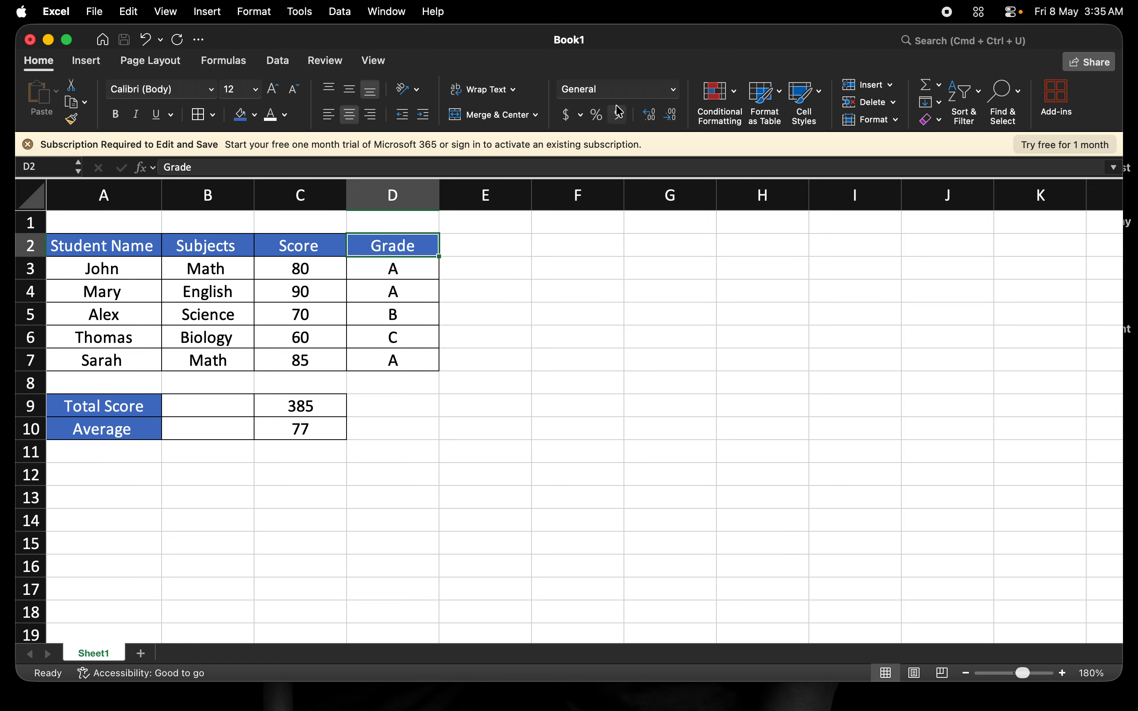
left_click(674, 89)
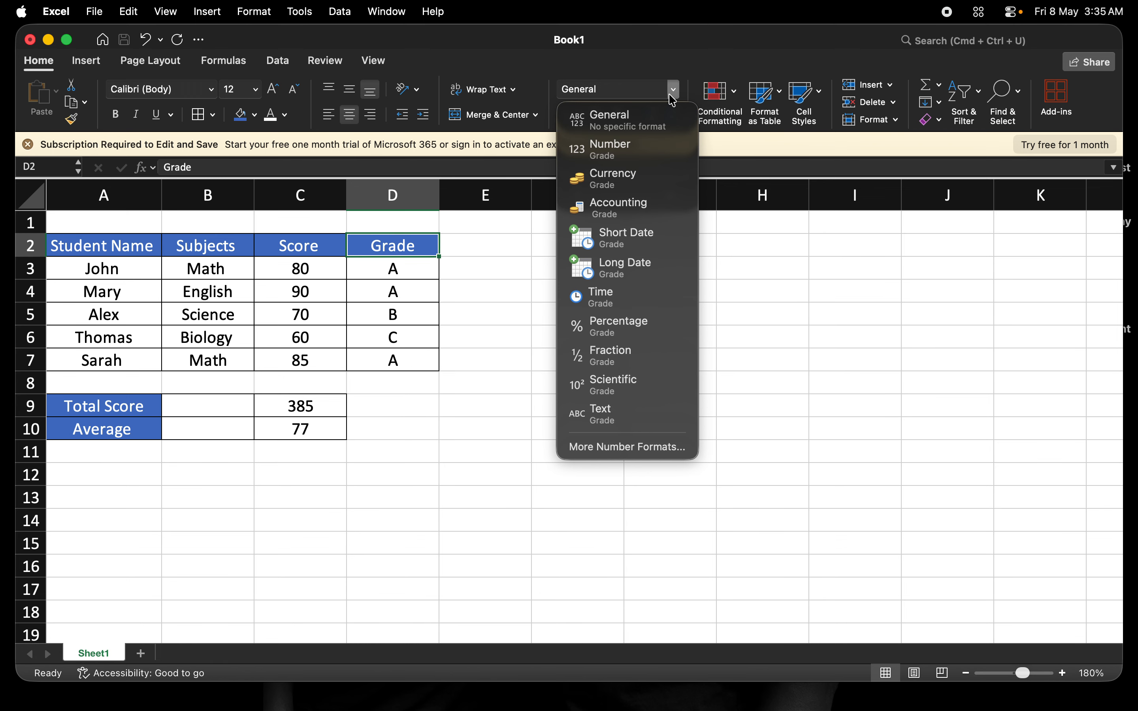
left_click(591, 412)
left_click(307, 246)
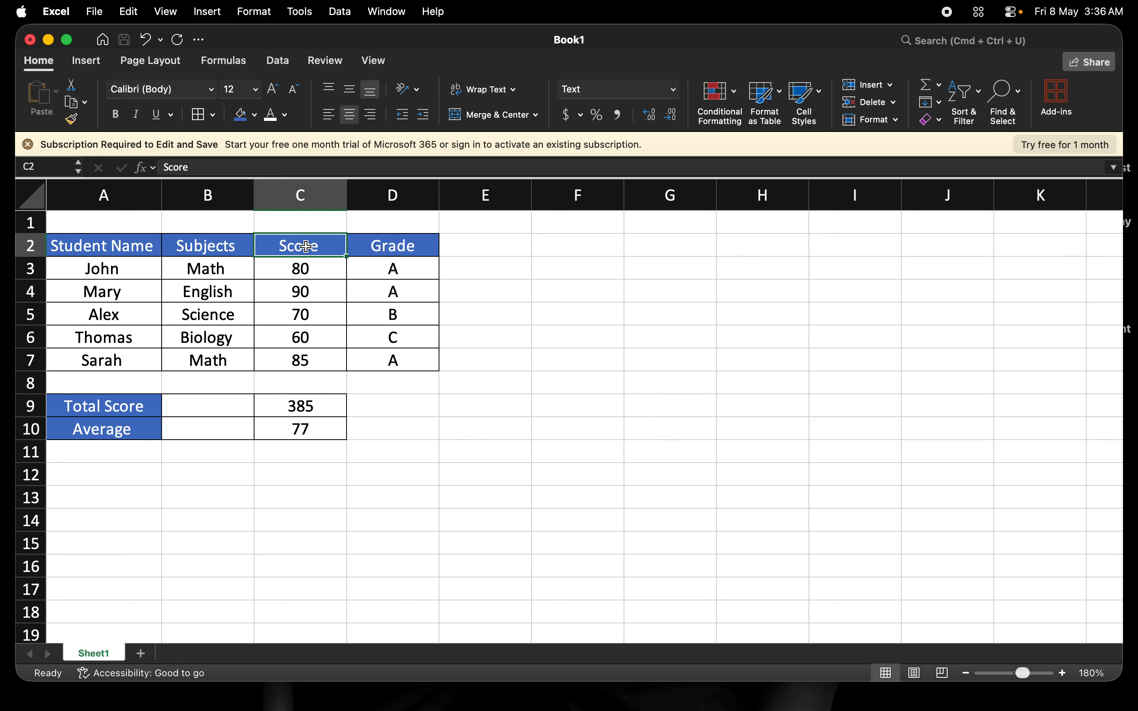
left_click(674, 89)
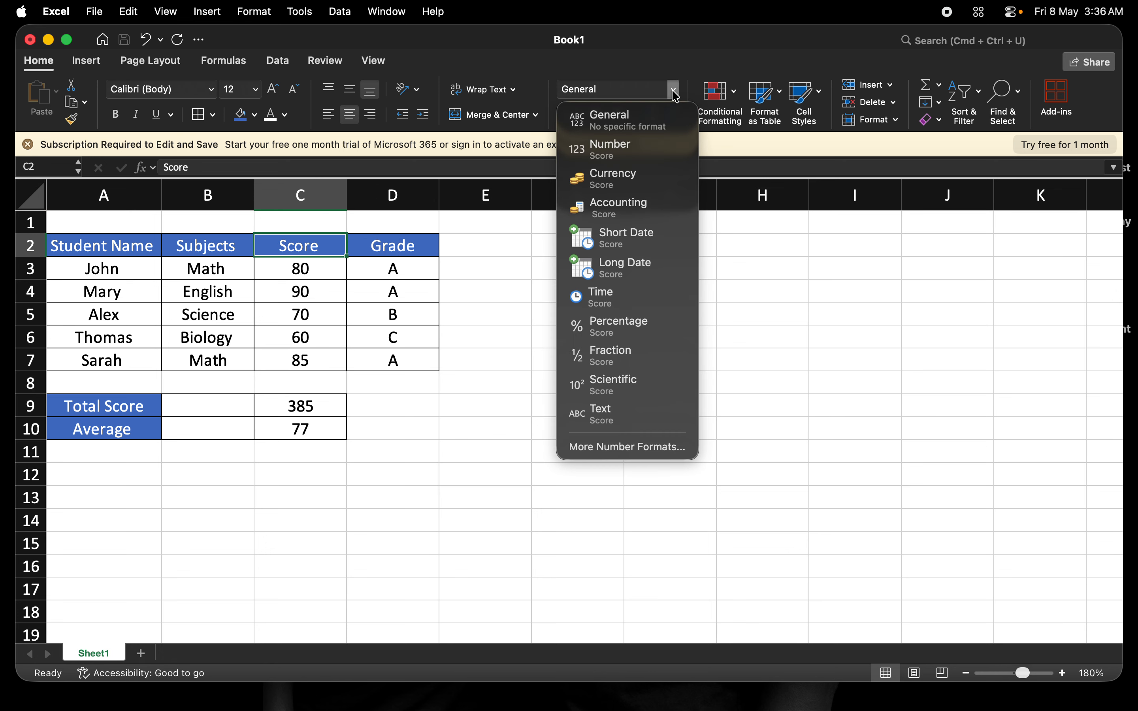
left_click(612, 418)
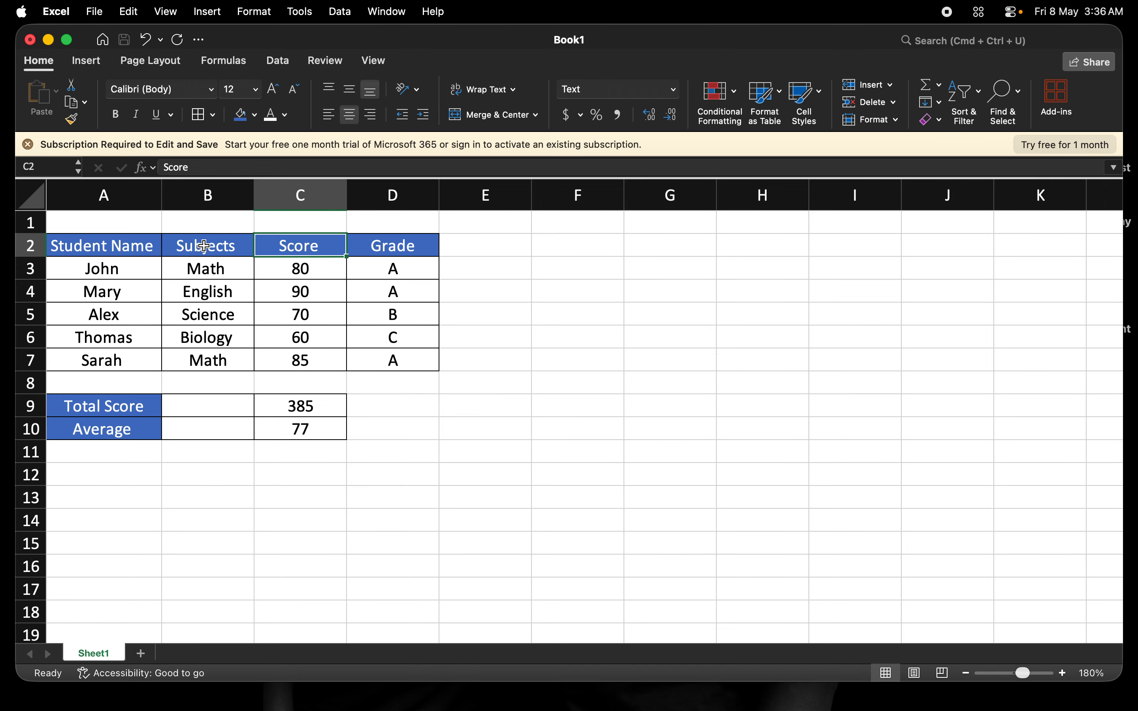
- Apply the Text number format to the Subjects and Student Name header cells
left_click(203, 245)
left_click(674, 89)
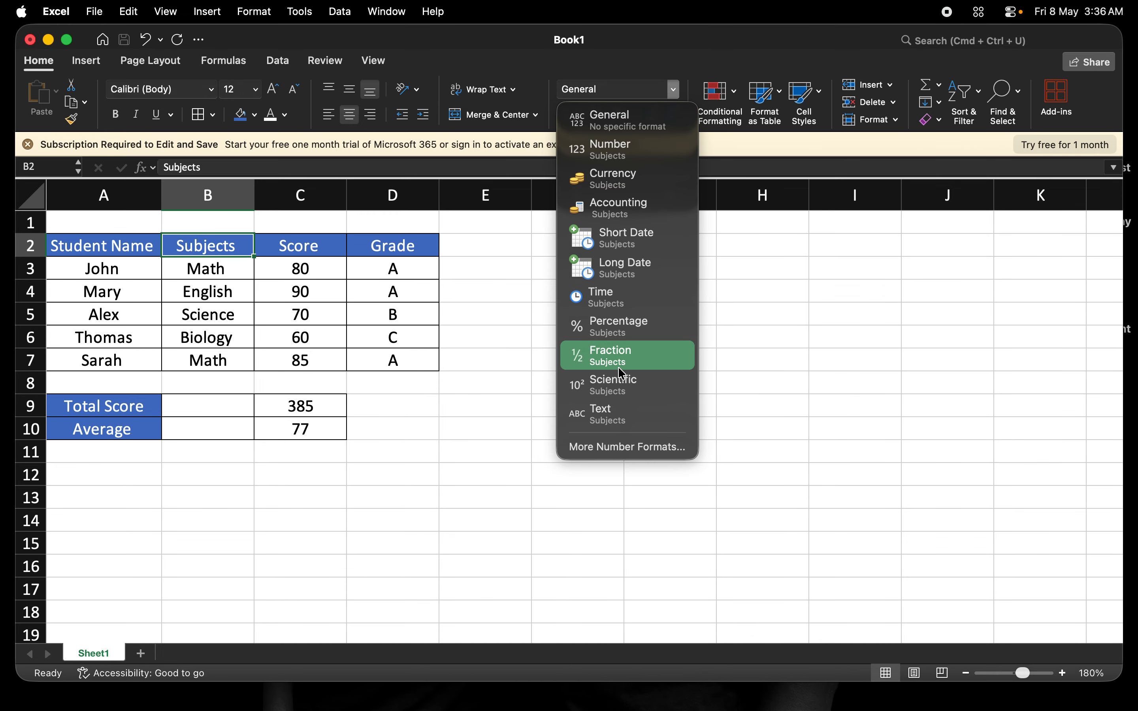
left_click(606, 426)
left_click(99, 241)
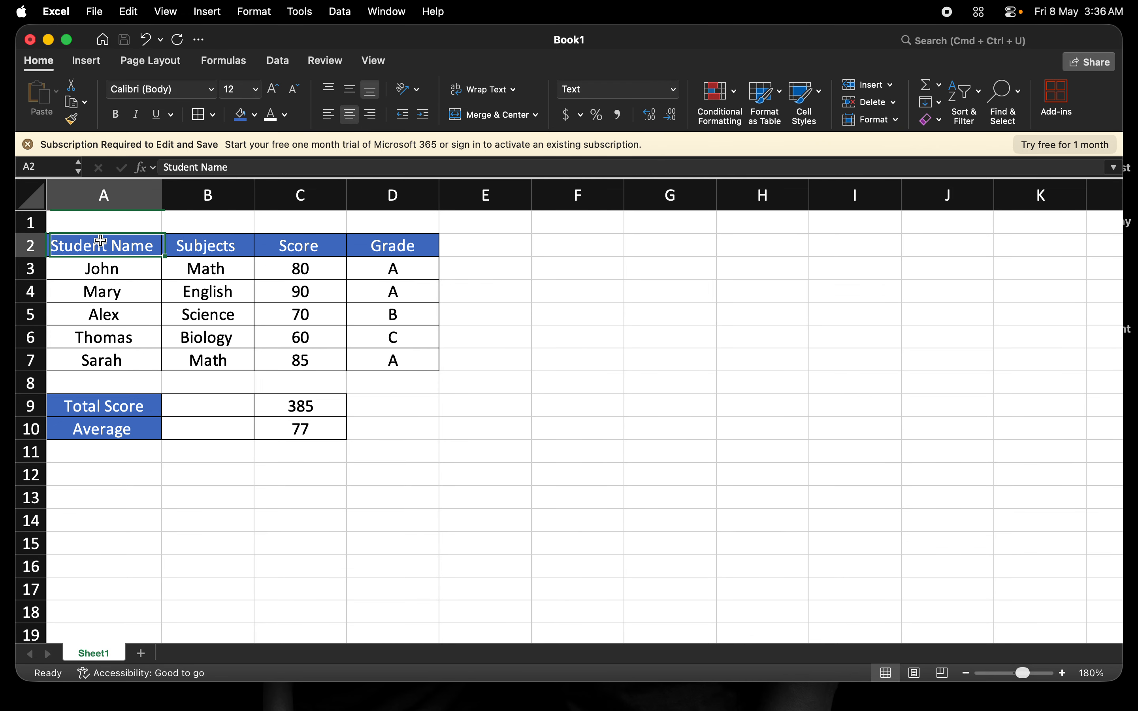
left_click(675, 89)
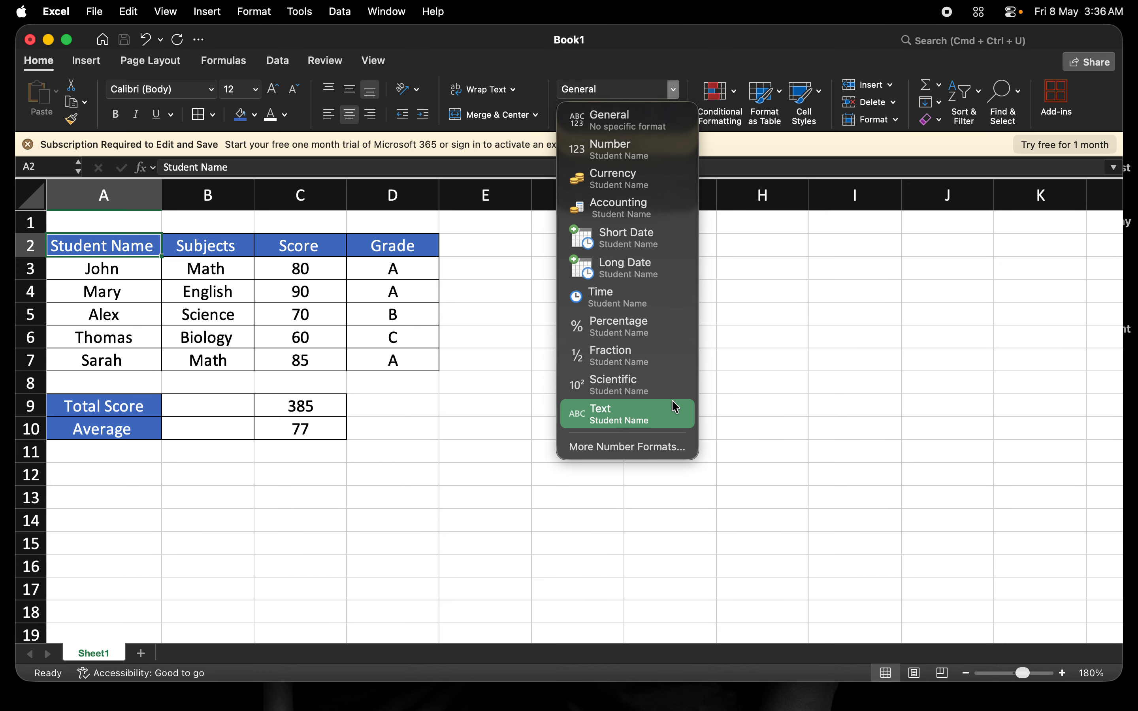
left_click(643, 415)
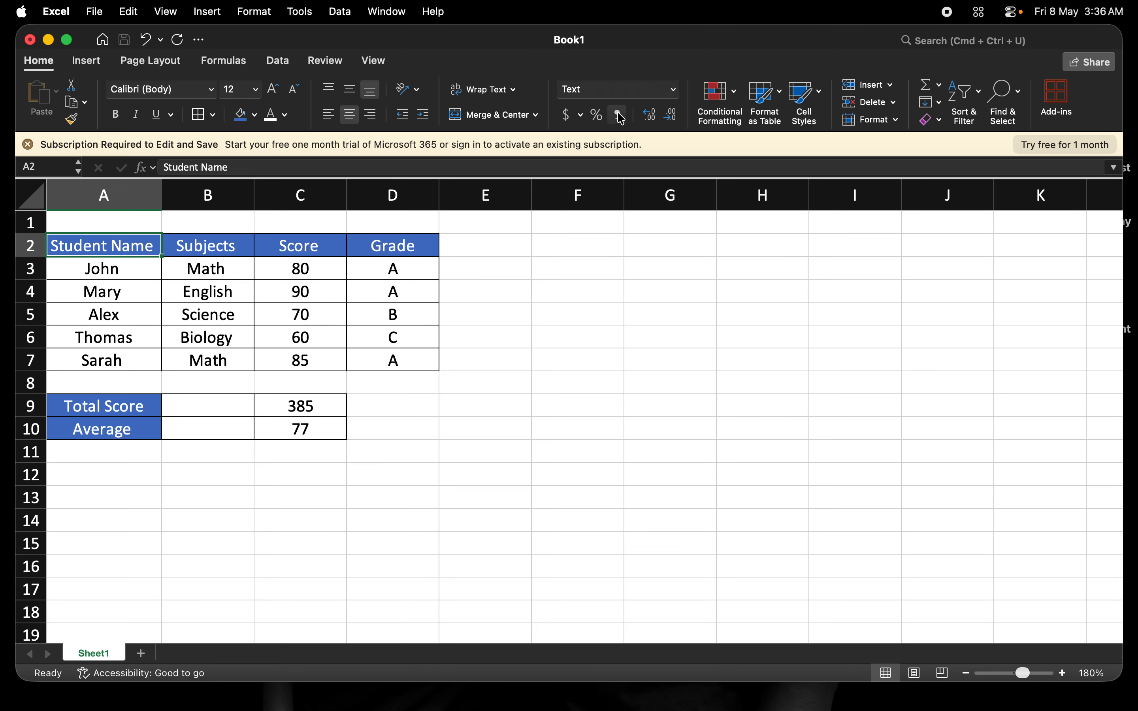
- Format the grade results in D3:D7 as Text
left_click(390, 291)
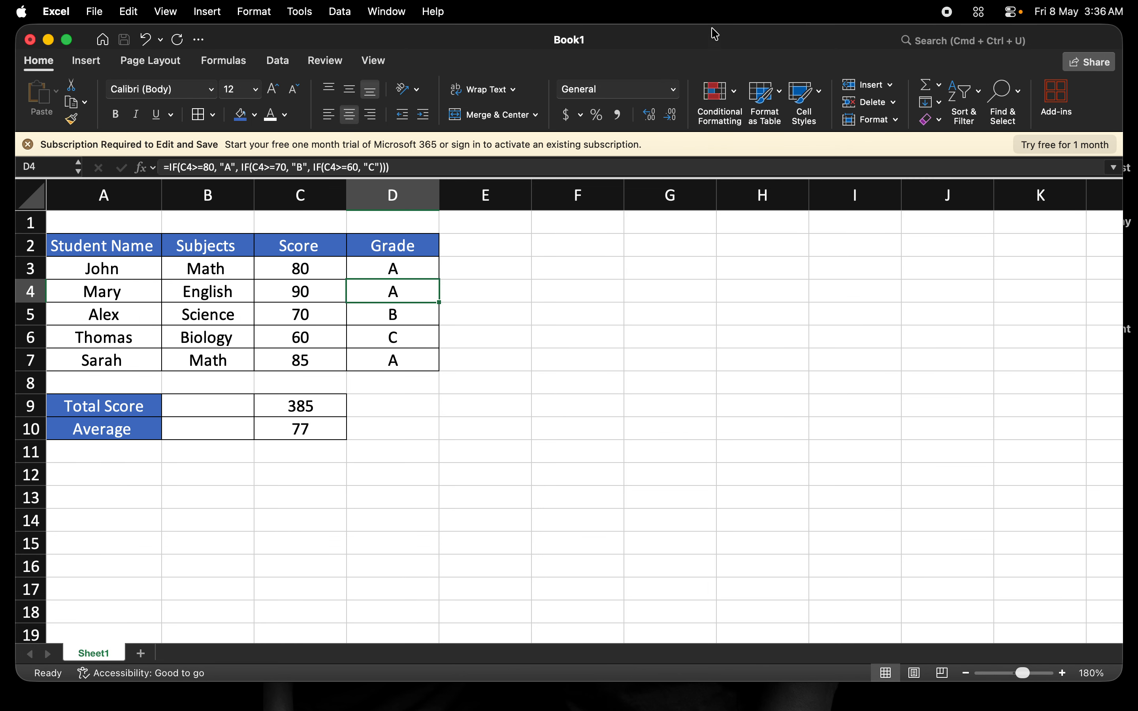
left_click(395, 244)
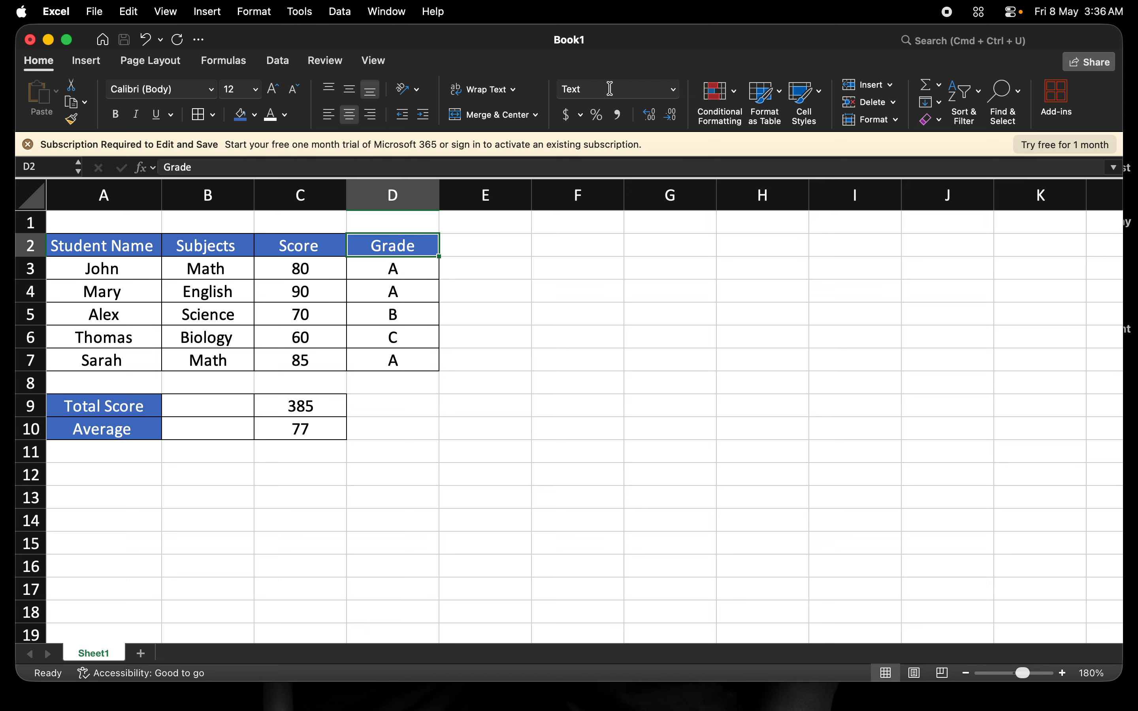
left_click(403, 276)
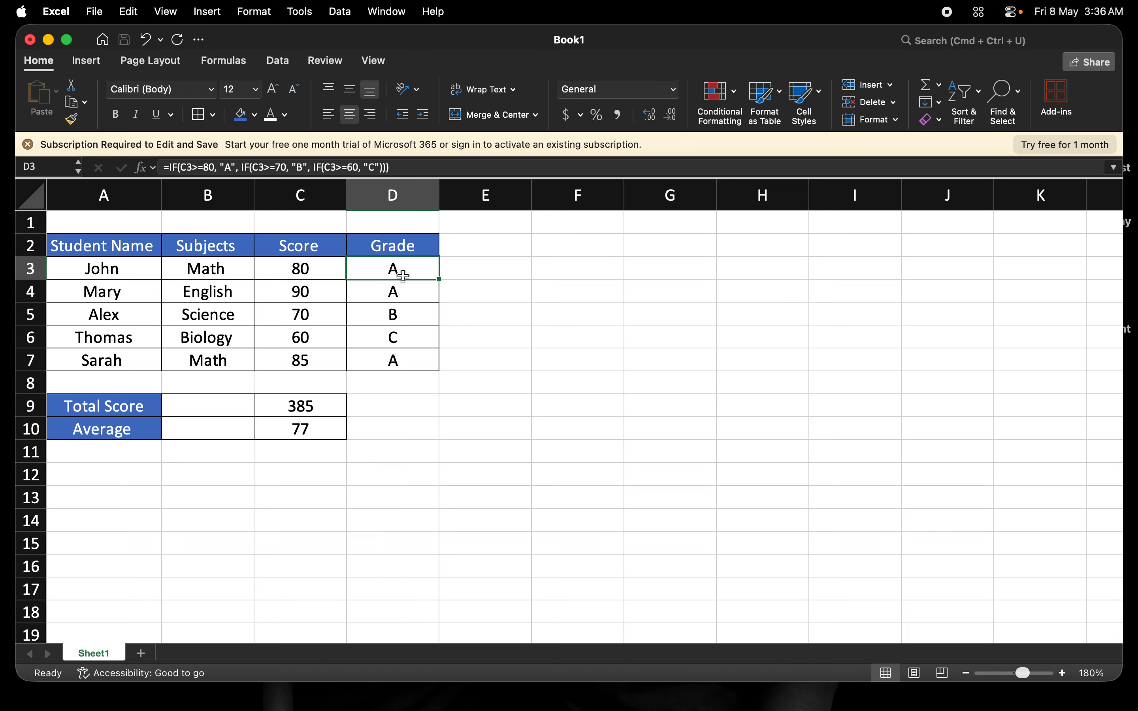
key("shift+Down")
key("shift+Down")
key("shift+Down")
key("shift+Down")
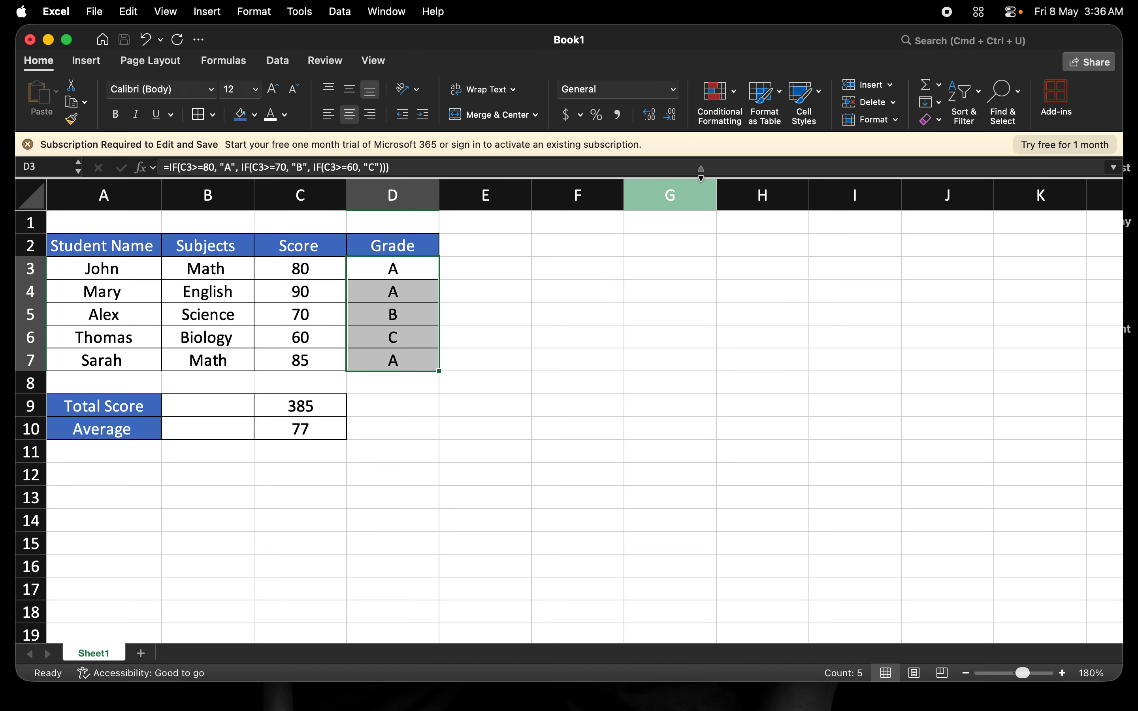
left_click(673, 89)
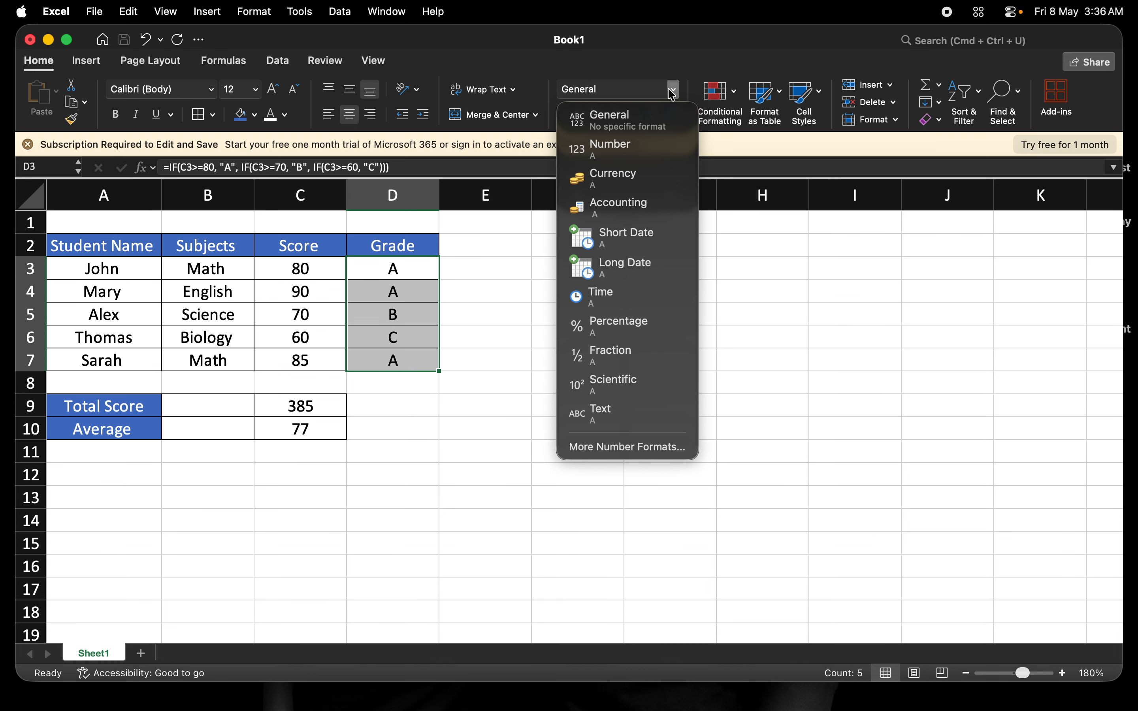
left_click(609, 420)
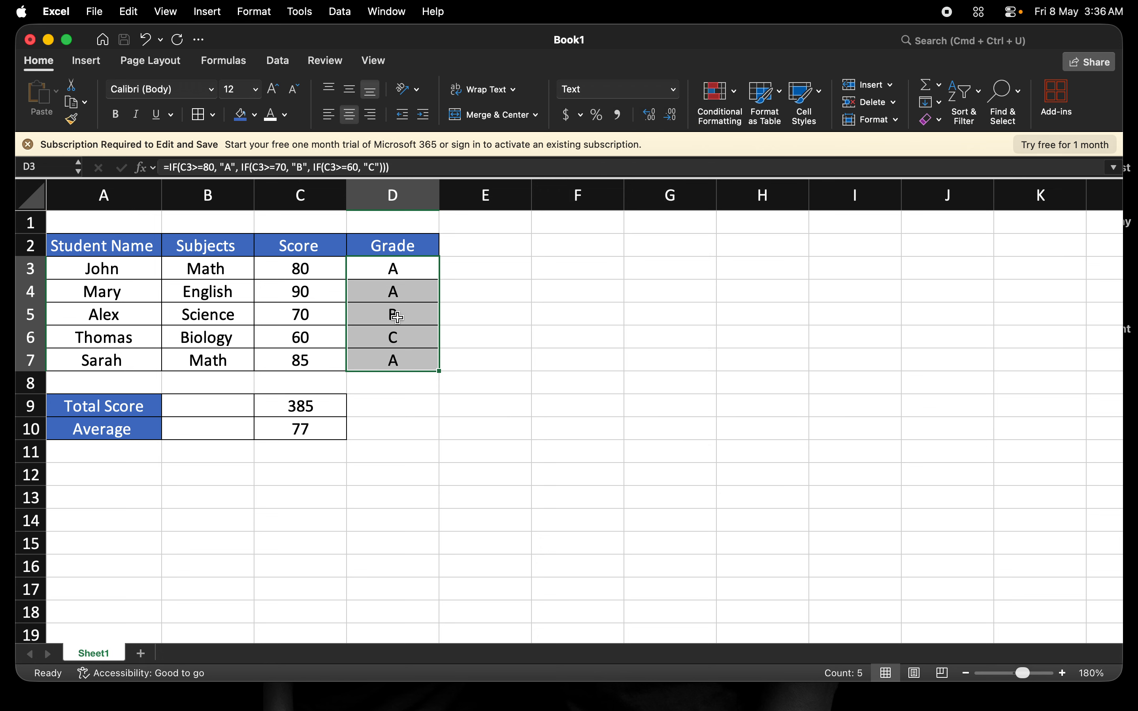
- Apply the Number format to the student scores in C3:C7
left_click(309, 268)
key("shift+Down")
key("shift+Down")
key("shift+Down")
key("shift+Down")
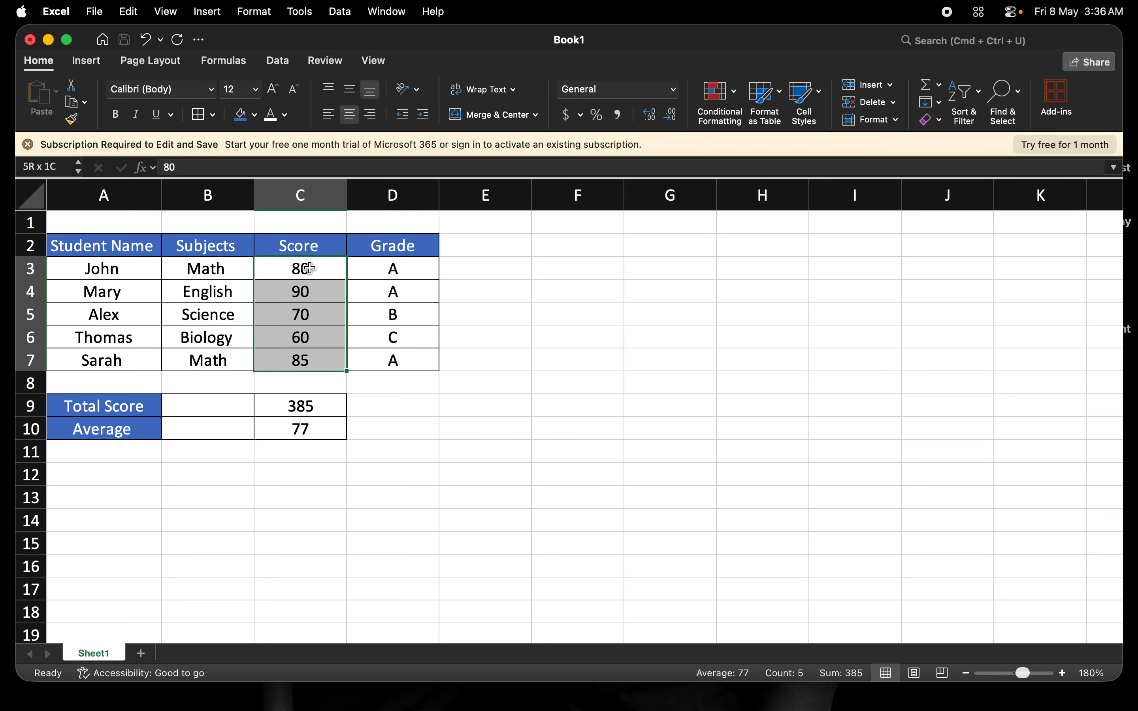
left_click(676, 92)
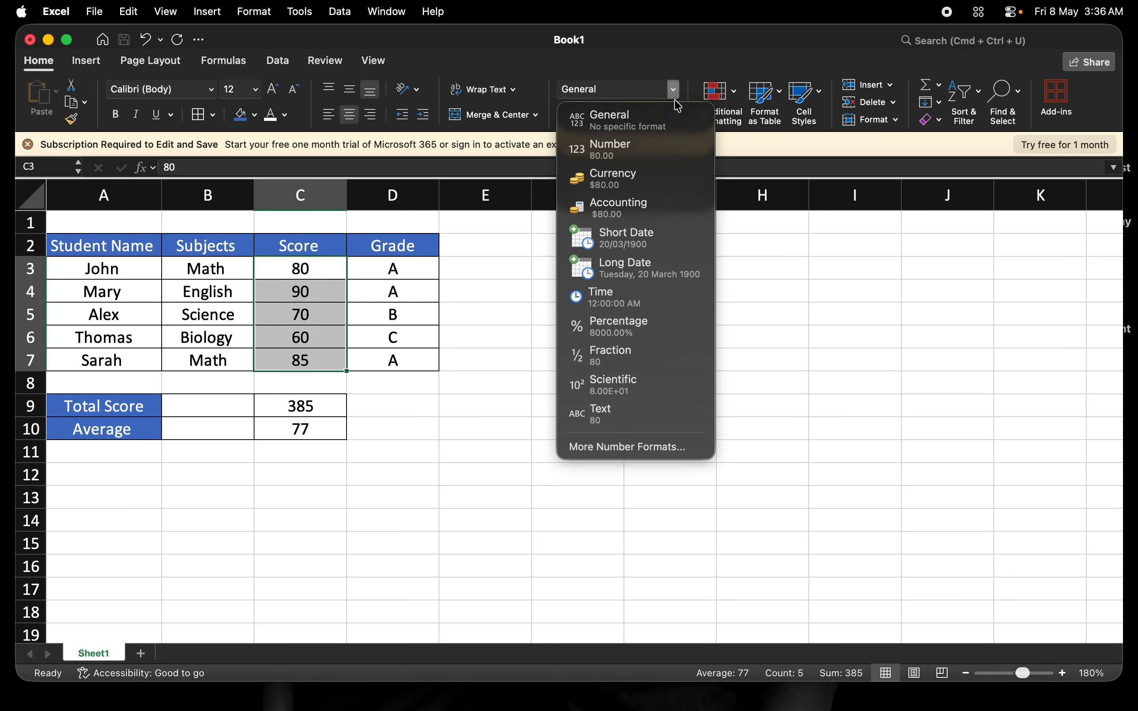
left_click(627, 157)
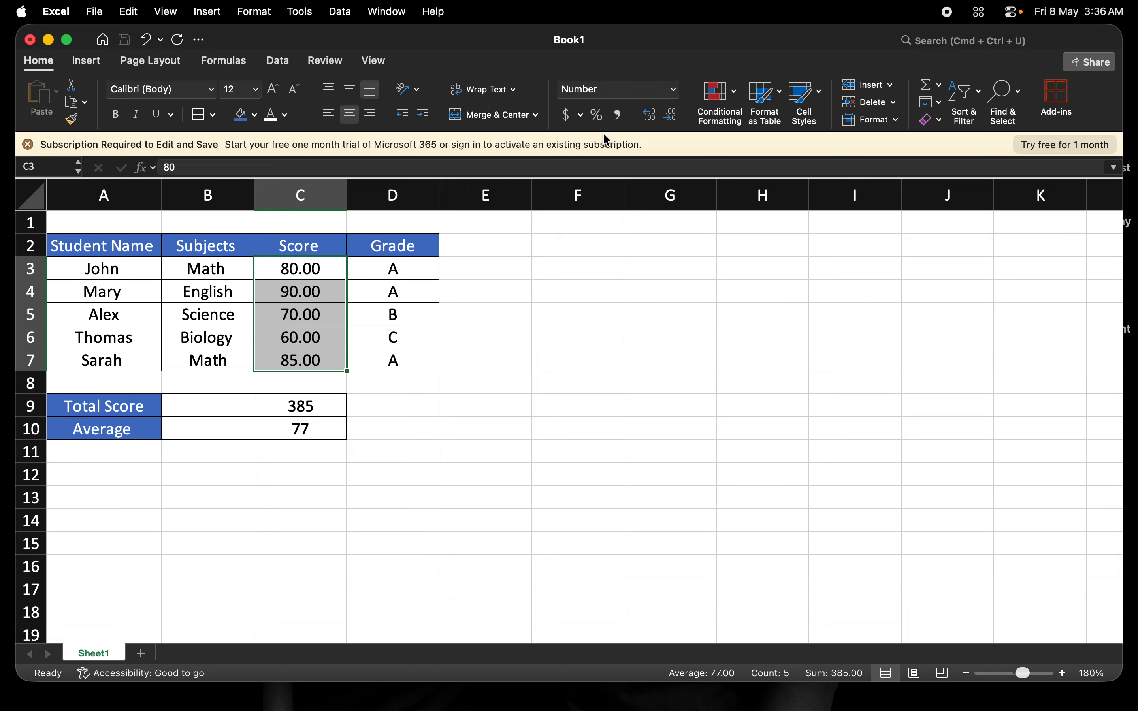
- Set the number format of the scores in C3:C7 to 0 decimal places
left_click(675, 99)
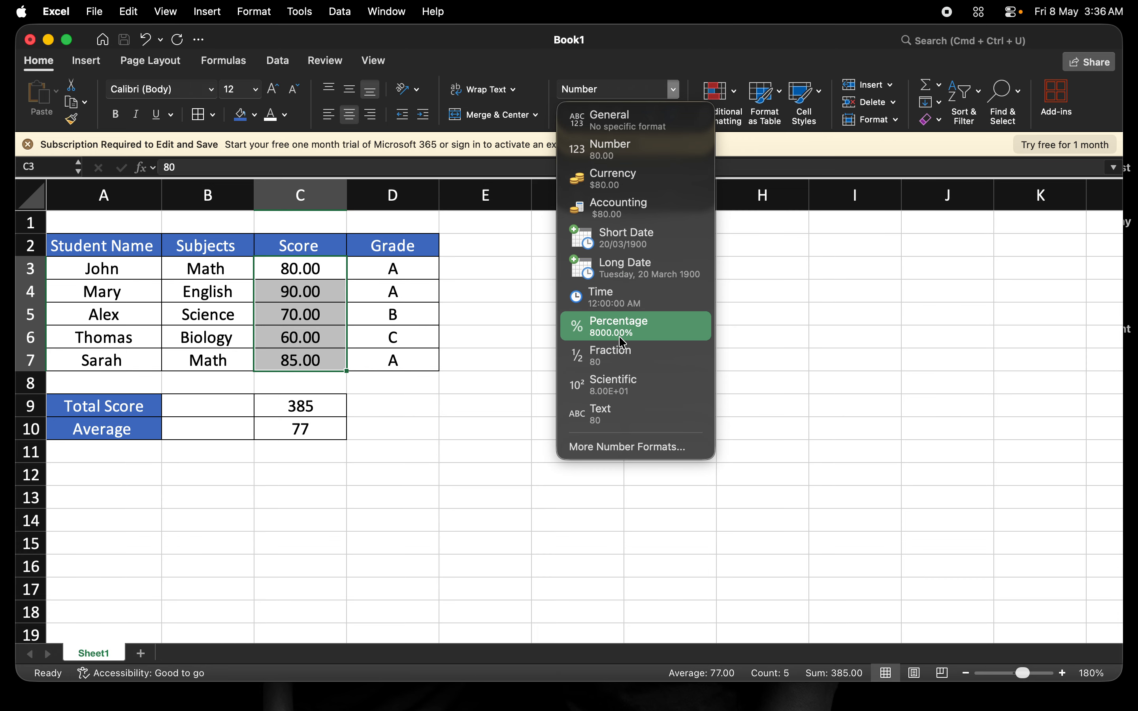
left_click(633, 450)
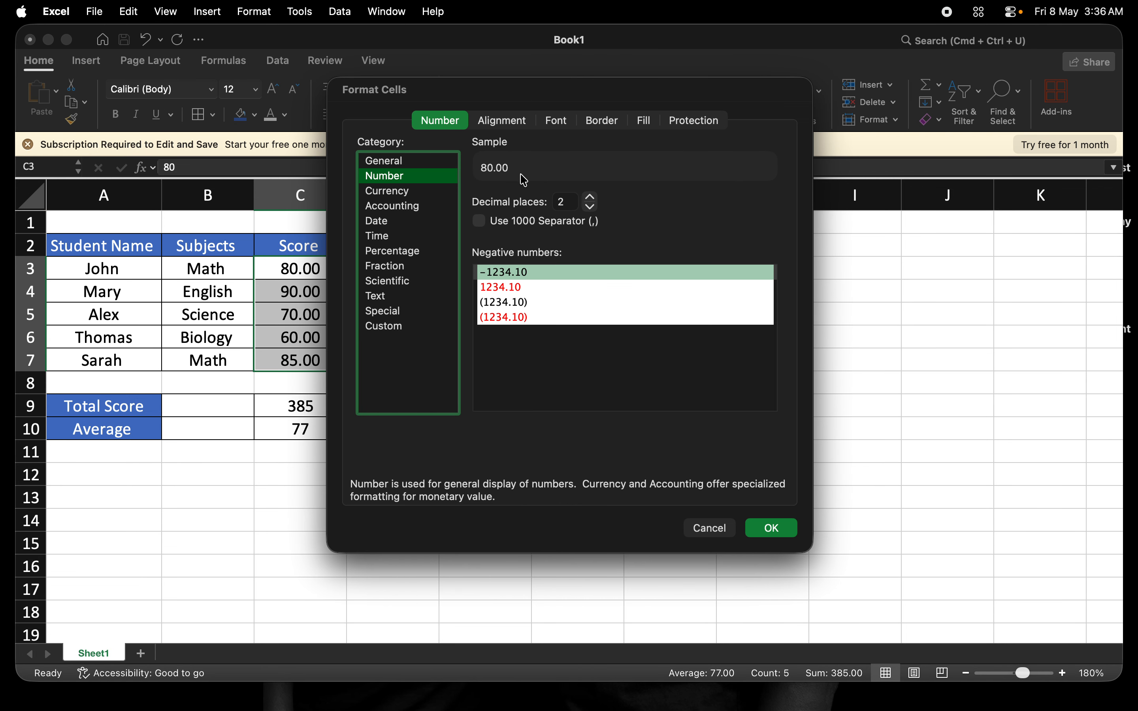
left_click(564, 204)
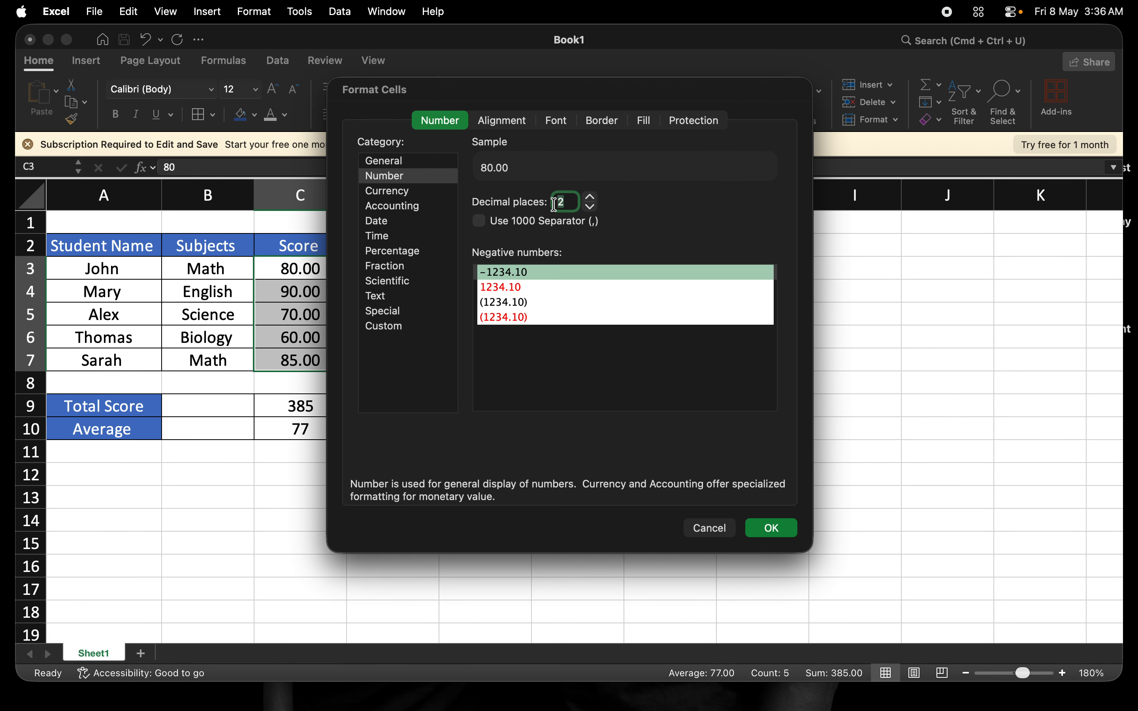
type("0")
left_click(774, 530)
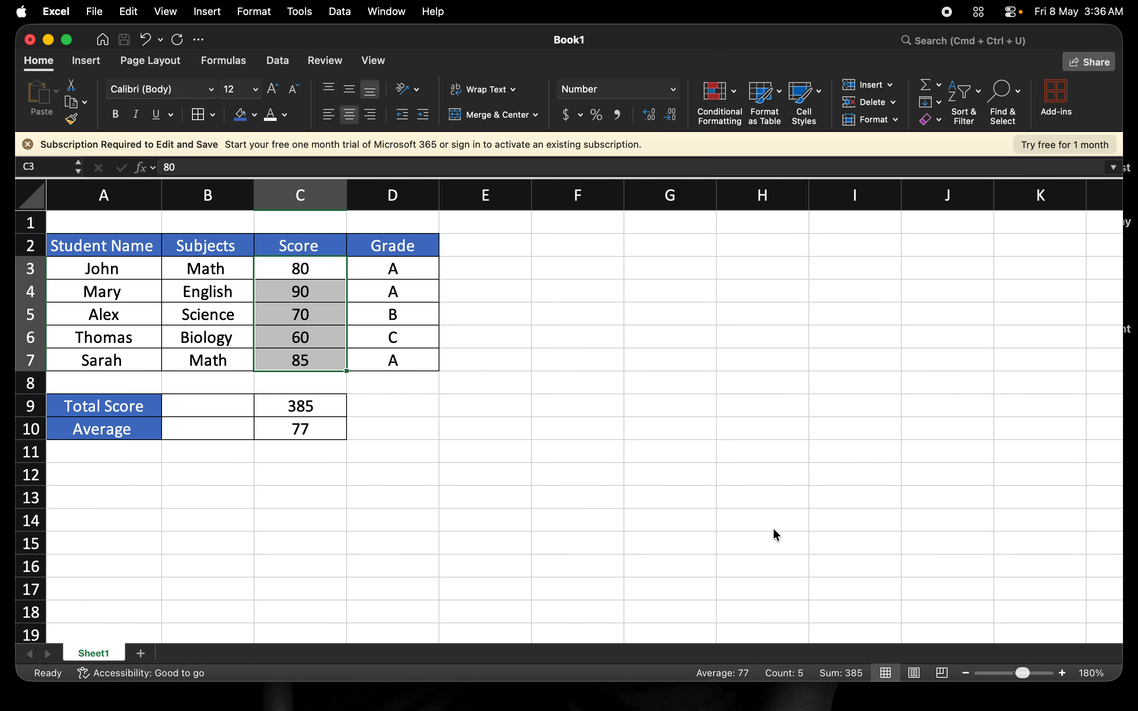
left_click(295, 277)
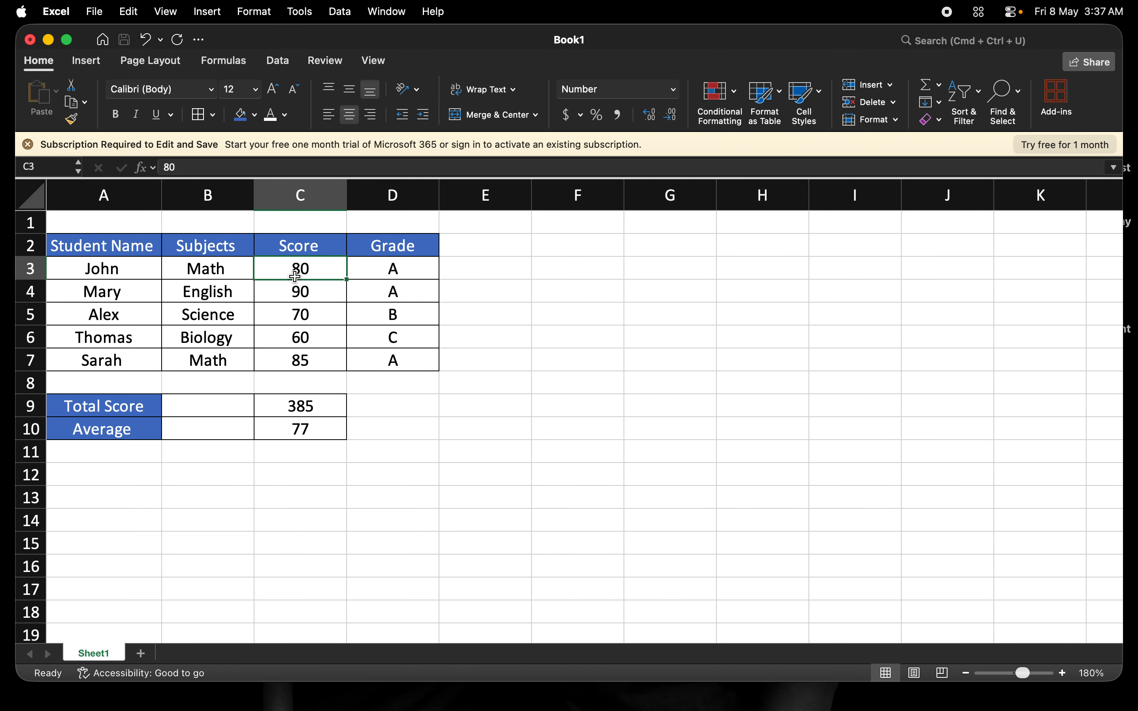
left_click(301, 298)
left_click(305, 317)
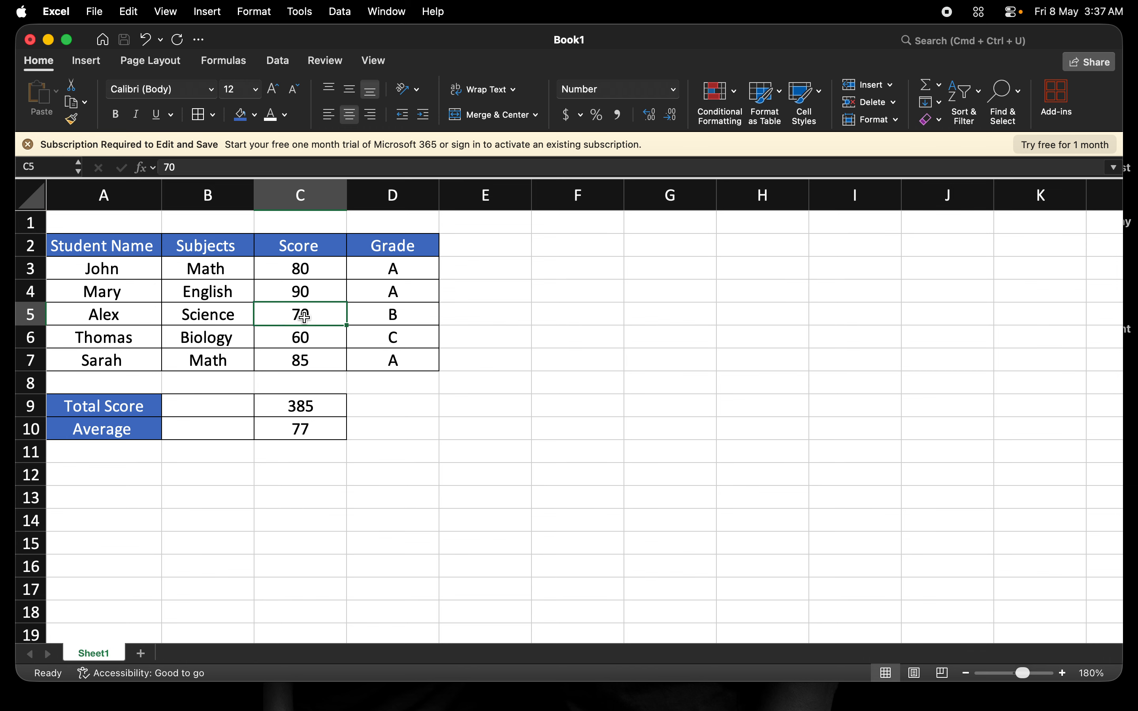
- Apply the Text number format to the subject entries in B3:B7
left_click(206, 271)
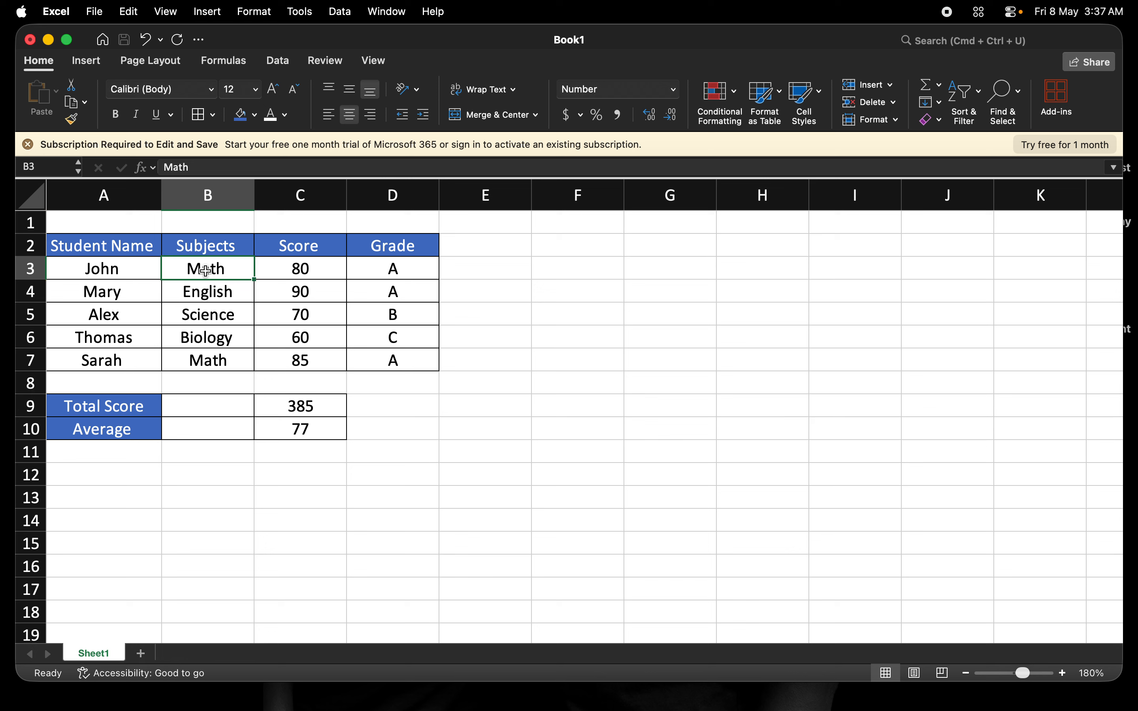
key("shift+Down")
key("shift+Down")
key("shift+Down")
key("shift+Down")
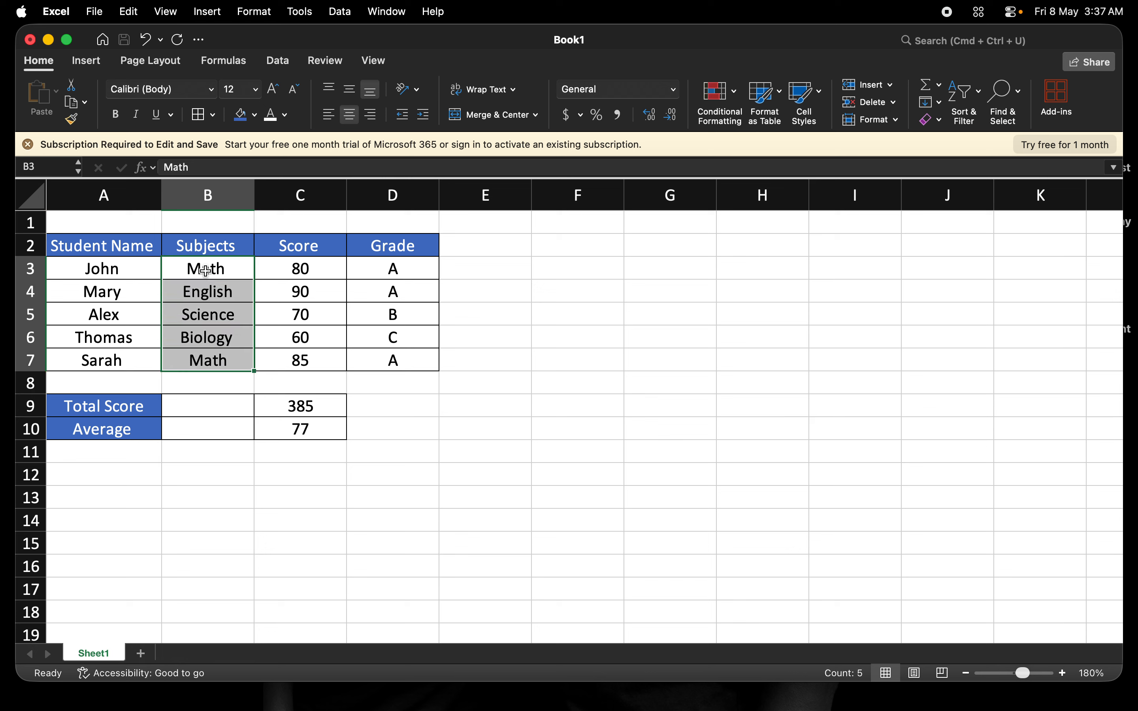
left_click(676, 90)
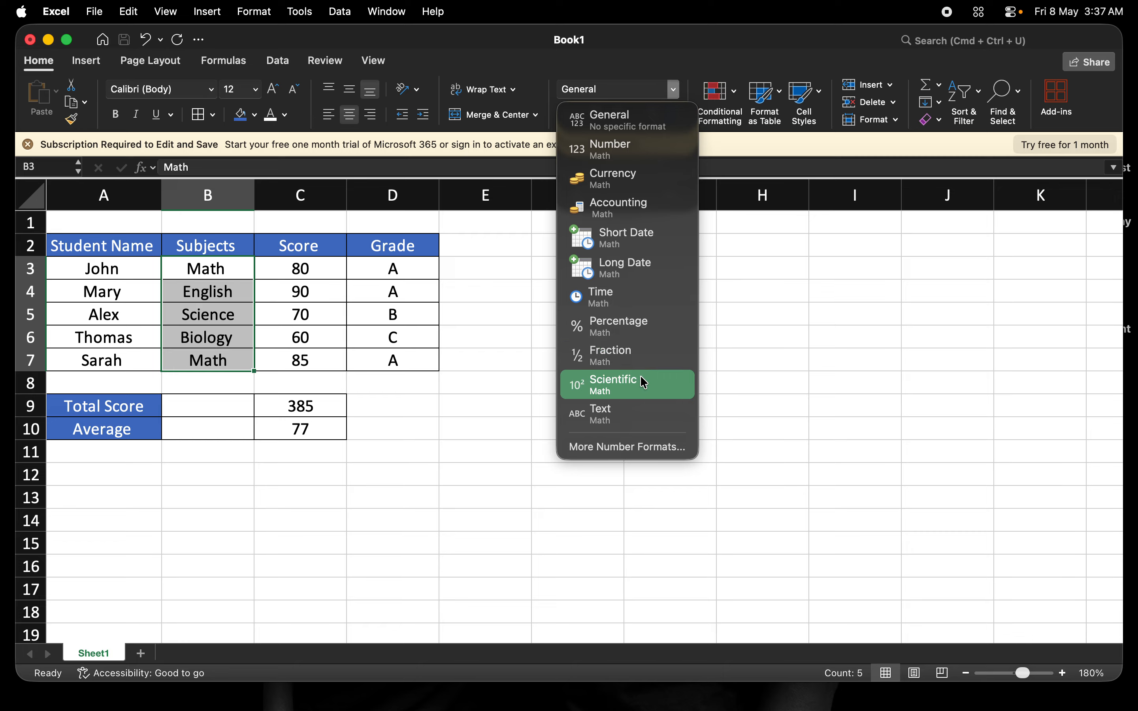
left_click(630, 414)
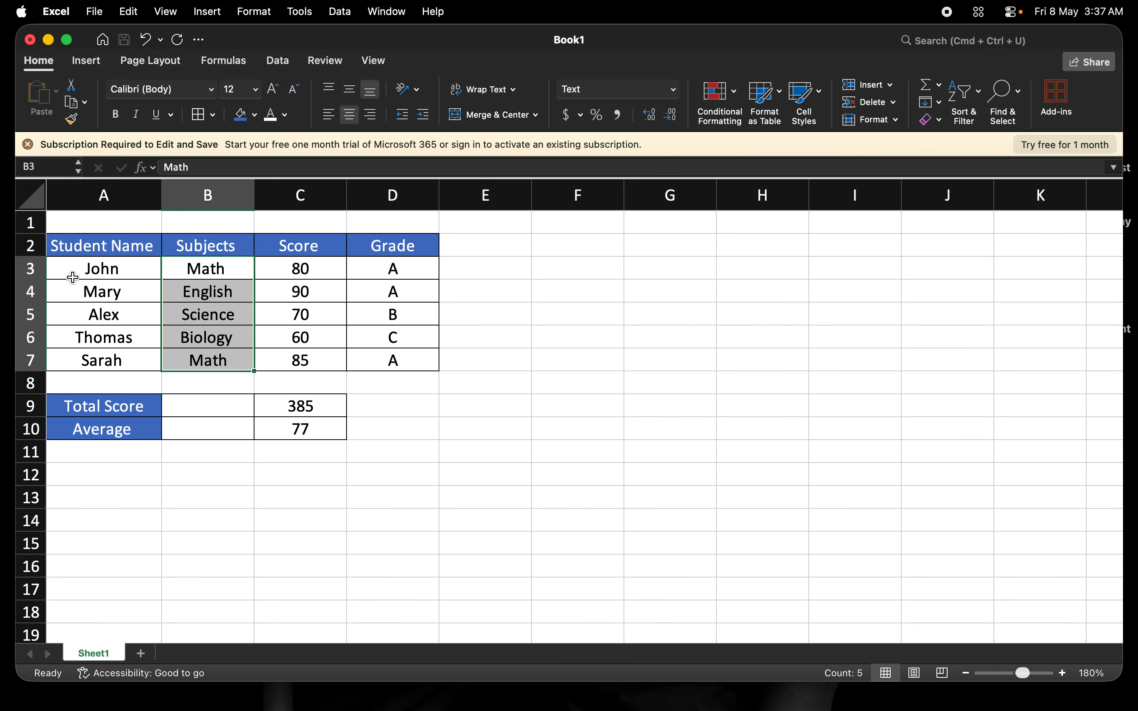
- Format the student name entries in A3:A7 as Text
left_click(109, 273)
key("shift+Down")
key("shift+Down")
key("shift+Down")
key("shift+Down")
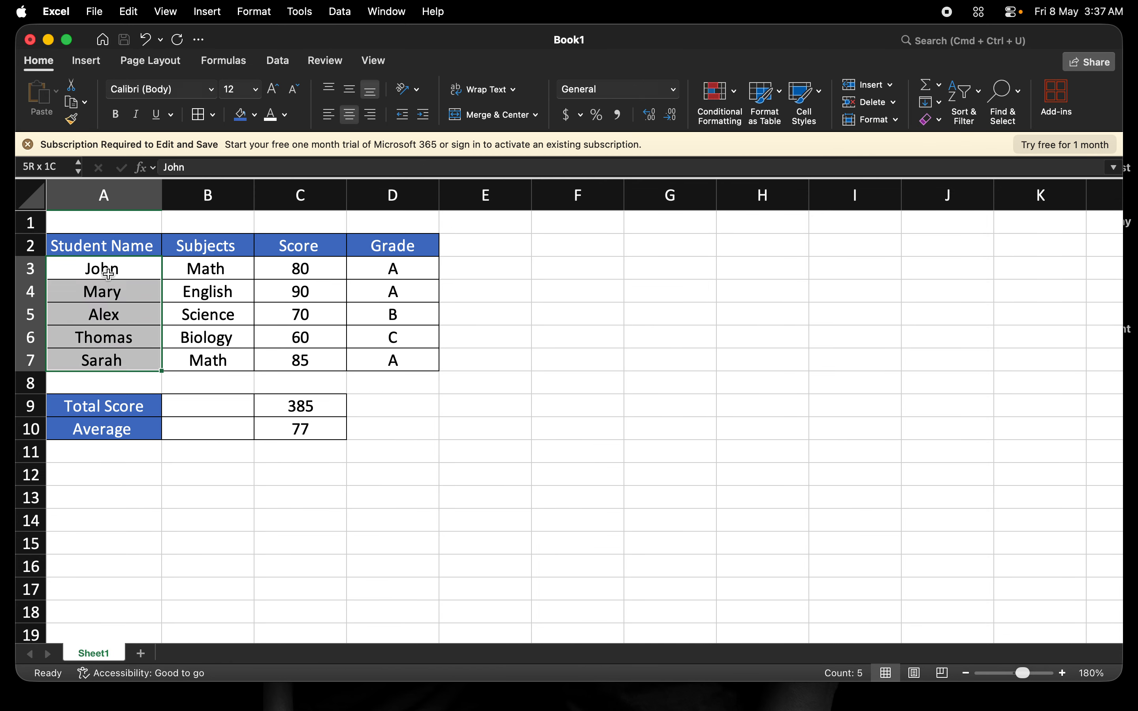
left_click(674, 89)
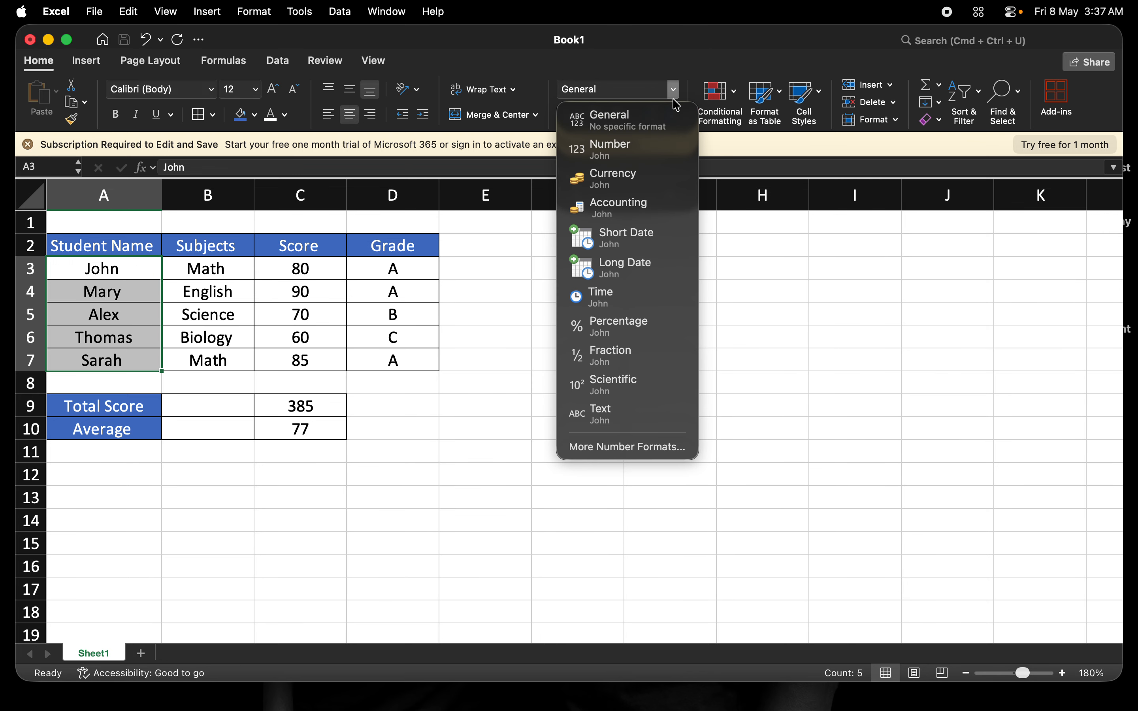
left_click(620, 420)
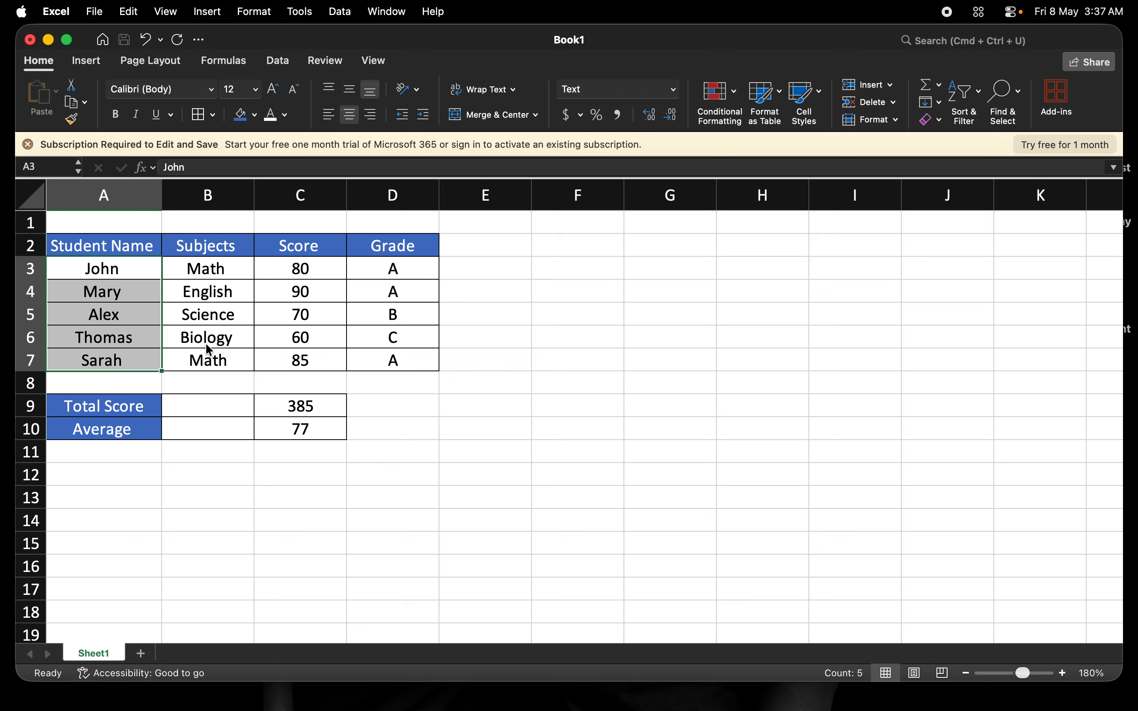
left_click(134, 410)
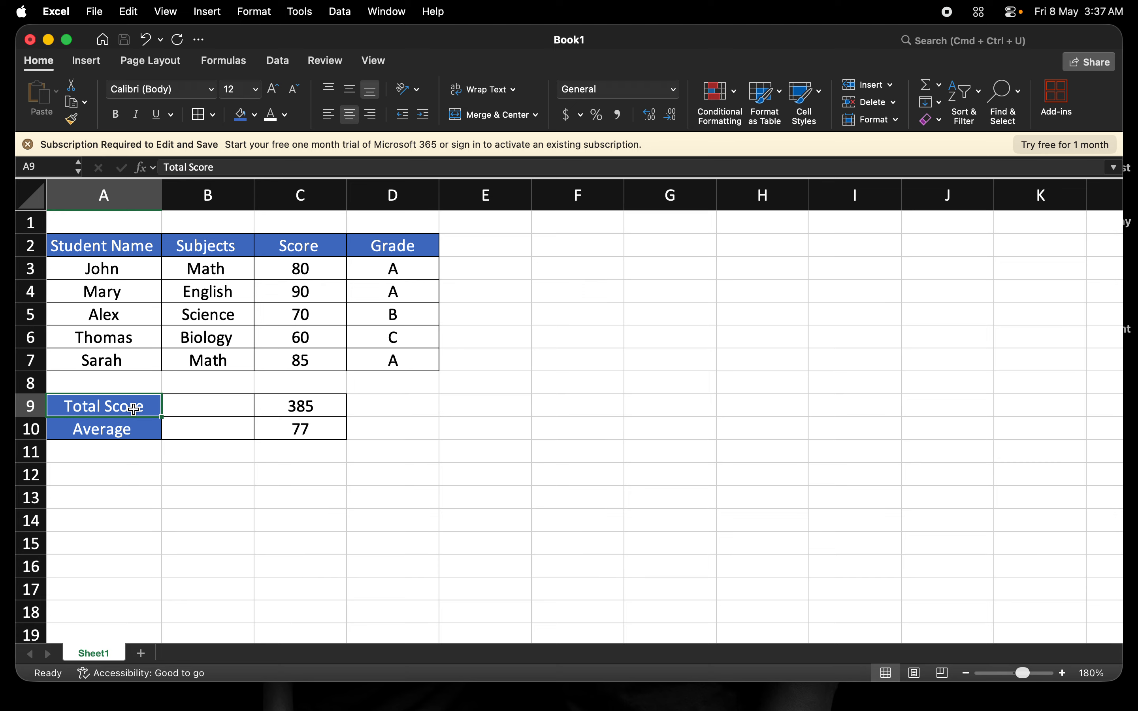
key("shift+Down")
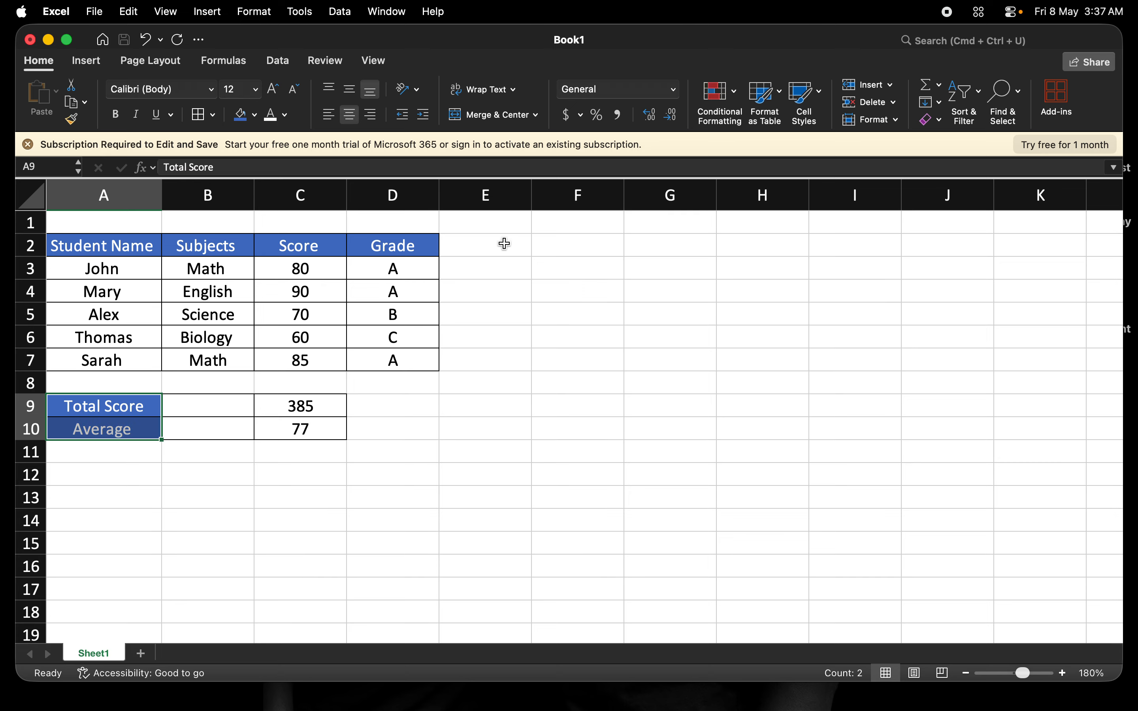
left_click(194, 388)
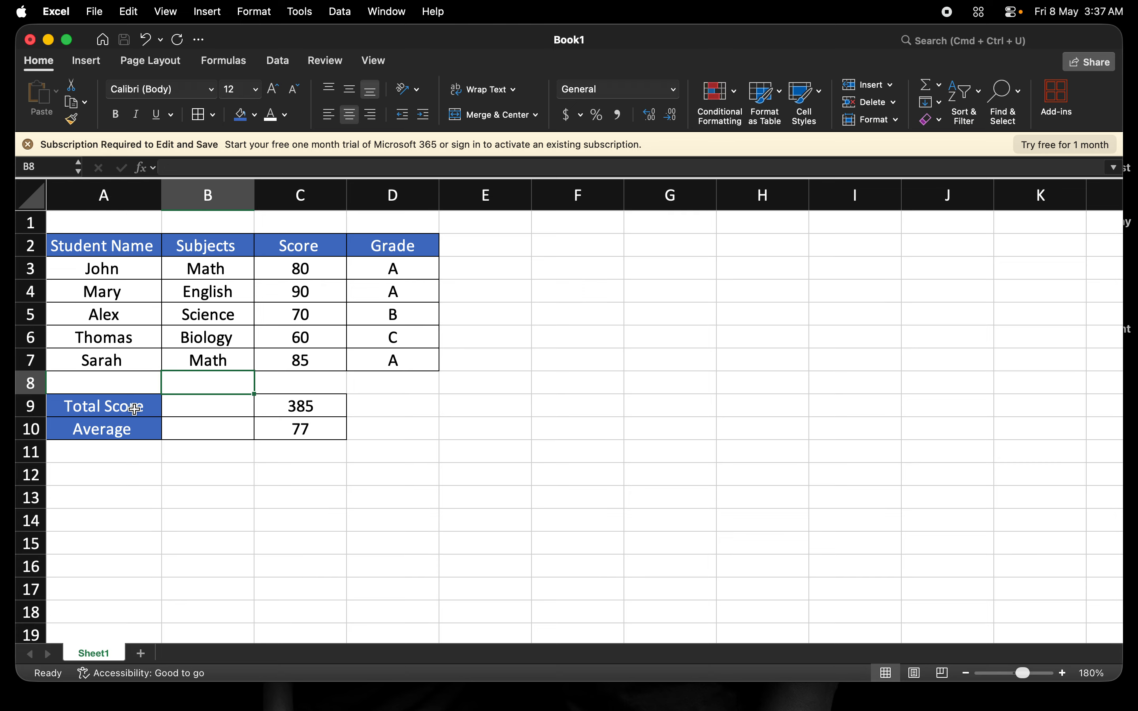